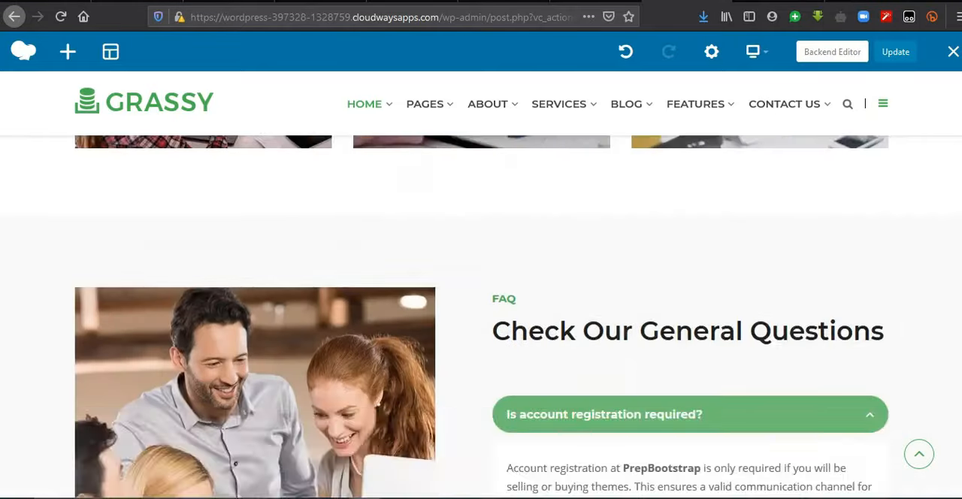
{"action": "scroll", "coordinate": [481, 316], "scroll_direction": "up", "scroll_amount": 10}
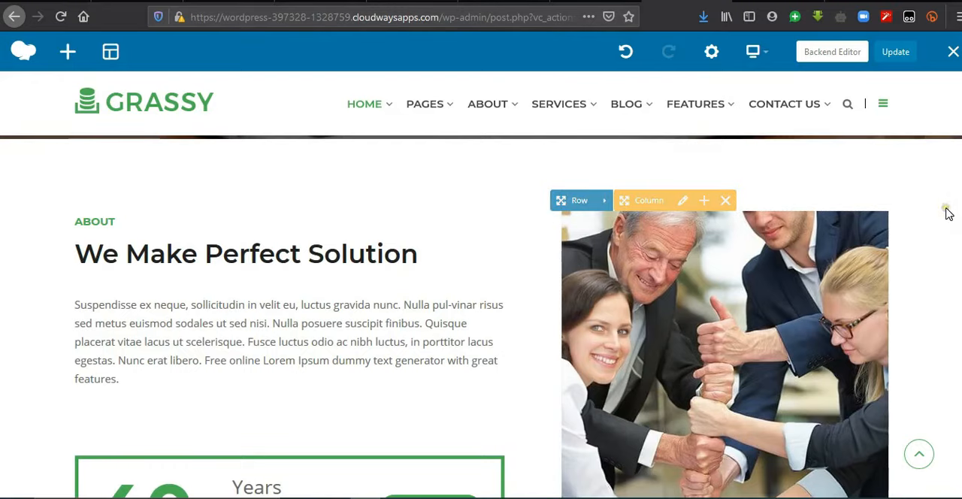
Step: Look through the home page sections, from the slider and About block down to the services, portfolio and FAQ
{"action": "scroll", "coordinate": [947, 208], "scroll_direction": "down", "scroll_amount": 10}
{"action": "scroll", "coordinate": [482, 317], "scroll_direction": "up", "scroll_amount": 20}
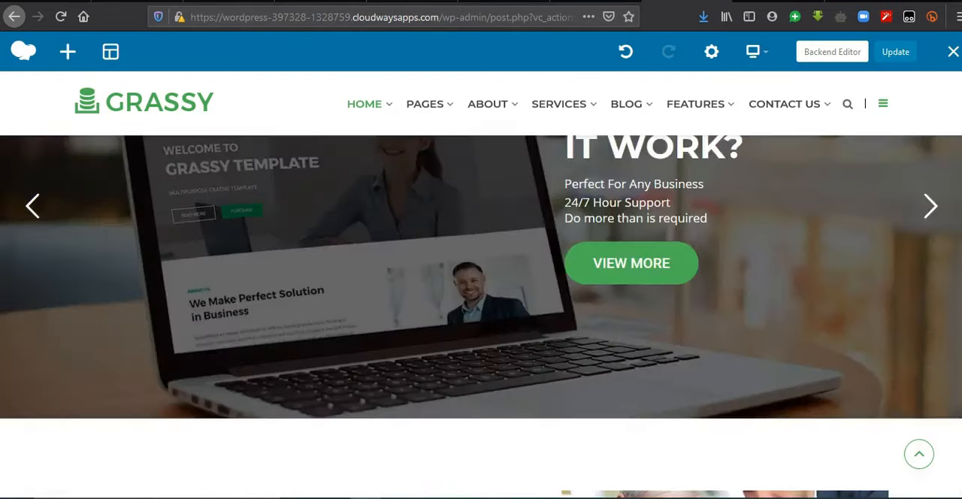
{"action": "scroll", "coordinate": [482, 318], "scroll_direction": "down", "scroll_amount": 9}
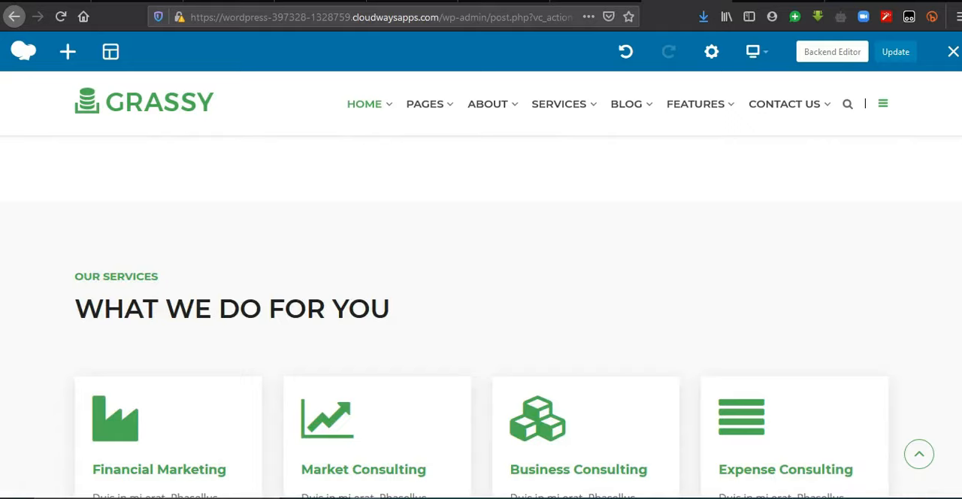
{"action": "scroll", "coordinate": [481, 317], "scroll_direction": "down", "scroll_amount": 6}
{"action": "scroll", "coordinate": [481, 317], "scroll_direction": "up", "scroll_amount": 6}
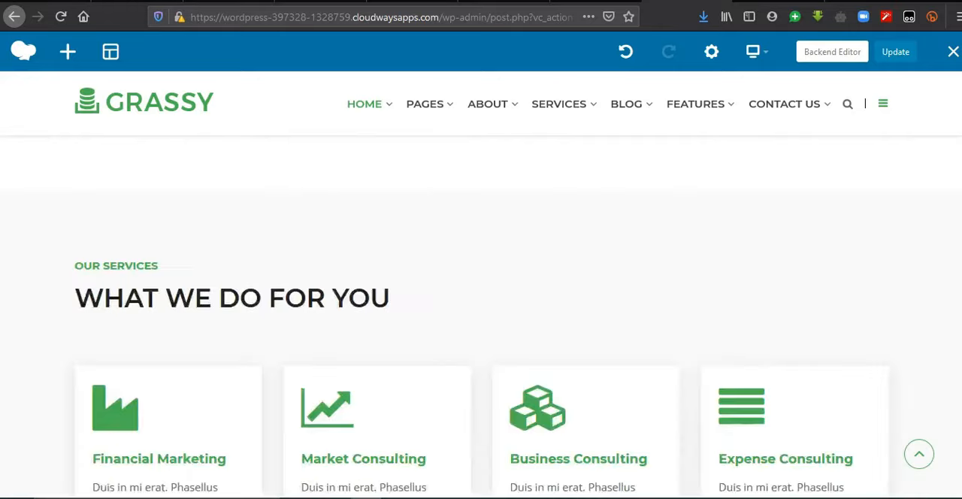
{"action": "scroll", "coordinate": [481, 318], "scroll_direction": "up", "scroll_amount": 6}
{"action": "scroll", "coordinate": [481, 317], "scroll_direction": "down", "scroll_amount": 1}
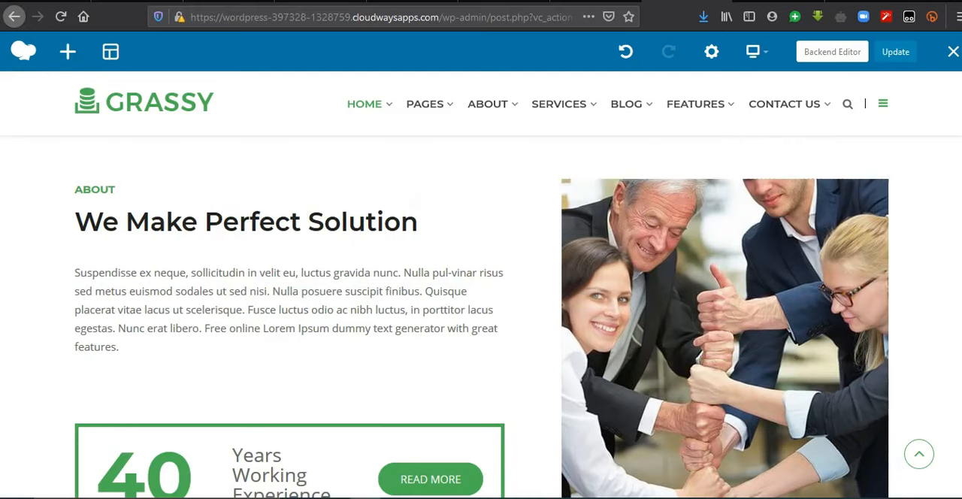
{"action": "scroll", "coordinate": [928, 168], "scroll_direction": "down", "scroll_amount": 1}
{"action": "scroll", "coordinate": [481, 316], "scroll_direction": "down", "scroll_amount": 1}
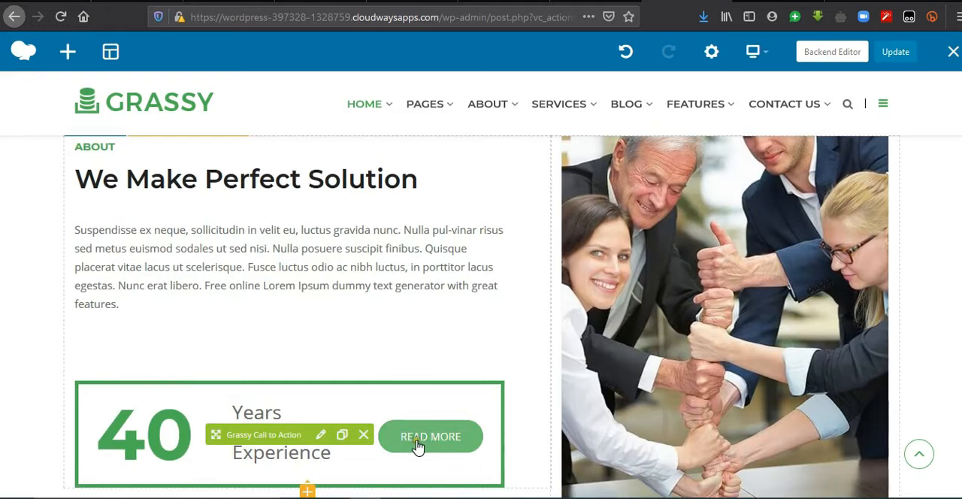
{"action": "scroll", "coordinate": [481, 315], "scroll_direction": "down", "scroll_amount": 6}
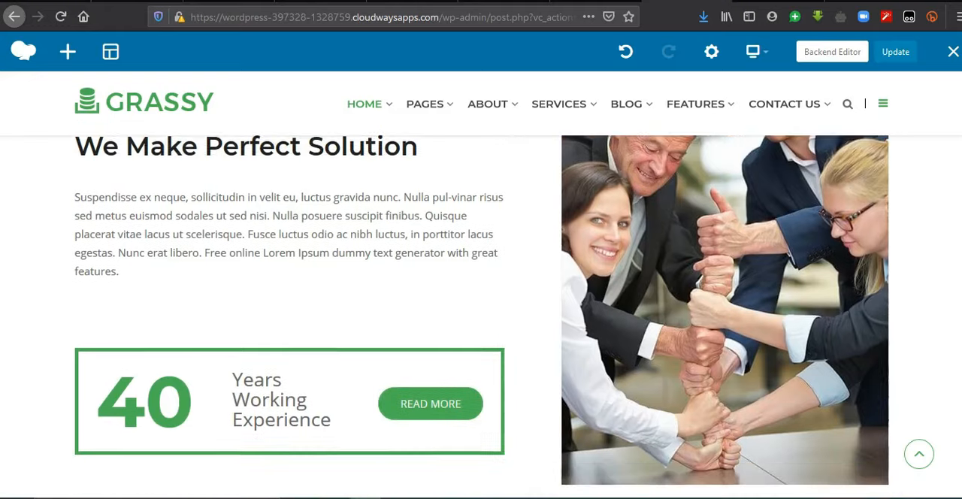
{"action": "scroll", "coordinate": [482, 316], "scroll_direction": "down", "scroll_amount": 5}
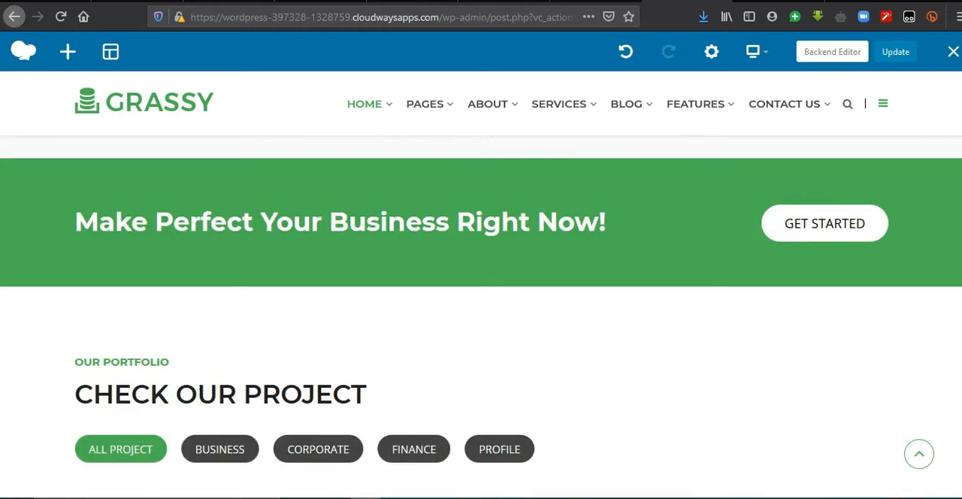
Step: Change the About section heading's subtitle to "A Website that Generates Results" and save it
{"action": "scroll", "coordinate": [481, 316], "scroll_direction": "up", "scroll_amount": 10}
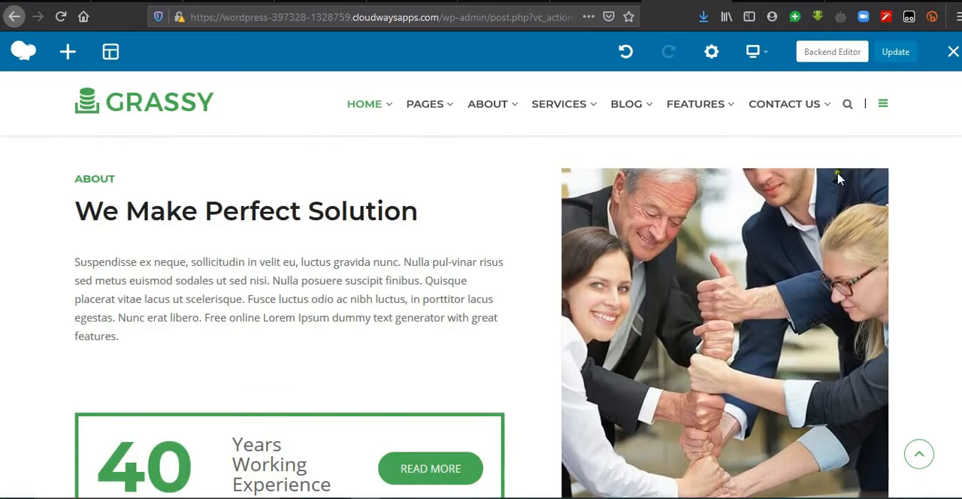
{"action": "mouse_move", "coordinate": [464, 284]}
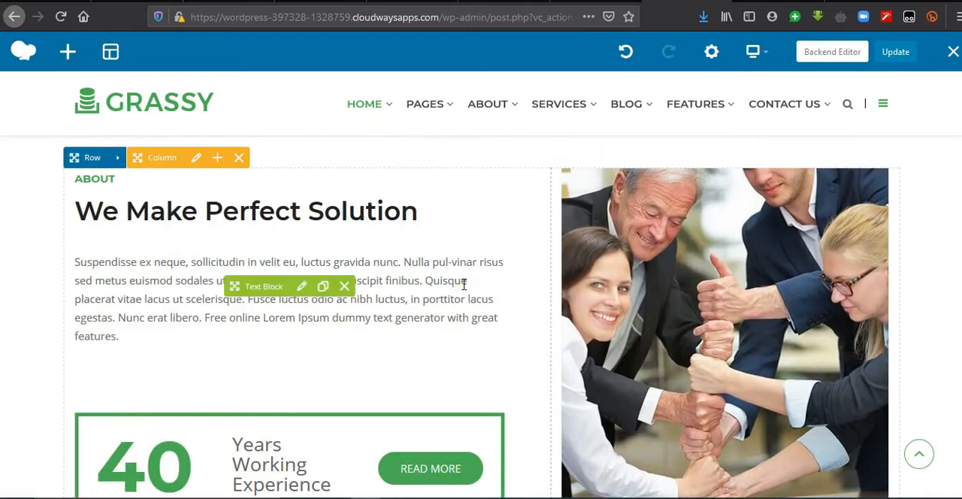
{"action": "left_click", "coordinate": [309, 199]}
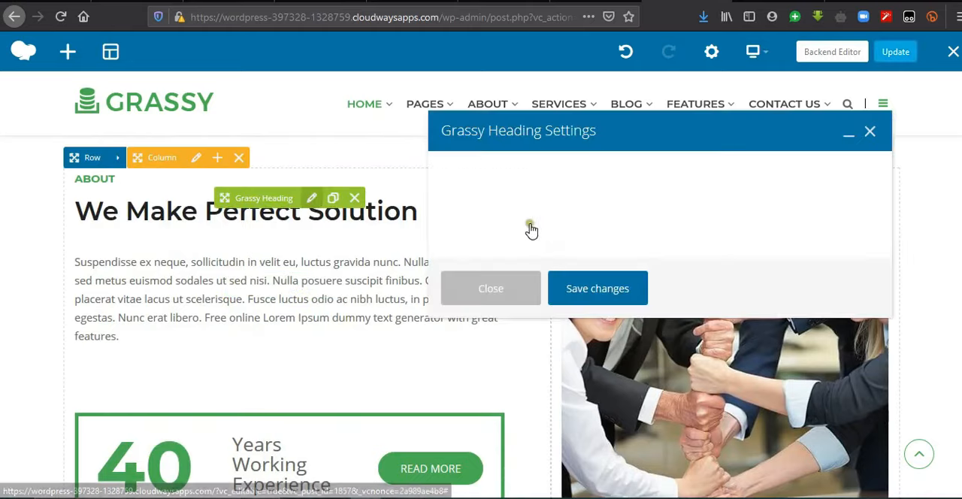
{"action": "type", "text": "A Website that Generates Results"}
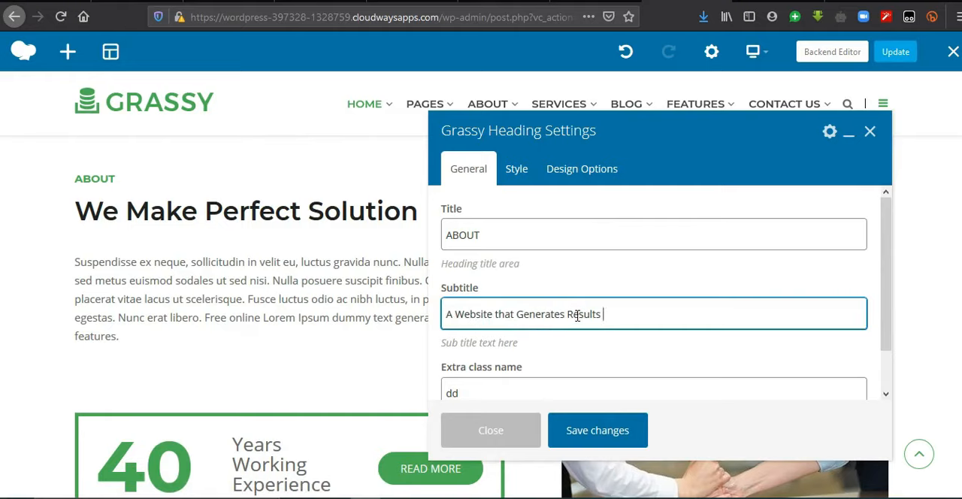
{"action": "left_click", "coordinate": [599, 430]}
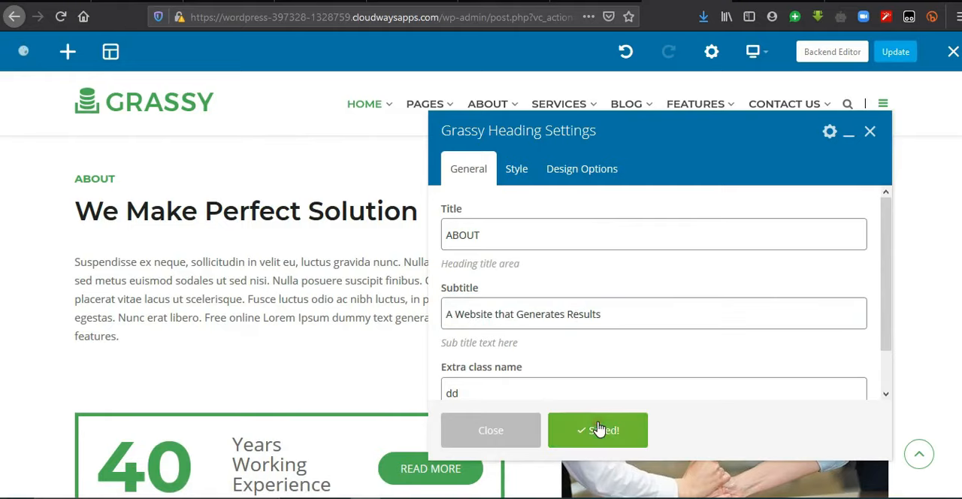
{"action": "left_click", "coordinate": [870, 132]}
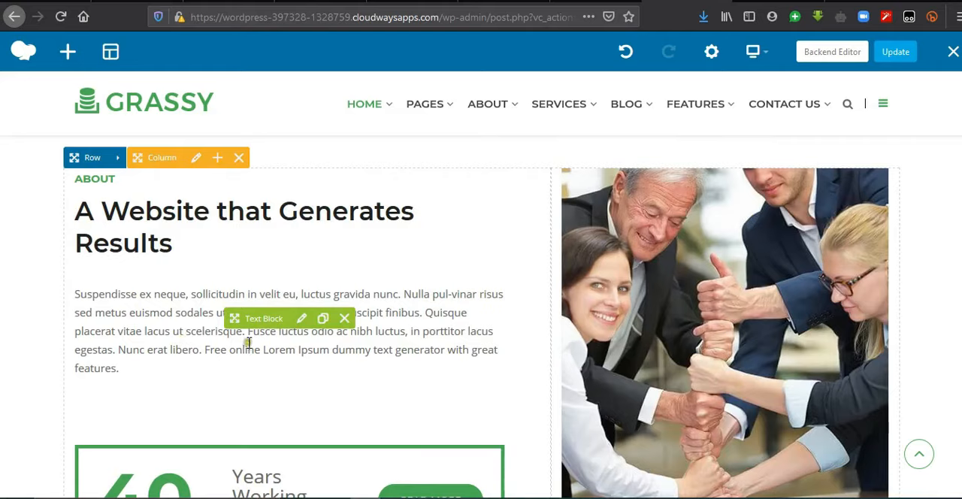
Step: Replace the About section's placeholder paragraph with the copied text on converting visitors and website development companies in Ghana, and save it
{"action": "left_click", "coordinate": [299, 323]}
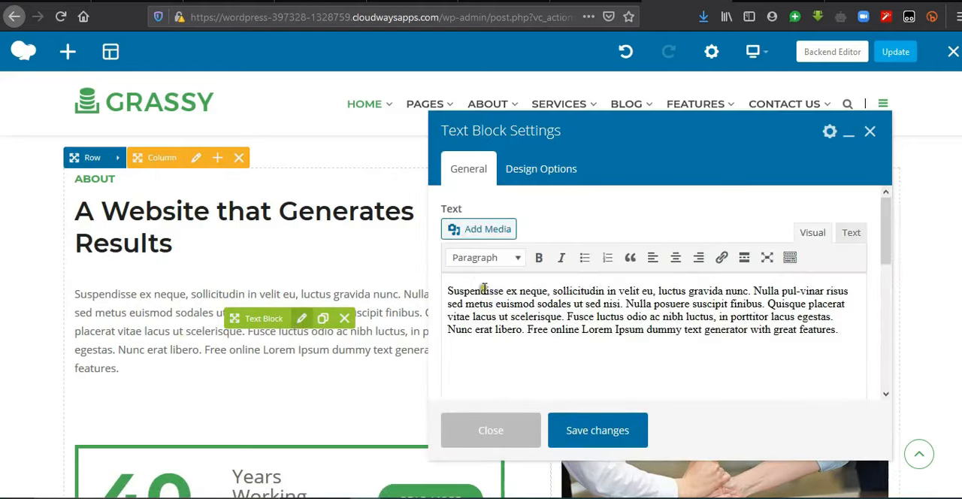
{"action": "key", "text": "ctrl+a"}
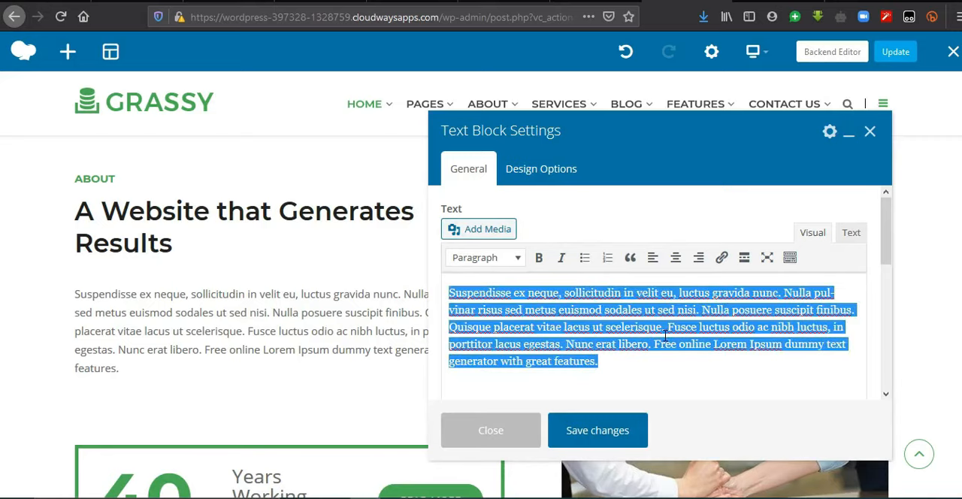
{"action": "type", "text": "We employ tools that help convert your visitors into customers. We build fully fledged websites, ensuring an ideal performance on smart phones and on large desktop screens. If you are looking for website development companies in Ghana, we are certainly your answer."}
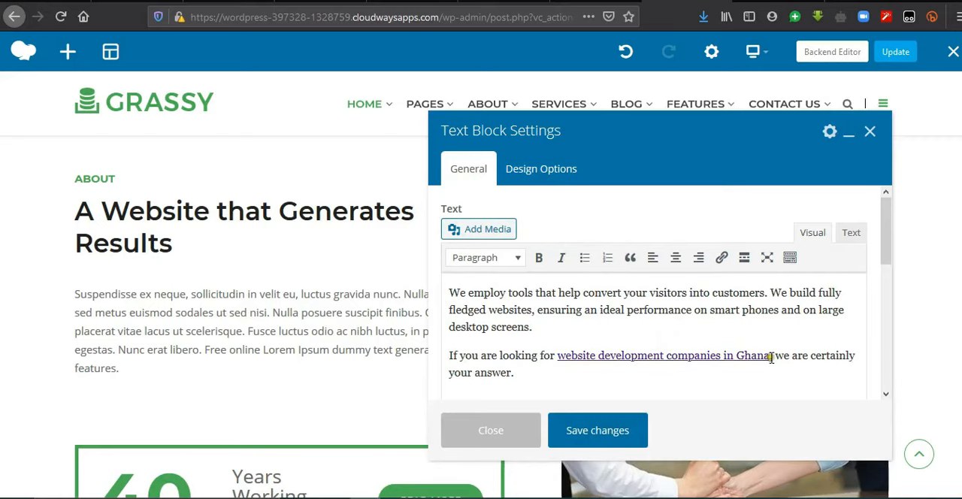
{"action": "left_click", "coordinate": [609, 438]}
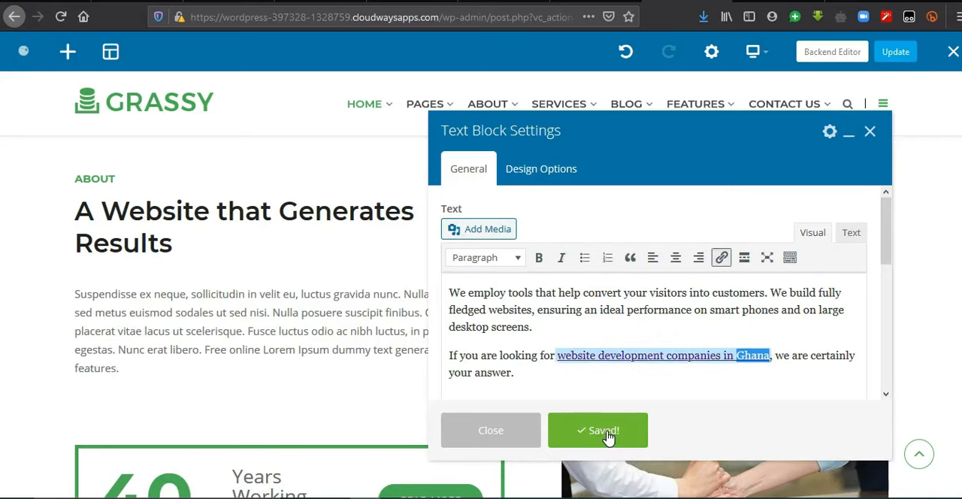
{"action": "left_click", "coordinate": [871, 132]}
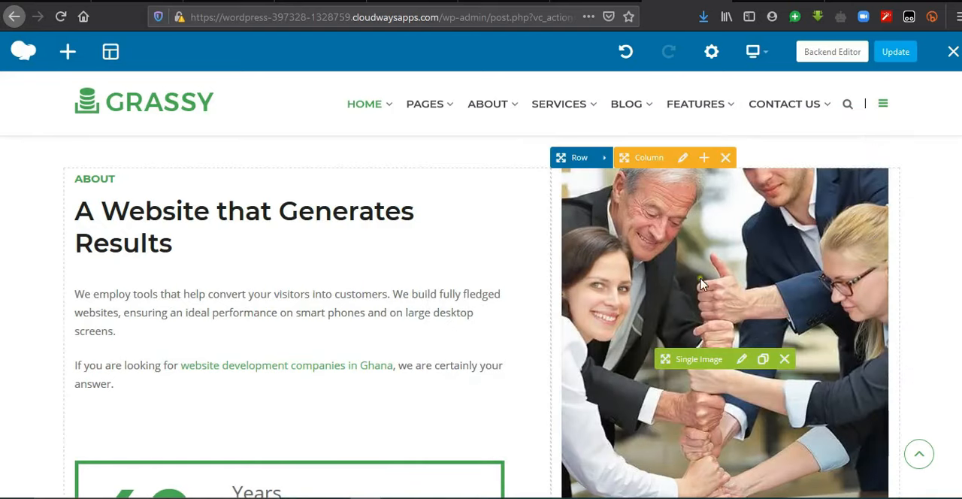
Step: Remove the current picture from the About section's single image and open the media library for a replacement
{"action": "left_click", "coordinate": [741, 361]}
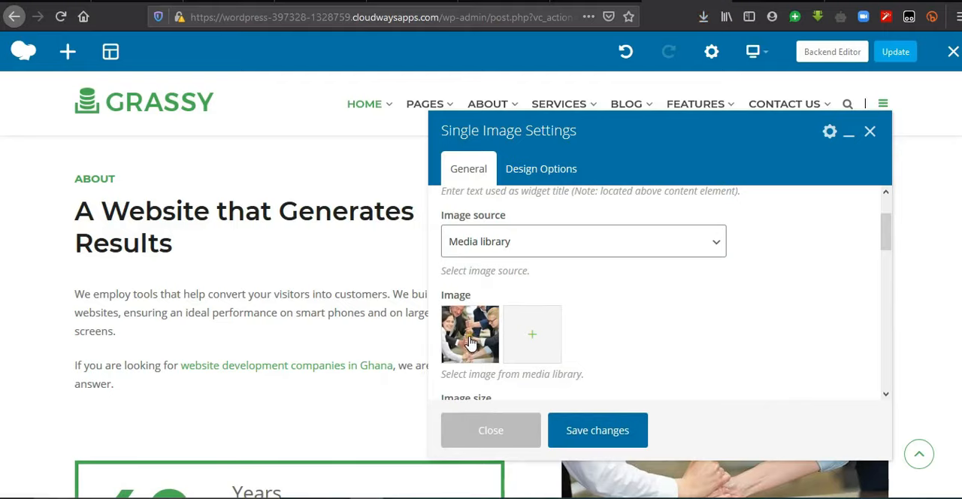
{"action": "left_click", "coordinate": [471, 342]}
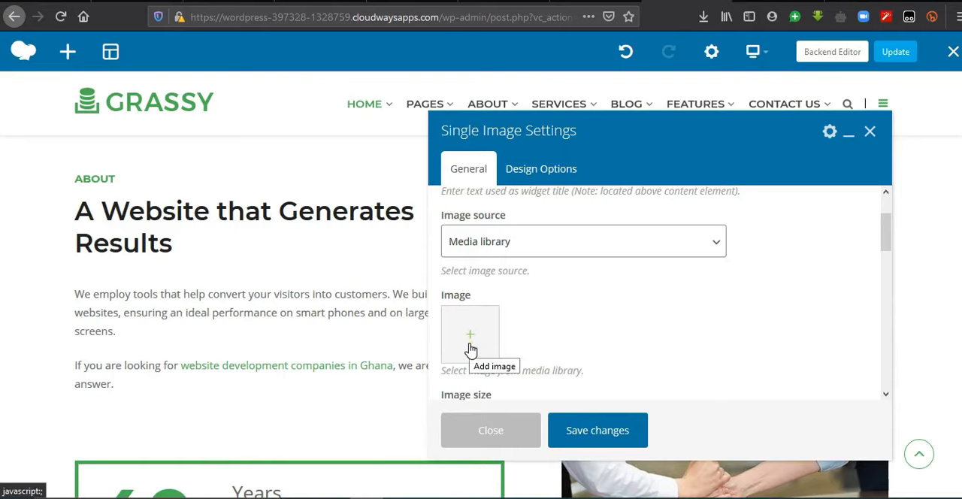
{"action": "left_click", "coordinate": [470, 347]}
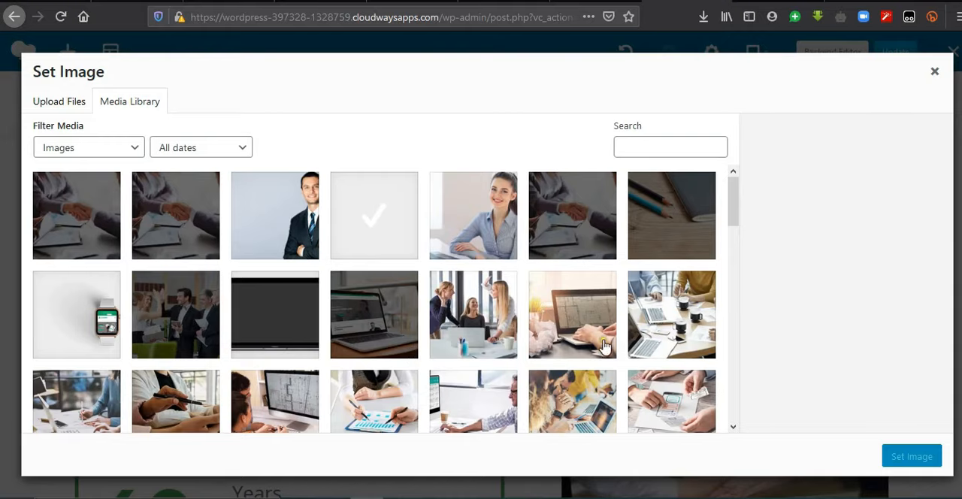
Step: Upload A-website-that-converts-600x590 from the IMAGES folder on the Desktop and set it as the About section's image
{"action": "left_click", "coordinate": [63, 99]}
{"action": "left_click", "coordinate": [474, 294]}
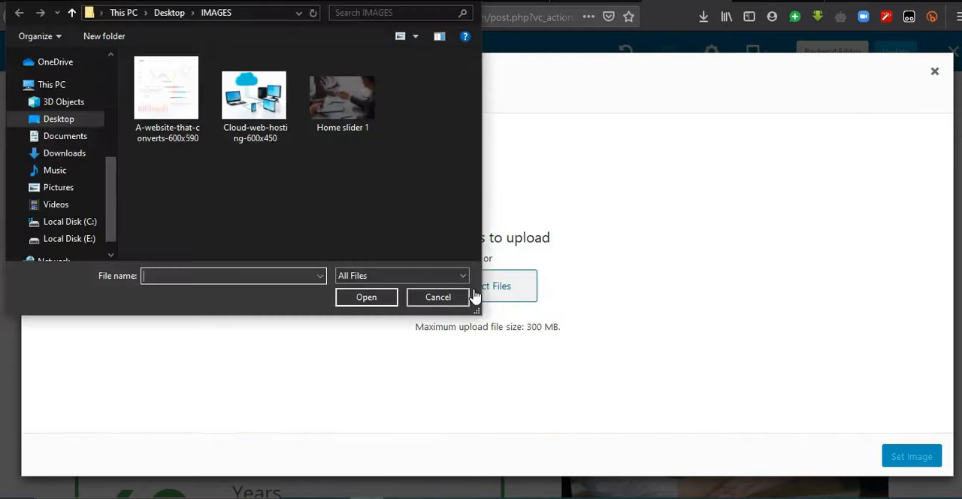
{"action": "left_click", "coordinate": [53, 120]}
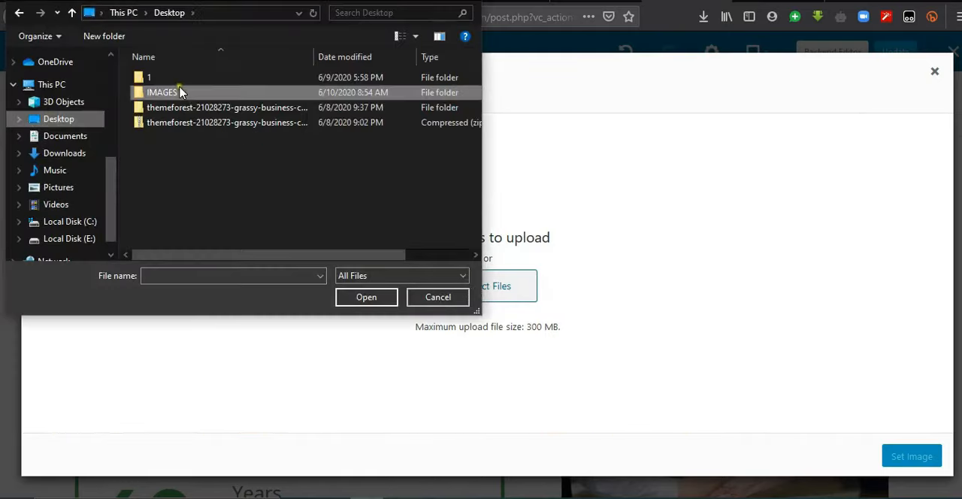
{"action": "double_click", "coordinate": [188, 94]}
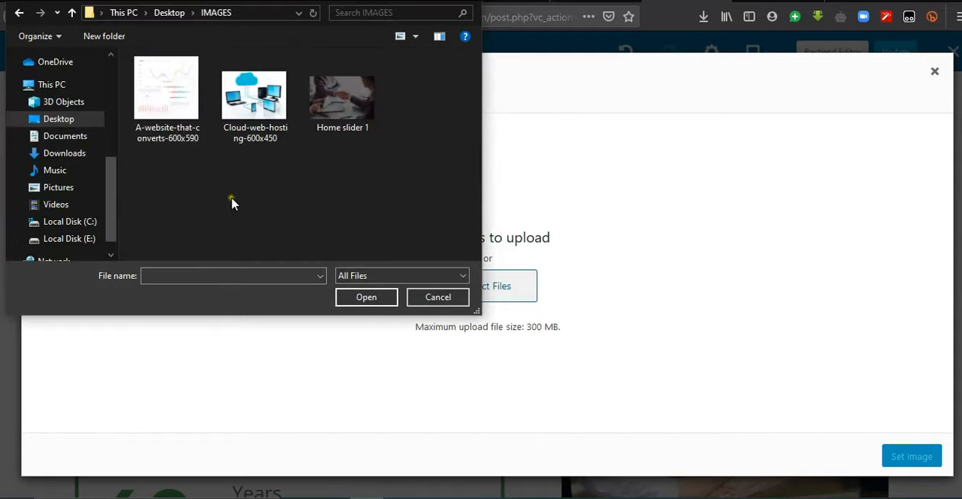
{"action": "double_click", "coordinate": [175, 111]}
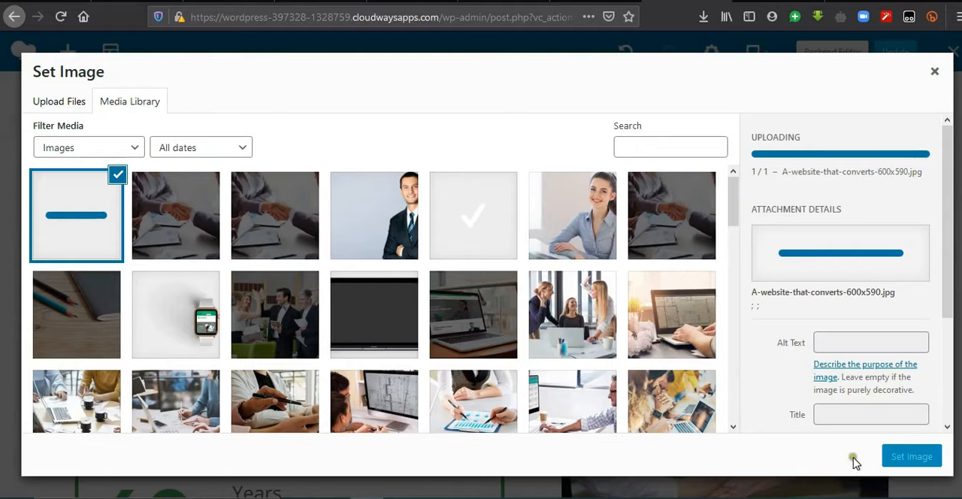
{"action": "left_click", "coordinate": [906, 461]}
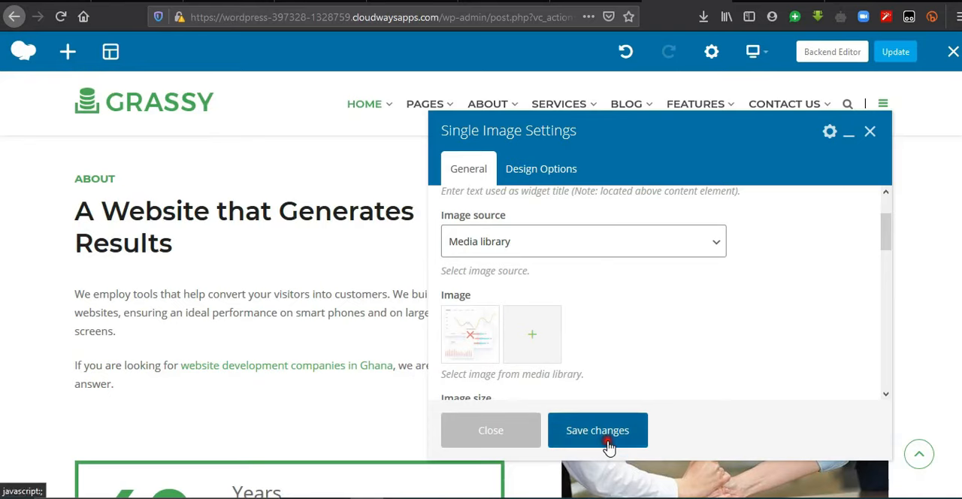
Step: Save the single image settings and update the page
{"action": "left_click", "coordinate": [609, 446]}
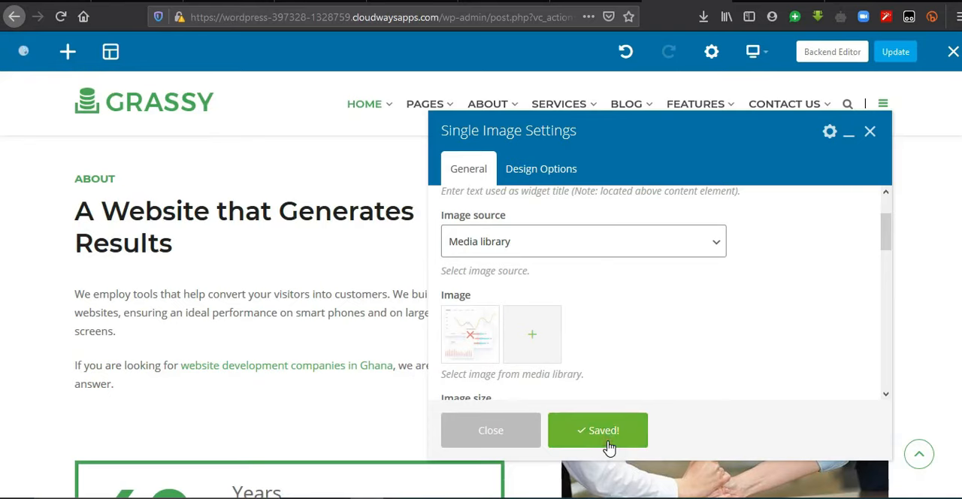
{"action": "left_click", "coordinate": [870, 135]}
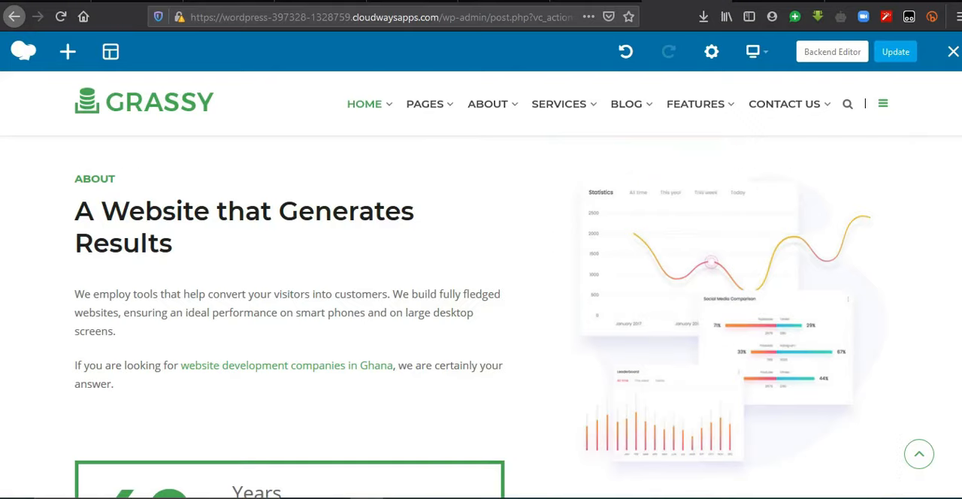
{"action": "left_click", "coordinate": [897, 55]}
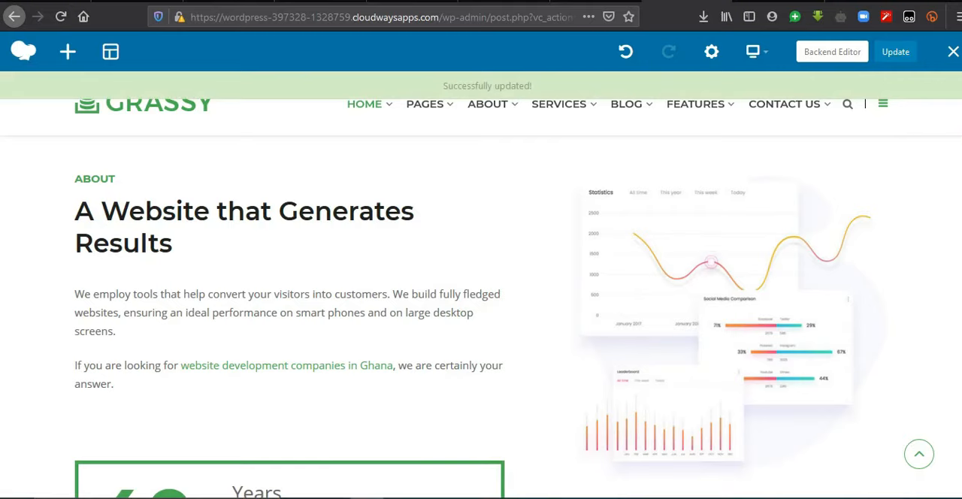
{"action": "scroll", "coordinate": [251, 308], "scroll_direction": "down", "scroll_amount": 5}
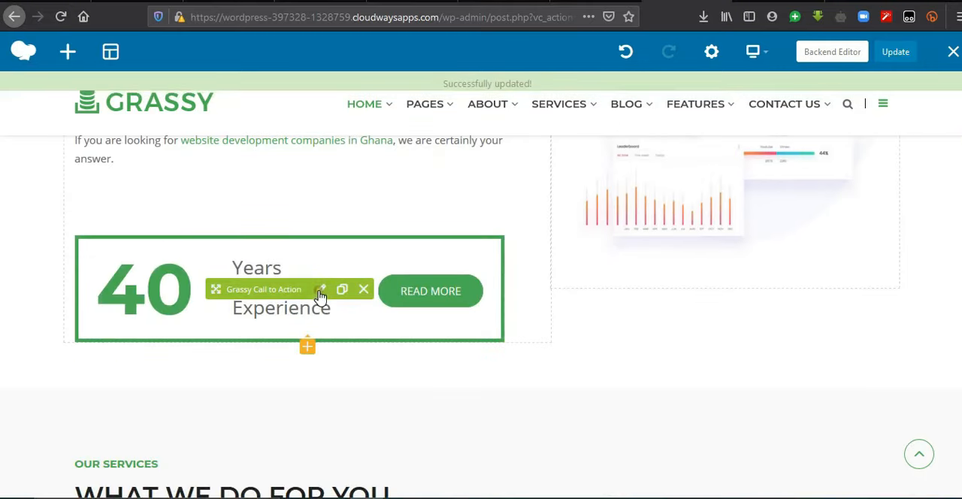
{"action": "left_click", "coordinate": [320, 291]}
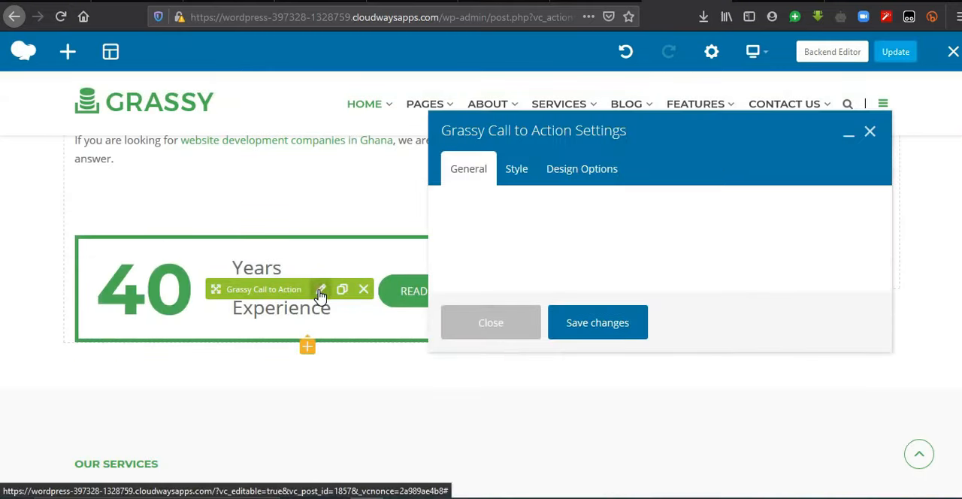
{"action": "left_click", "coordinate": [597, 367]}
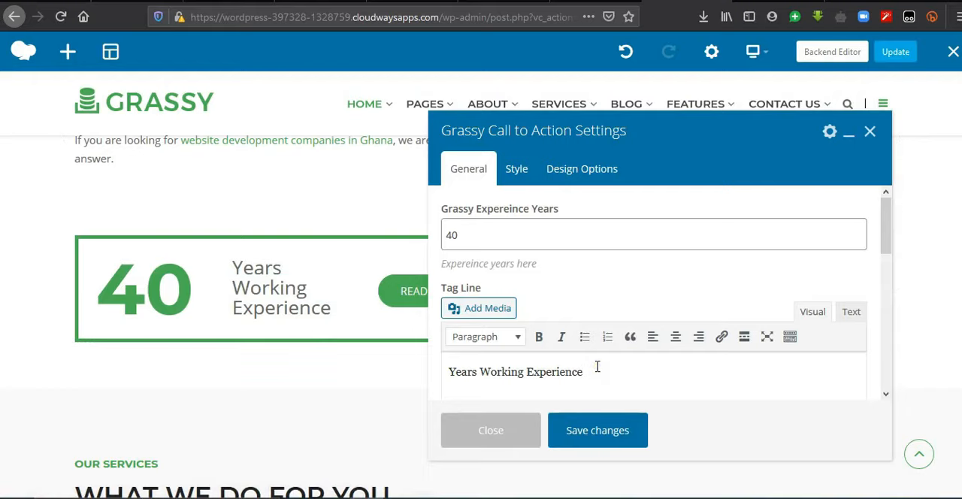
{"action": "left_click", "coordinate": [870, 131]}
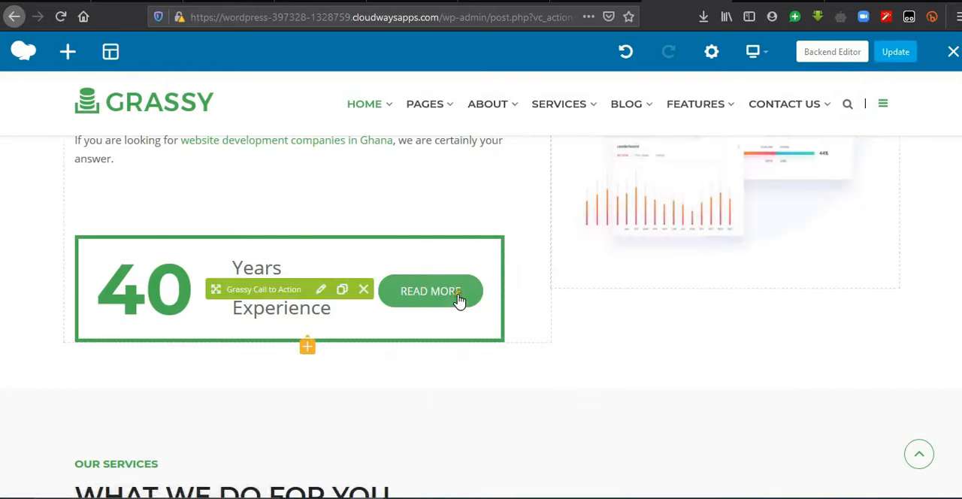
Step: Set the experience years in the About section's Grassy Call to Action to 10 and save the change
{"action": "left_click", "coordinate": [321, 291]}
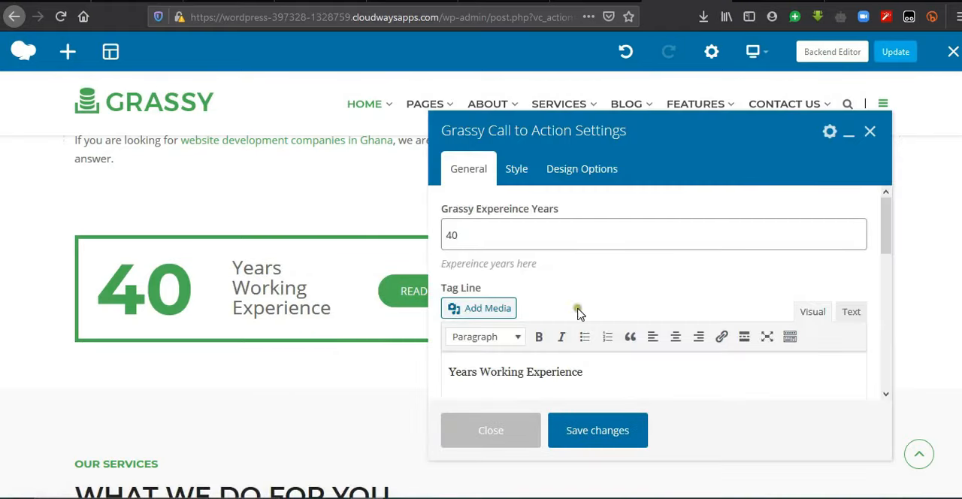
{"action": "double_click", "coordinate": [488, 237]}
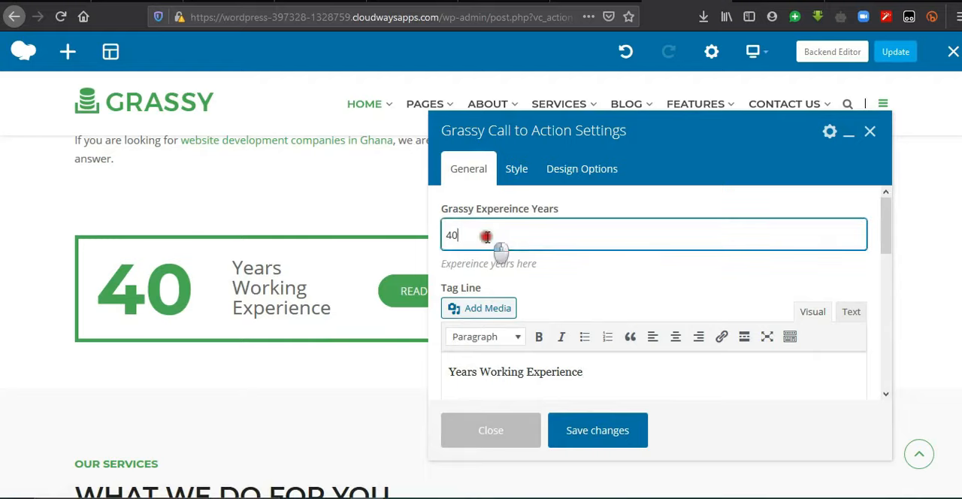
{"action": "type", "text": "10"}
{"action": "left_click", "coordinate": [601, 437]}
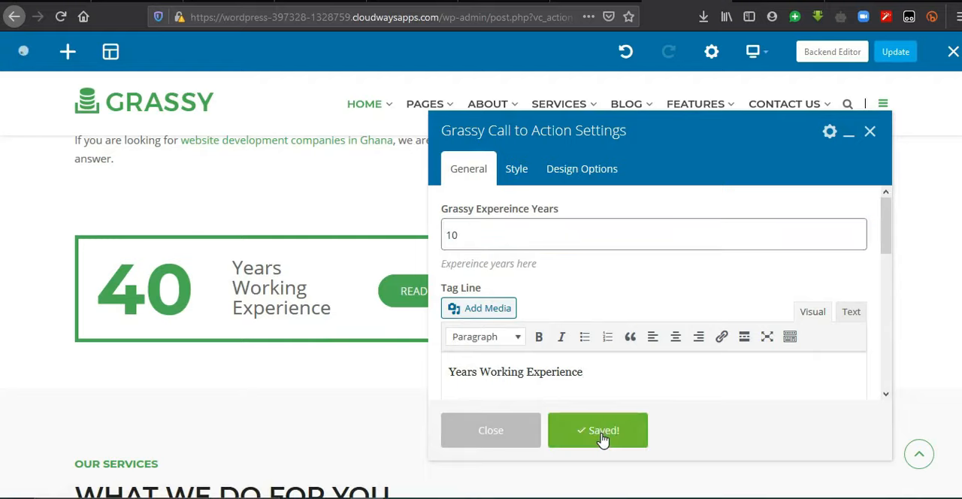
{"action": "left_click", "coordinate": [870, 132]}
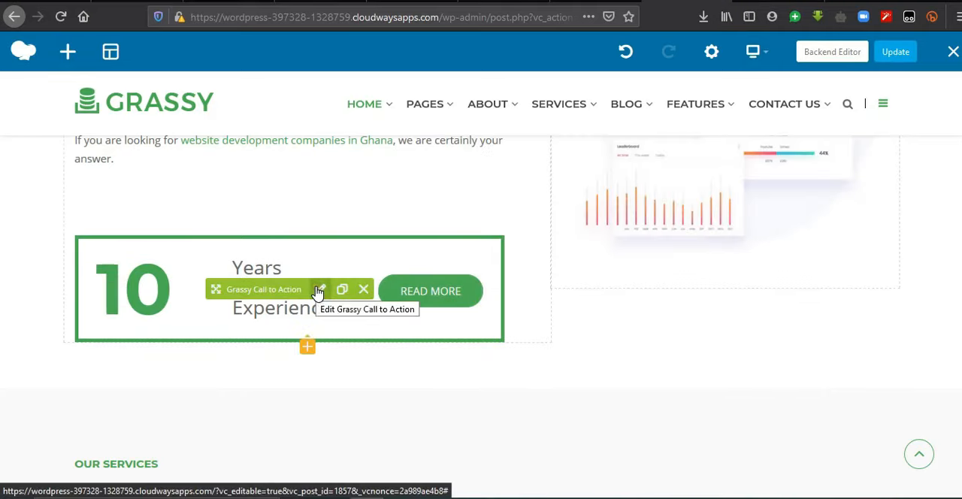
Step: Link the call to action's Read More button to the existing Services Two page, then save the settings and update the page
{"action": "left_click", "coordinate": [319, 291]}
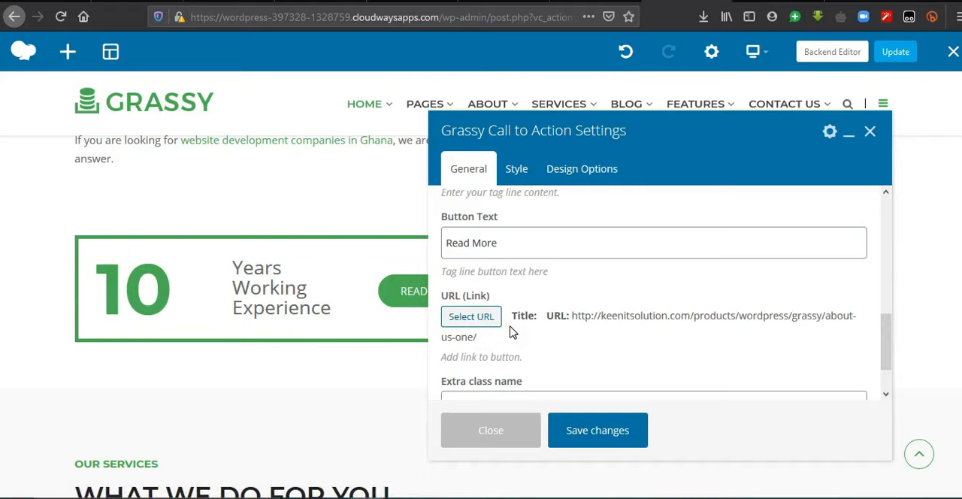
{"action": "left_click", "coordinate": [482, 316]}
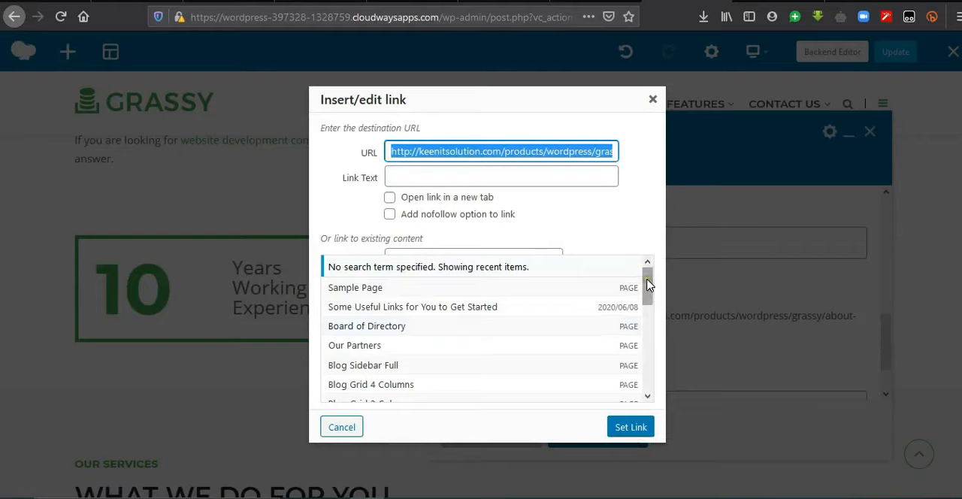
{"action": "left_click_drag", "start_coordinate": [647, 284], "coordinate": [648, 303]}
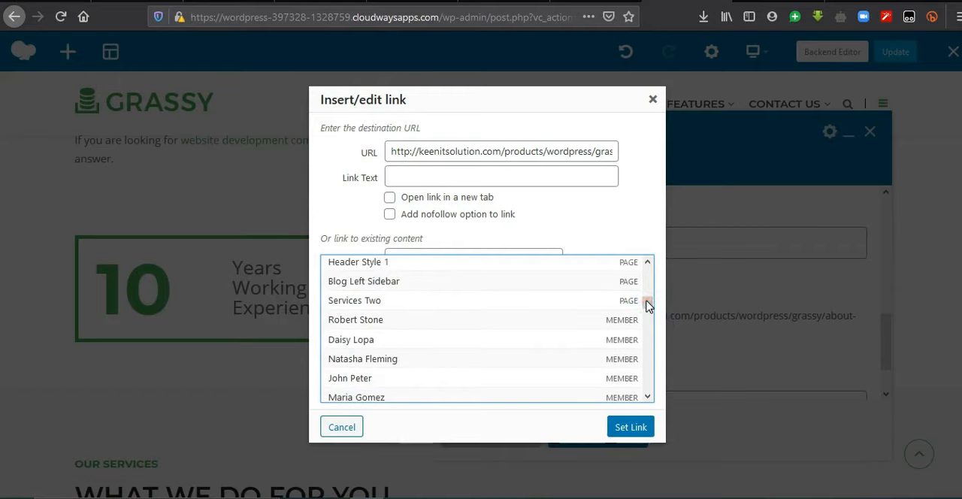
{"action": "left_click", "coordinate": [387, 304]}
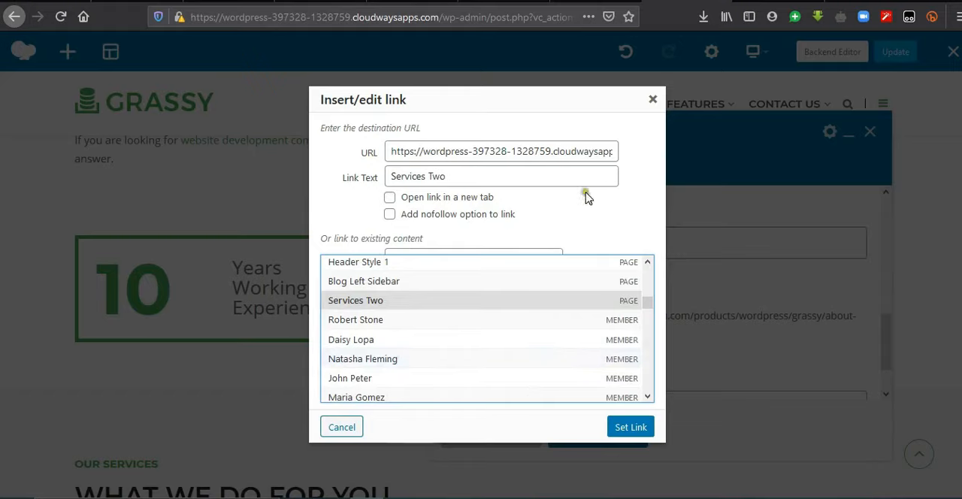
{"action": "left_click", "coordinate": [511, 154]}
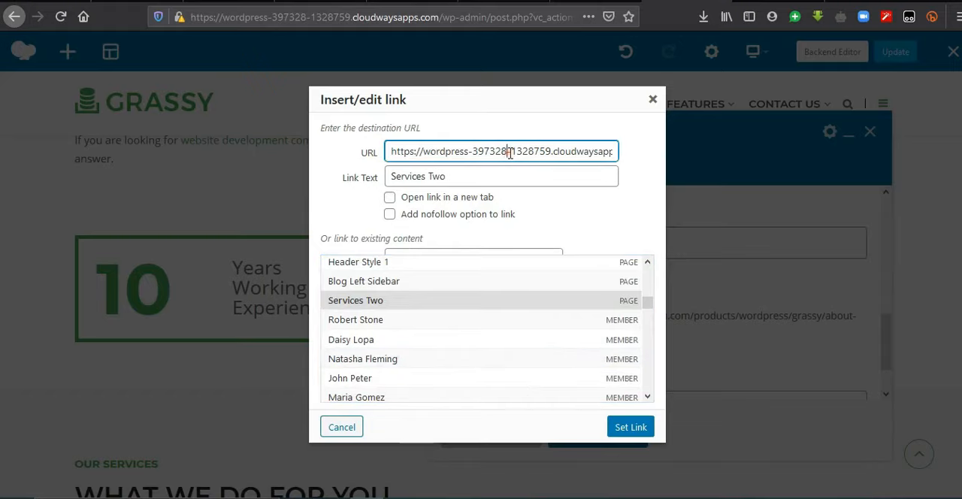
{"action": "key", "text": "End"}
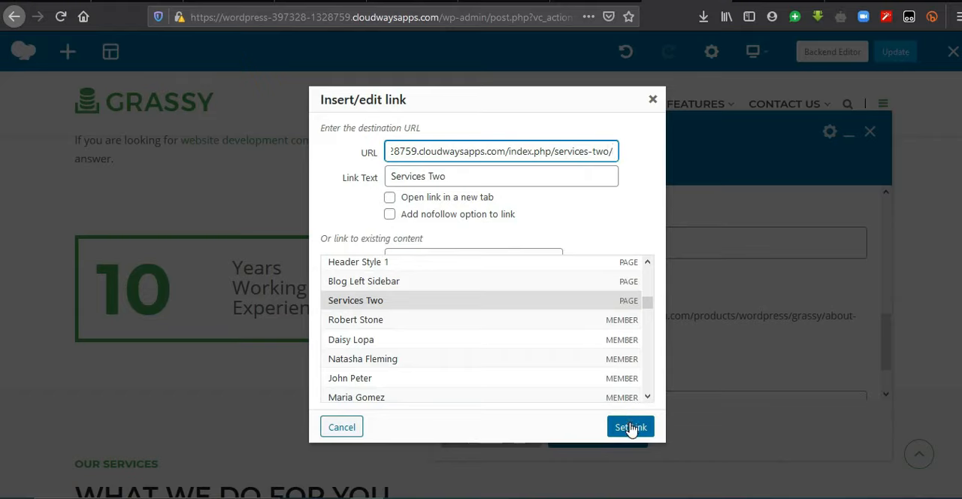
{"action": "triple_click", "coordinate": [591, 158]}
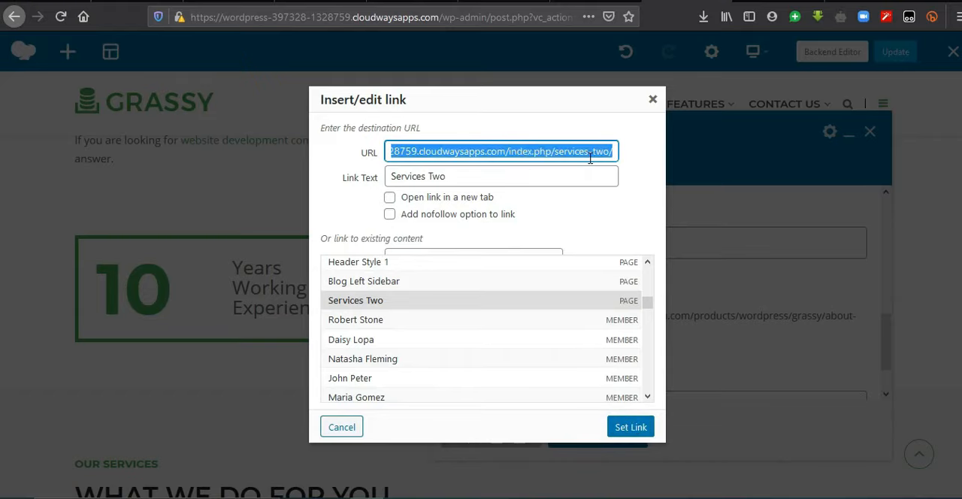
{"action": "left_click", "coordinate": [631, 429]}
{"action": "left_click", "coordinate": [630, 436]}
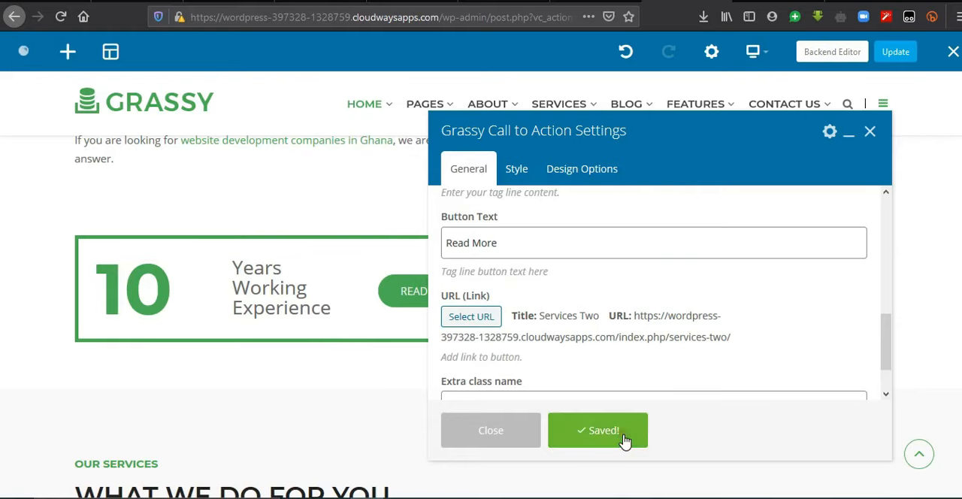
{"action": "left_click", "coordinate": [889, 56]}
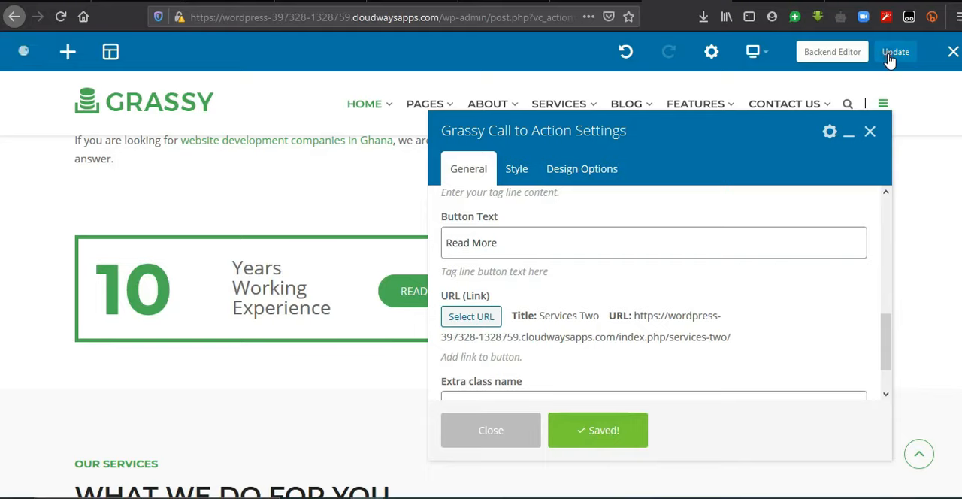
Step: Change the title of the services section's heading to "Our Services at a Glance"
{"action": "scroll", "coordinate": [481, 318], "scroll_direction": "down", "scroll_amount": 2}
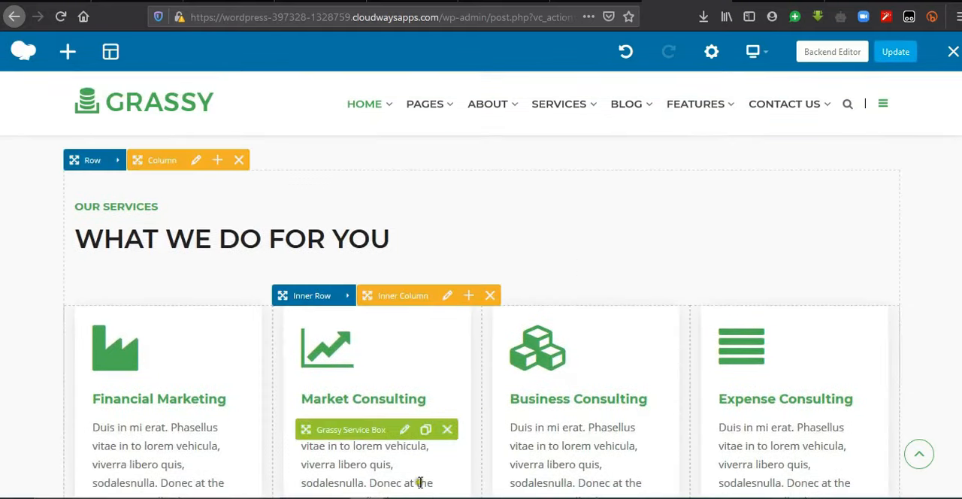
{"action": "scroll", "coordinate": [800, 250], "scroll_direction": "down", "scroll_amount": 1}
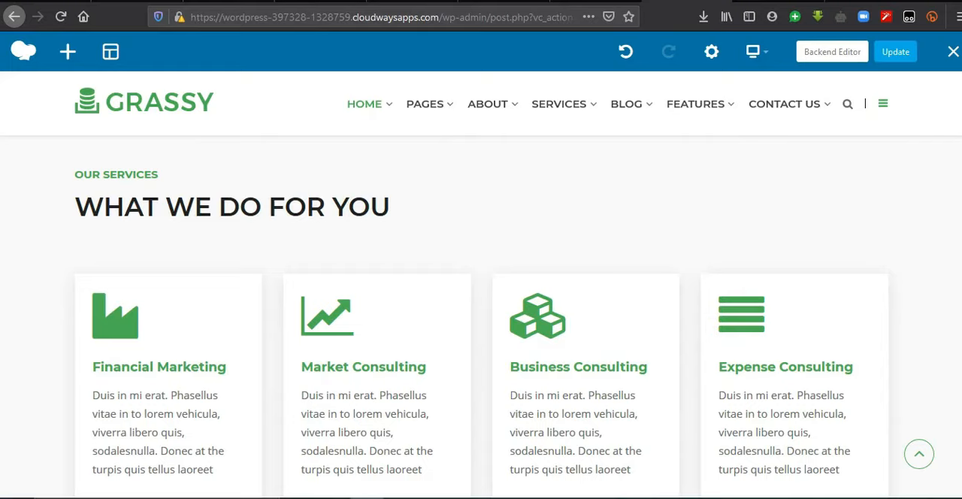
{"action": "left_click", "coordinate": [507, 195]}
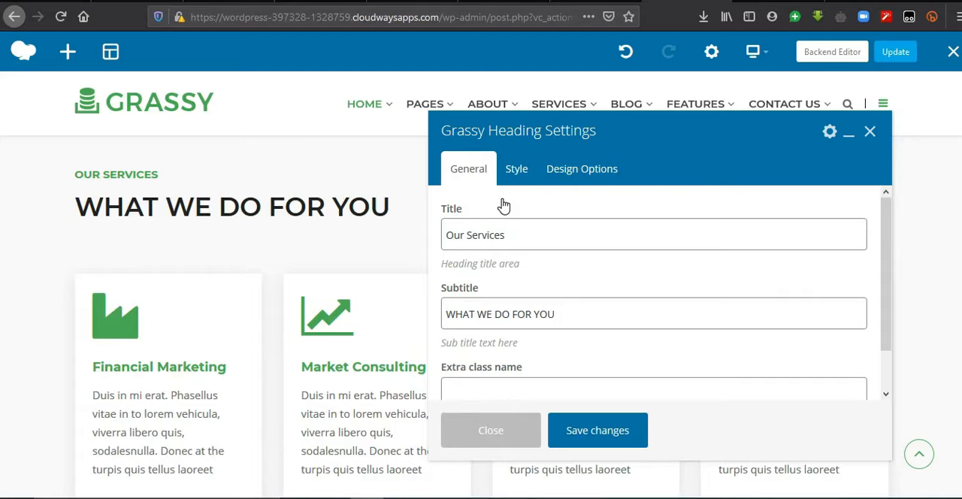
{"action": "left_click", "coordinate": [517, 238]}
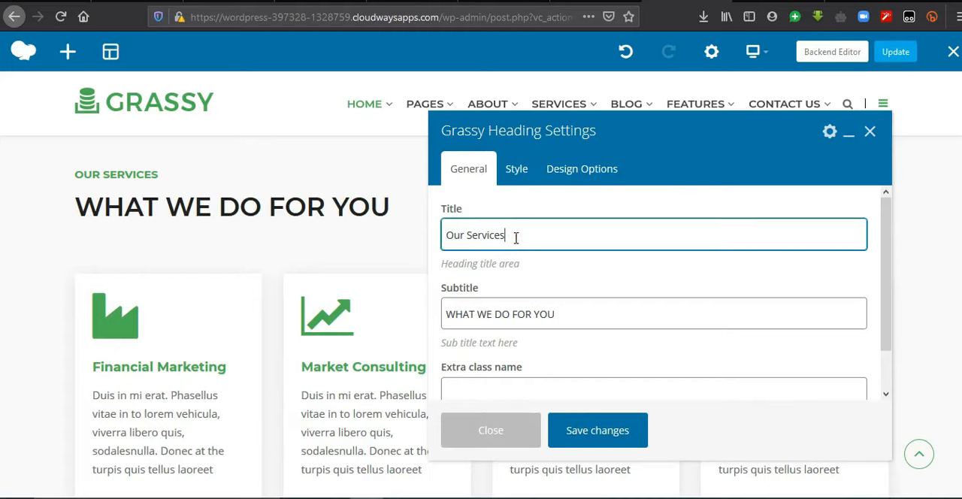
{"action": "type", "text": "at a Glance"}
Step: Replace the services heading's subtitle with "WE ARE YOUR DIGITAL PARTNER" and save the heading settings
{"action": "triple_click", "coordinate": [570, 314]}
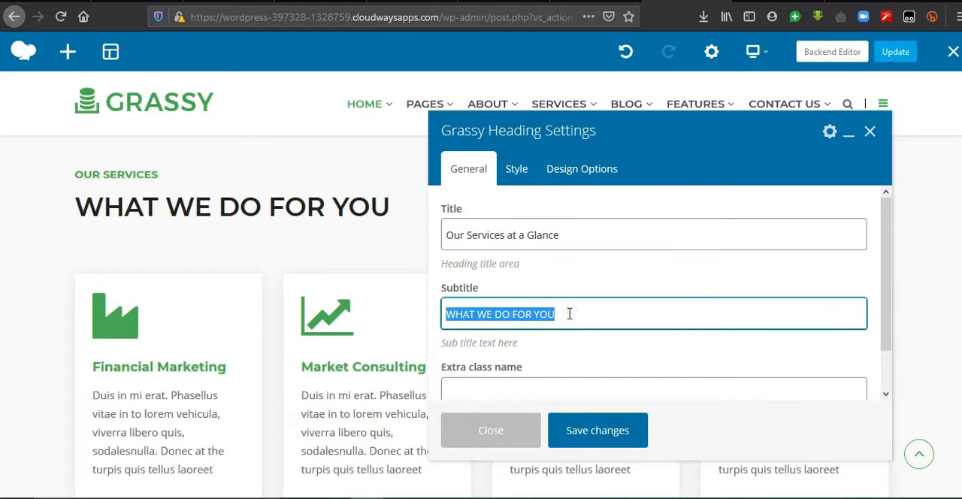
{"action": "type", "text": "WE ARE YOUR DI"}
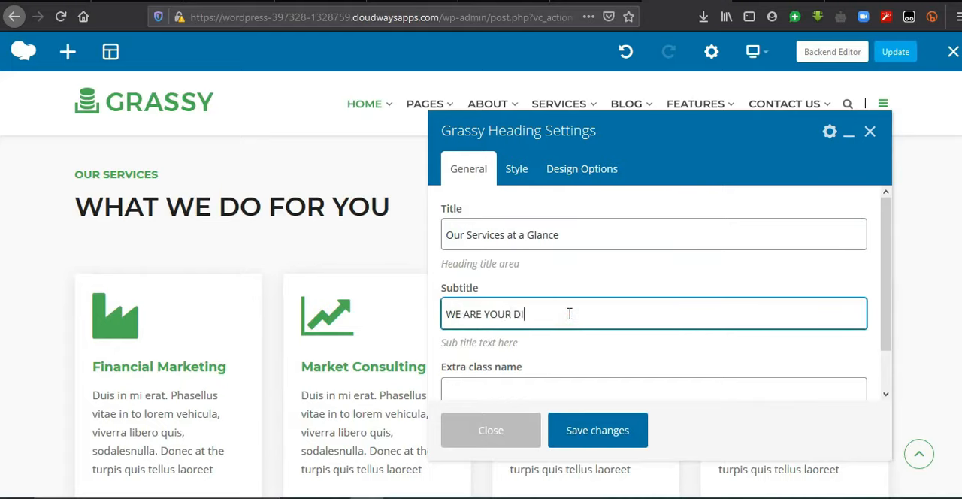
{"action": "type", "text": "GITAL PARTNER"}
{"action": "left_click", "coordinate": [605, 441]}
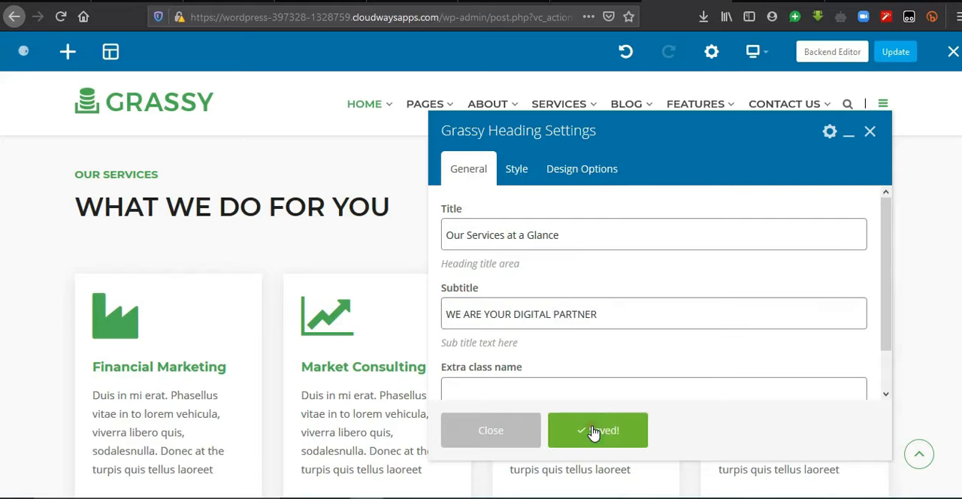
{"action": "left_click", "coordinate": [870, 132]}
Step: Retitle the Financial Marketing service box as "Website Design" and save it
{"action": "scroll", "coordinate": [692, 287], "scroll_direction": "down", "scroll_amount": 2}
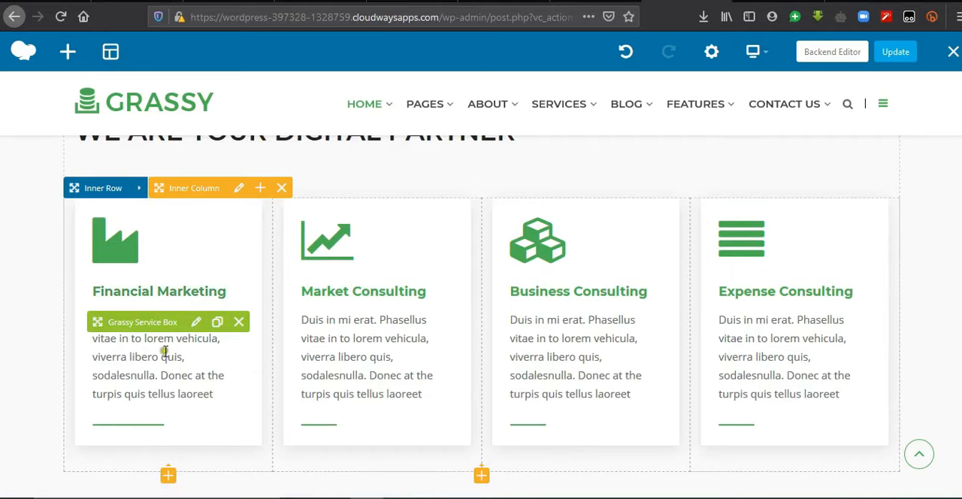
{"action": "left_click", "coordinate": [195, 328]}
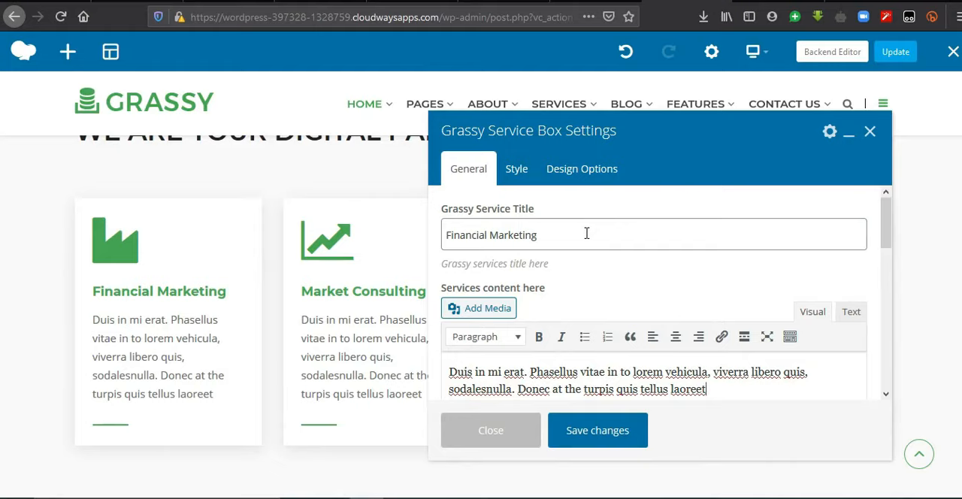
{"action": "left_click", "coordinate": [586, 234]}
{"action": "triple_click", "coordinate": [586, 234]}
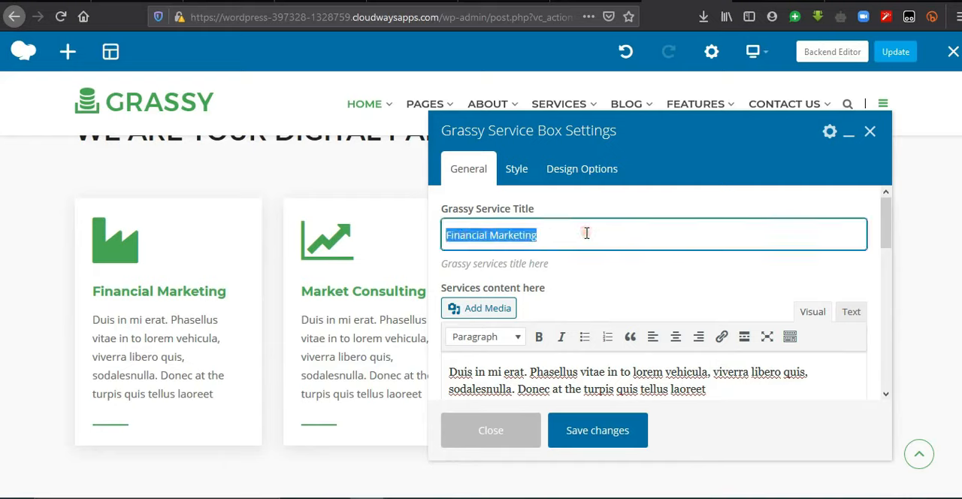
{"action": "key", "text": "BackSpace"}
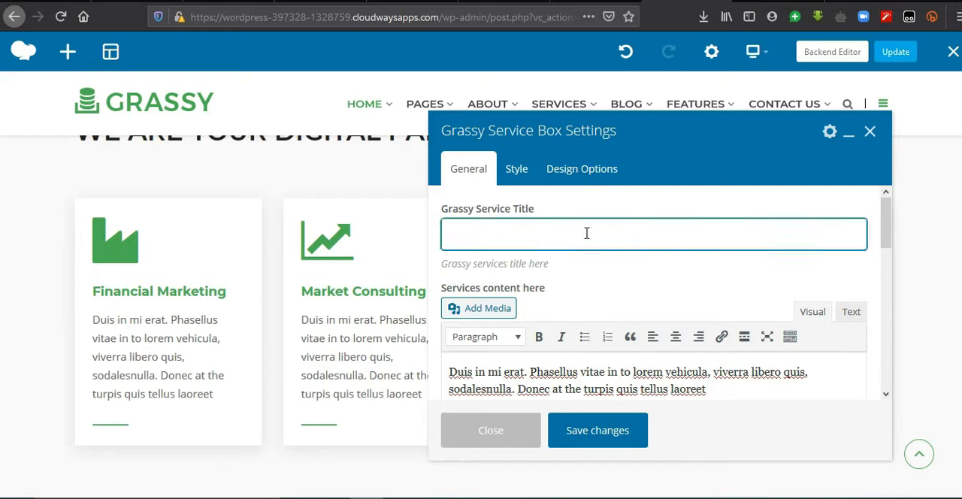
{"action": "type", "text": "Website Design"}
Step: Replace the Website Design box's placeholder content with the copied text on building attractive and effective websites, and save it
{"action": "left_click", "coordinate": [883, 251]}
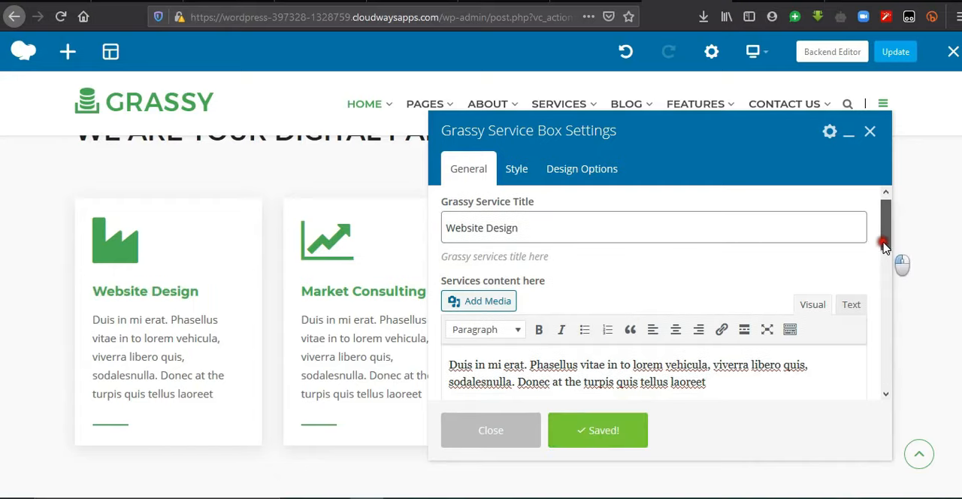
{"action": "scroll", "coordinate": [884, 248], "scroll_direction": "down", "scroll_amount": 2}
{"action": "left_click_drag", "start_coordinate": [711, 303], "coordinate": [450, 286]}
{"action": "type", "text": "We build attractive and effective websites that meet industrial standards, attract end users and sales and ultimately enable your business grow, yet at the most affordable cost."}
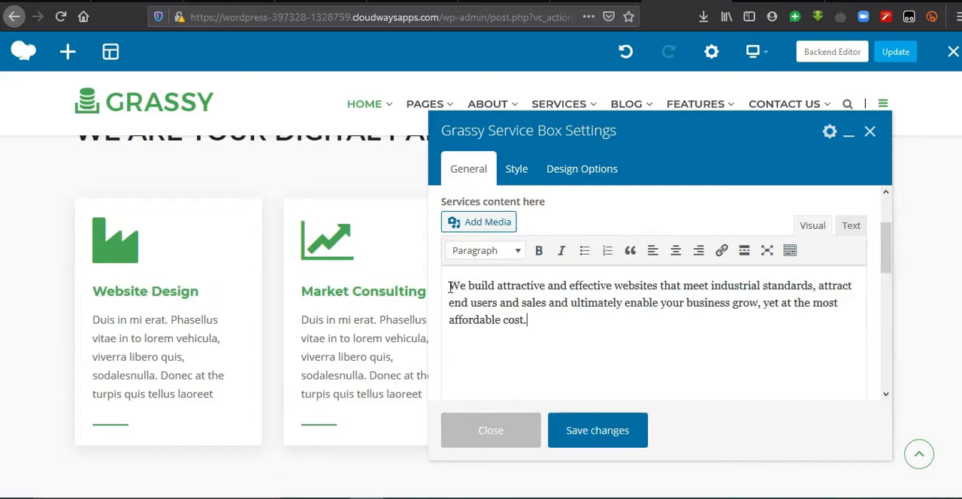
{"action": "left_click", "coordinate": [621, 439]}
Step: Open the service icon library in the Website Design box's settings
{"action": "left_click", "coordinate": [884, 328]}
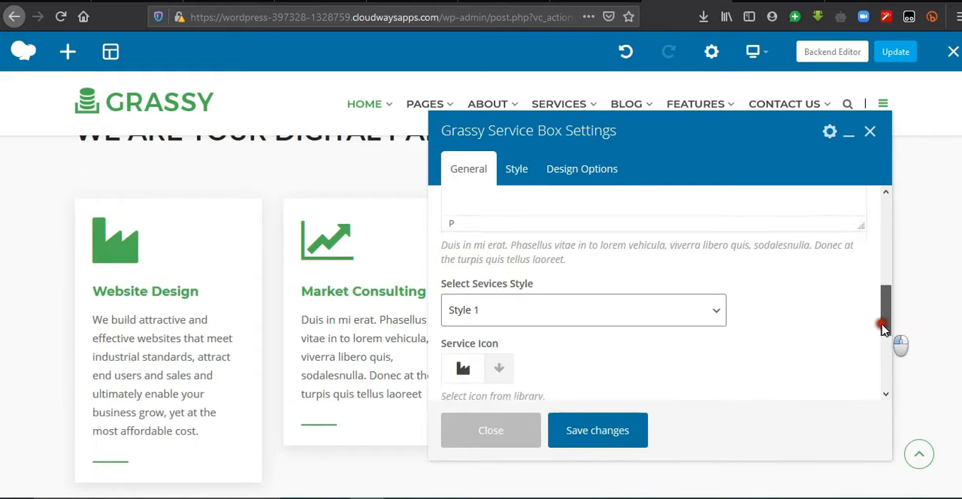
{"action": "left_click_drag", "start_coordinate": [884, 329], "coordinate": [887, 362]}
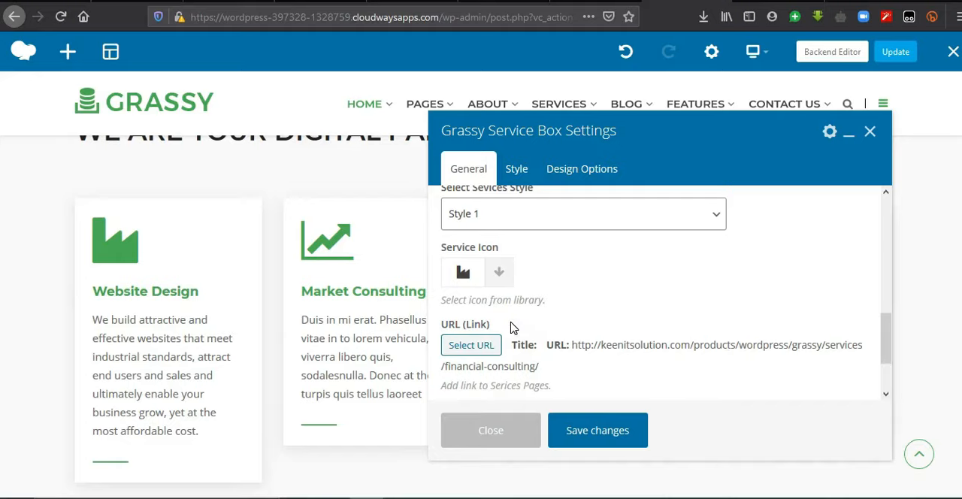
{"action": "left_click", "coordinate": [498, 278]}
{"action": "left_click", "coordinate": [499, 276]}
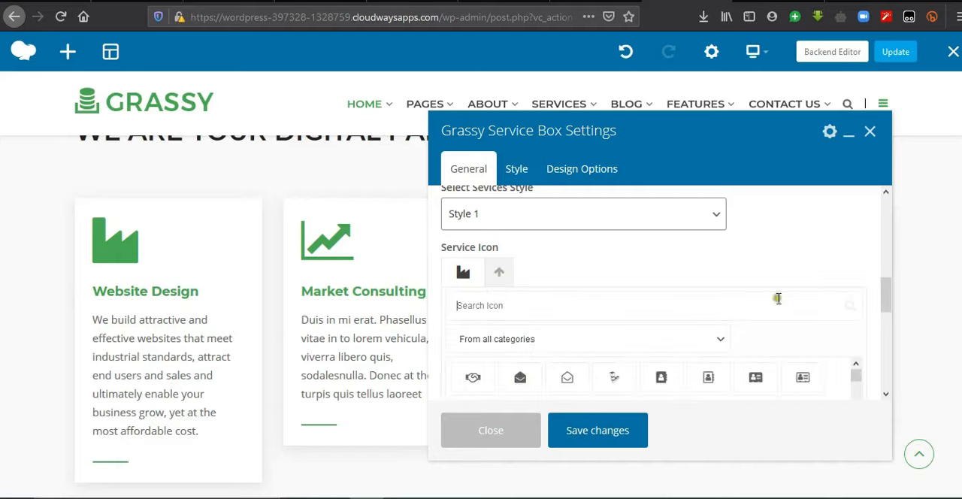
{"action": "left_click_drag", "start_coordinate": [885, 299], "coordinate": [886, 327]}
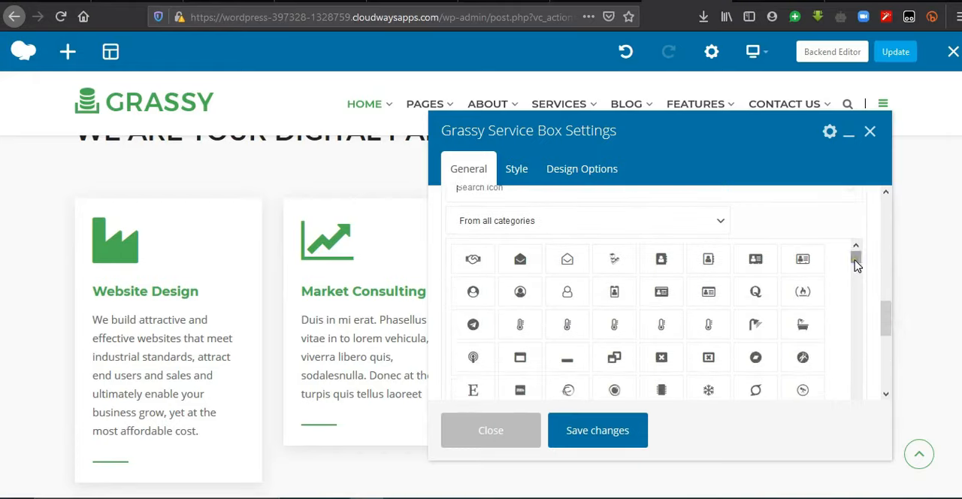
{"action": "mouse_move", "coordinate": [855, 265]}
{"action": "left_mouse_down"}
{"action": "mouse_move", "coordinate": [856, 368]}
{"action": "mouse_move", "coordinate": [855, 249]}
{"action": "left_mouse_up"}
Step: Filter the service icon library by Web Application Icons, and restore it to all categories
{"action": "left_click", "coordinate": [577, 231]}
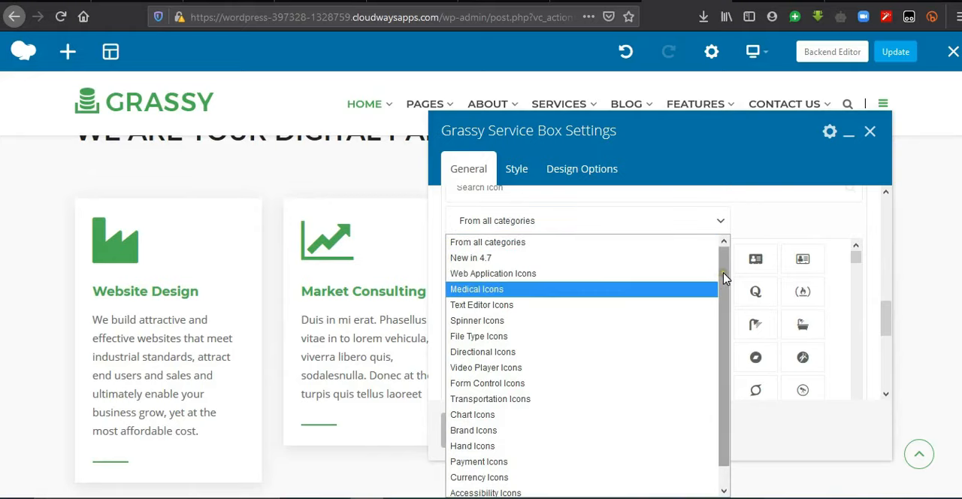
{"action": "mouse_move", "coordinate": [724, 278]}
{"action": "left_mouse_down"}
{"action": "mouse_move", "coordinate": [722, 346]}
{"action": "mouse_move", "coordinate": [723, 271]}
{"action": "left_mouse_up"}
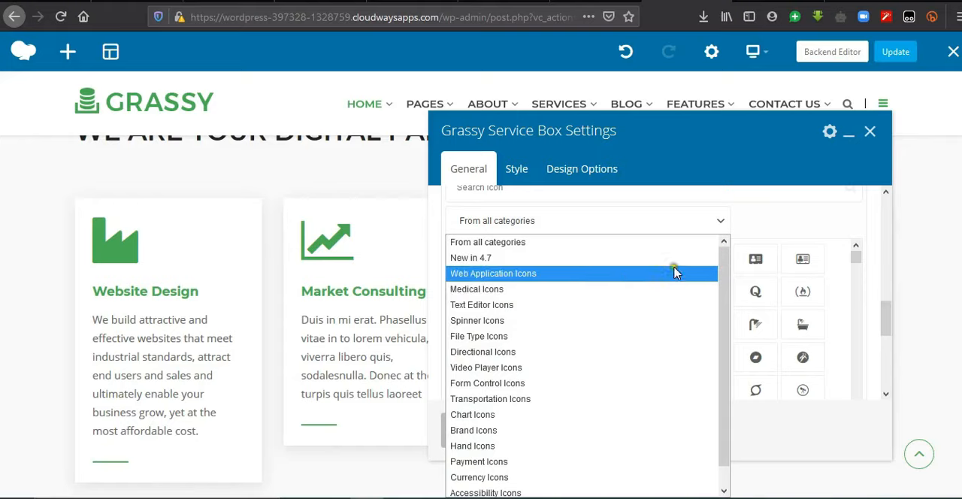
{"action": "left_click", "coordinate": [574, 278]}
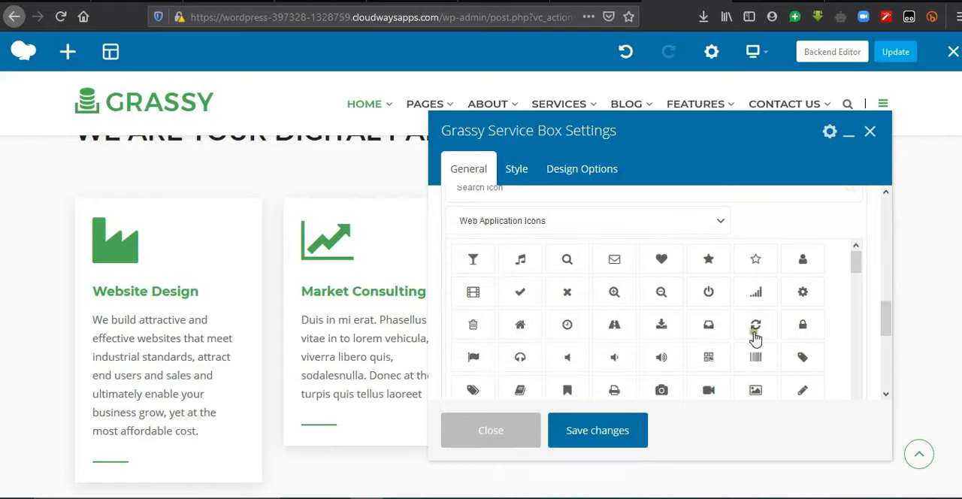
{"action": "scroll", "coordinate": [872, 286], "scroll_direction": "up", "scroll_amount": 2}
{"action": "left_click", "coordinate": [590, 291]}
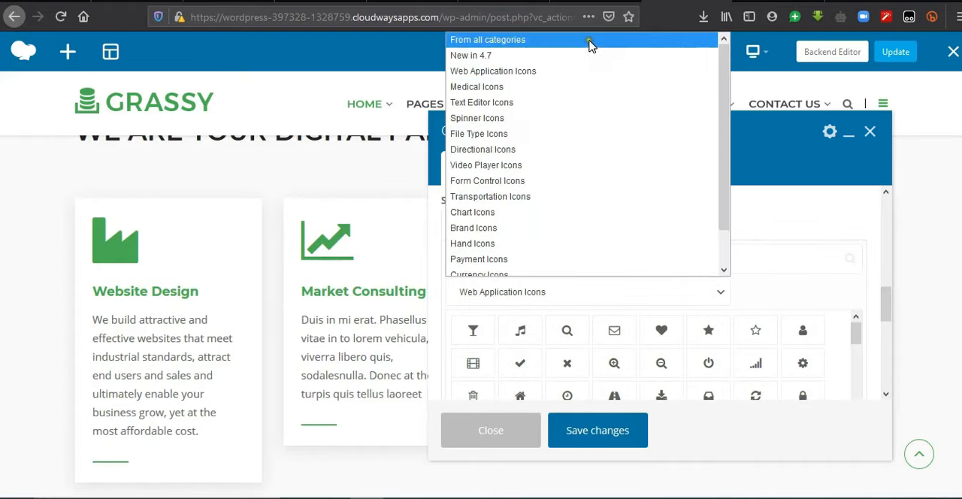
{"action": "left_click", "coordinate": [589, 40]}
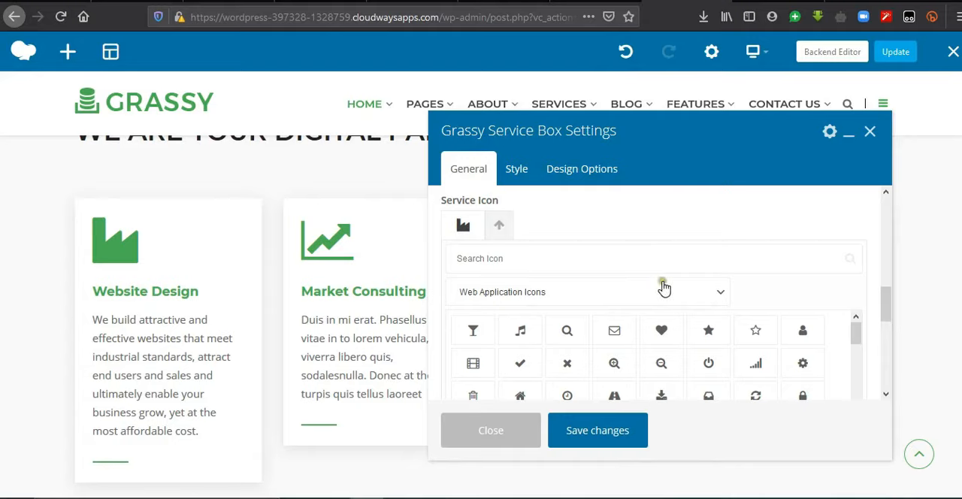
Step: Search the icon library for "computer", choose the laptop icon for the Website Design box, and save it
{"action": "left_click", "coordinate": [564, 263]}
{"action": "type", "text": "c"}
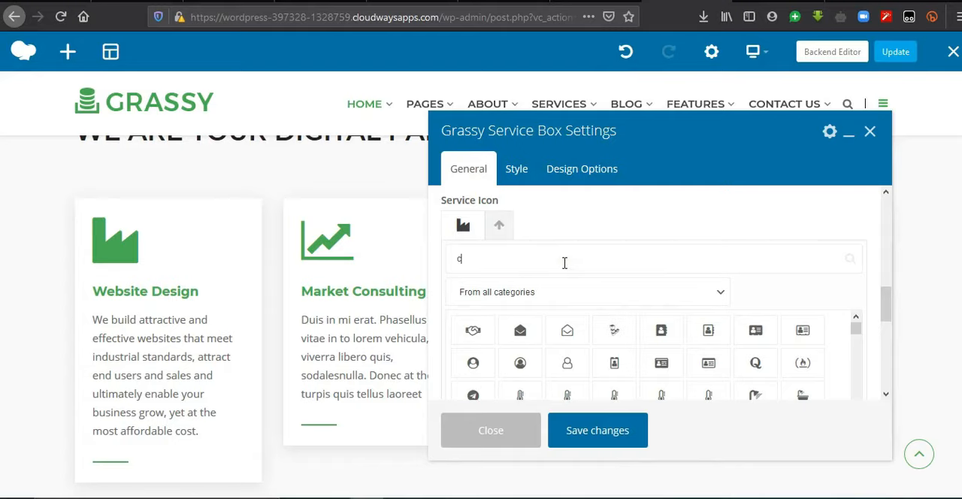
{"action": "type", "text": "omputer"}
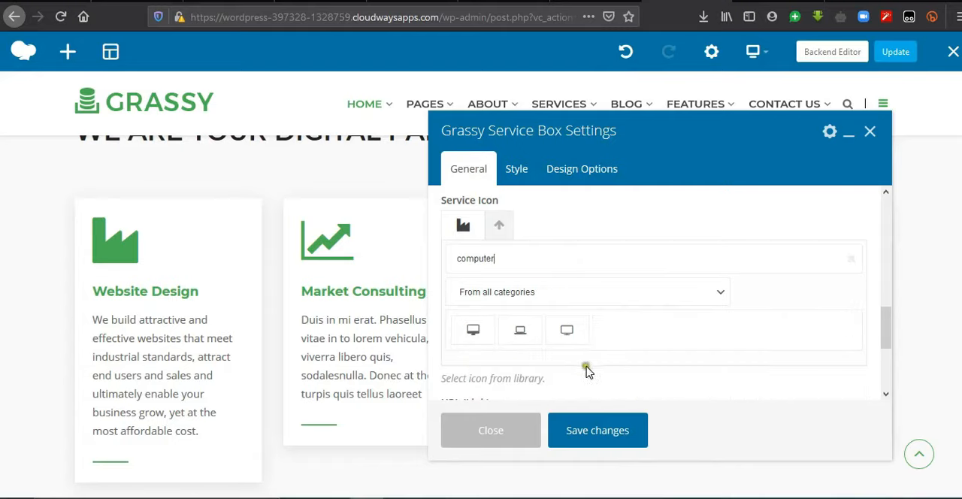
{"action": "left_click", "coordinate": [531, 339]}
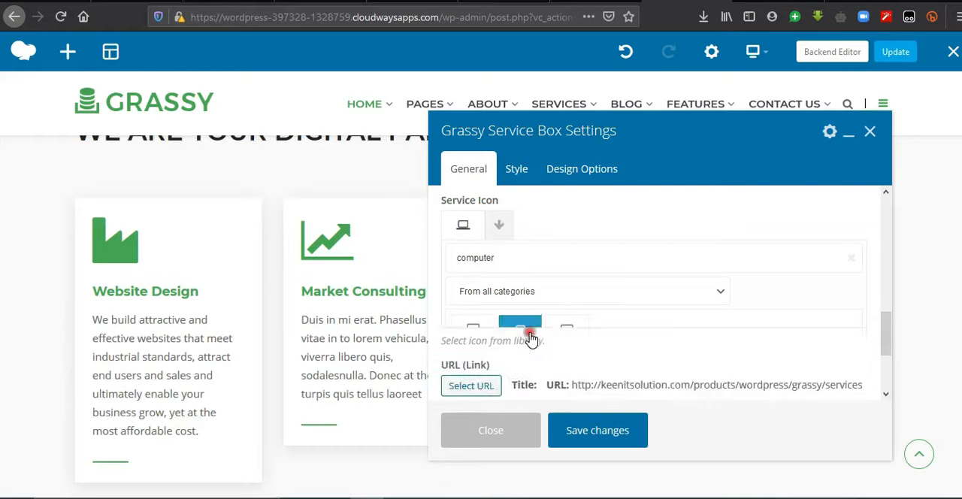
{"action": "left_click", "coordinate": [618, 438]}
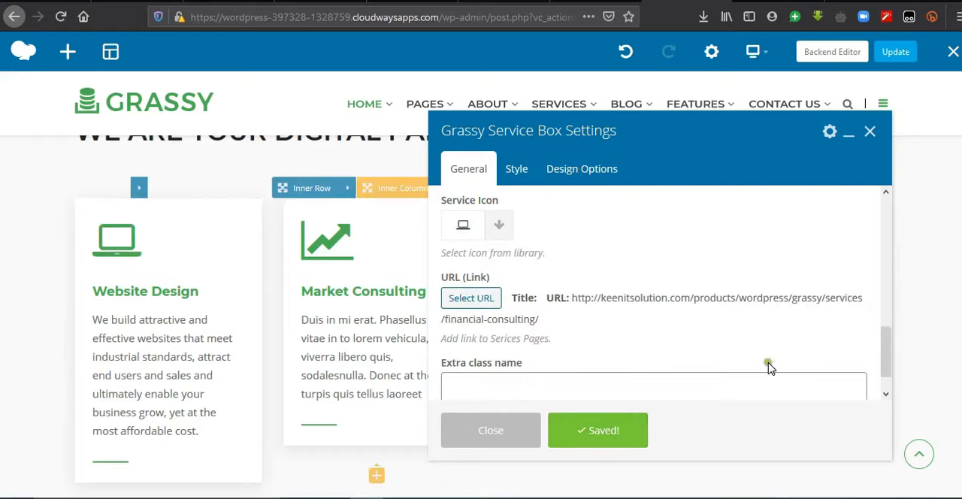
Step: Remove the link URL from the Website Design box, save its settings and update the page
{"action": "scroll", "coordinate": [526, 301], "scroll_direction": "down", "scroll_amount": 1}
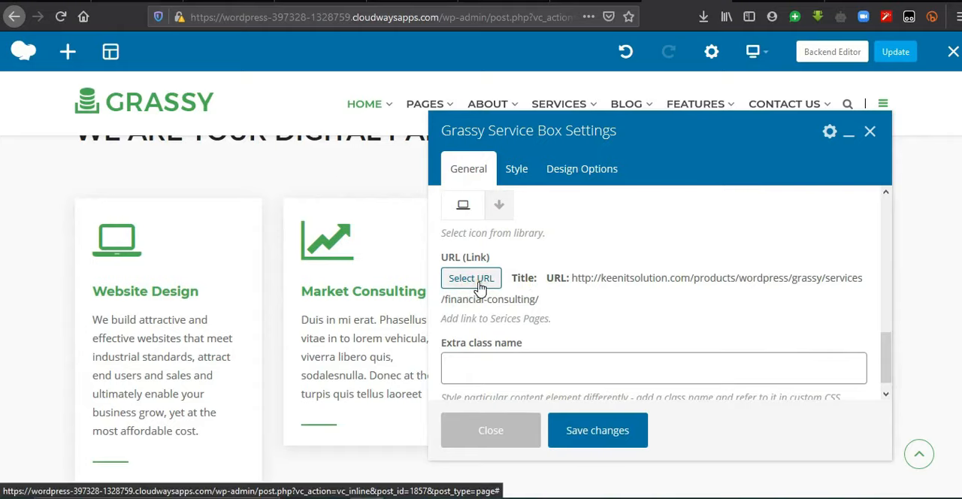
{"action": "left_click", "coordinate": [152, 288]}
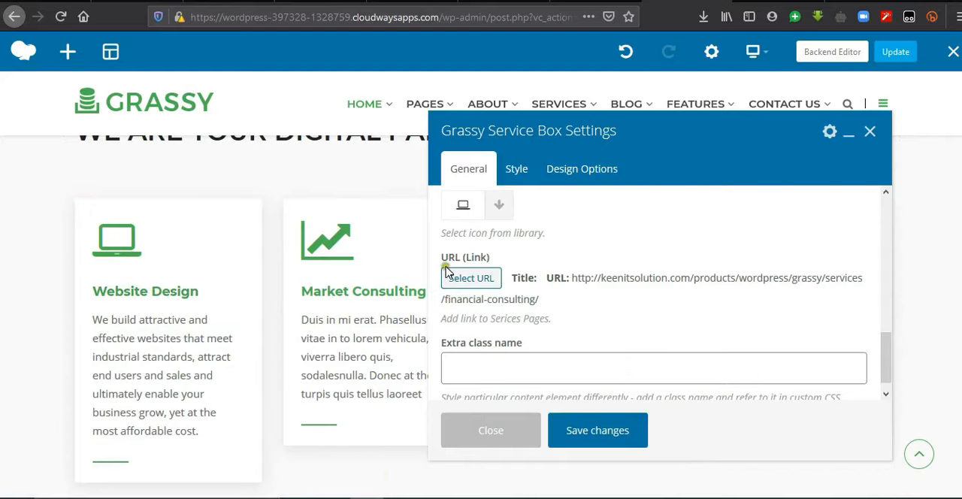
{"action": "left_click", "coordinate": [472, 279]}
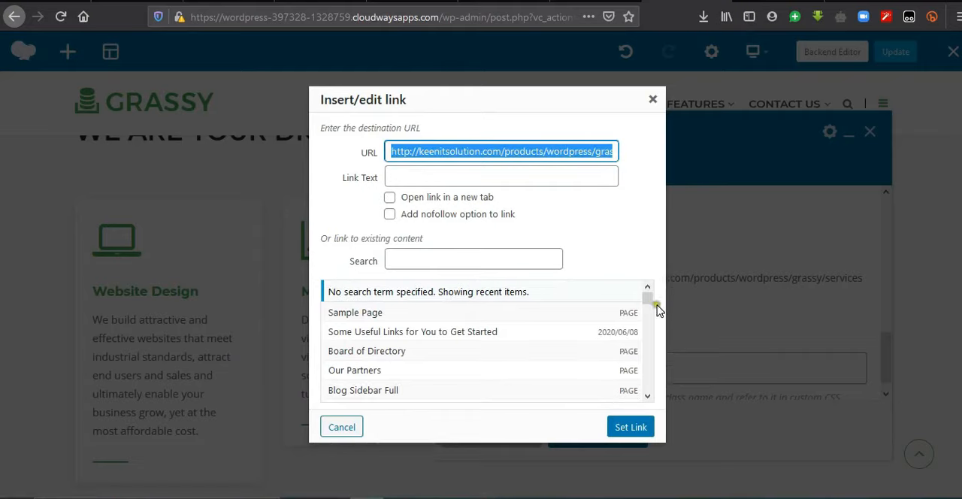
{"action": "left_click_drag", "start_coordinate": [656, 308], "coordinate": [646, 293]}
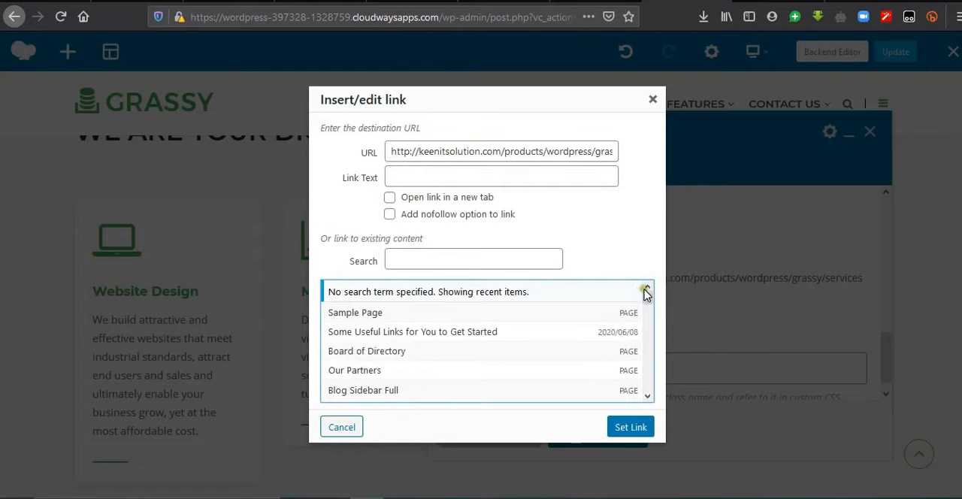
{"action": "triple_click", "coordinate": [572, 153]}
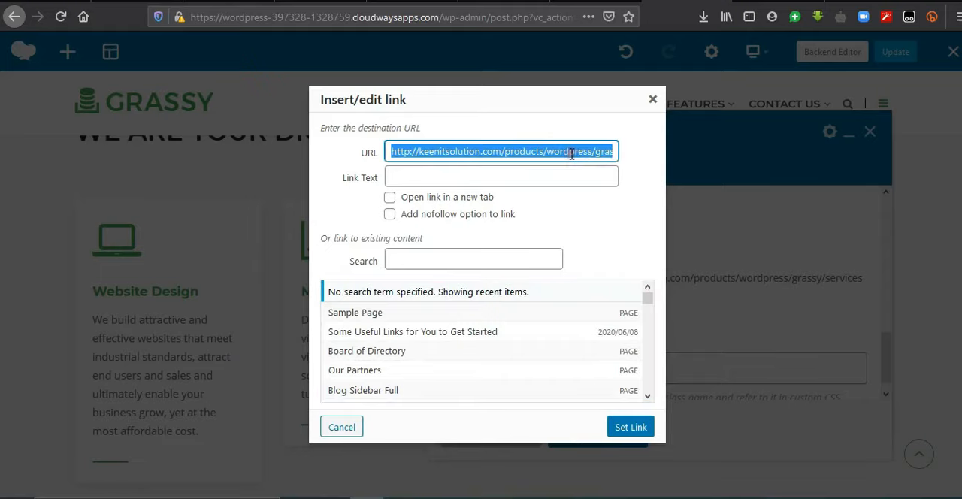
{"action": "key", "text": "BackSpace"}
{"action": "left_click", "coordinate": [636, 427]}
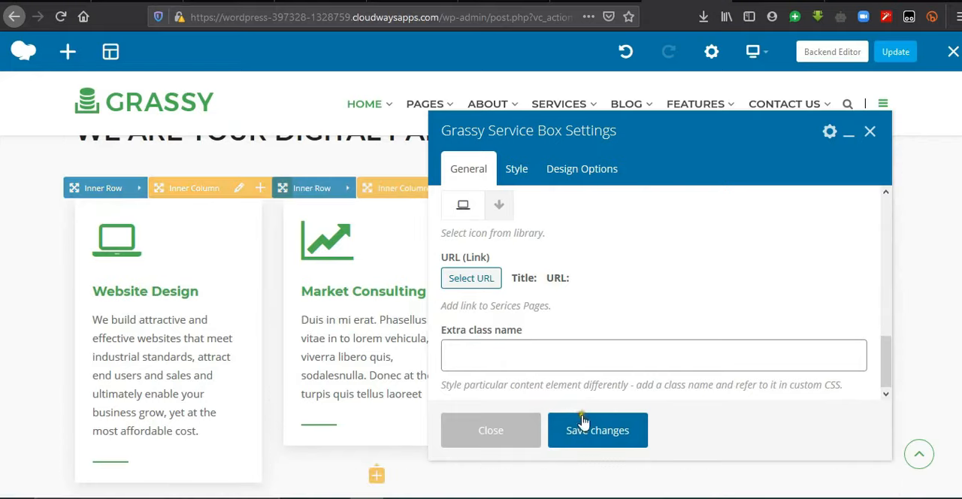
{"action": "left_click", "coordinate": [597, 436]}
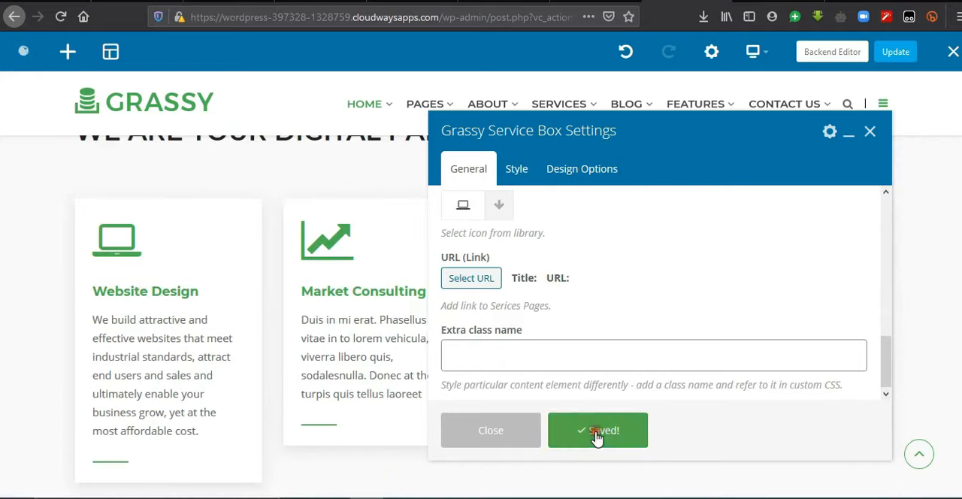
{"action": "left_click", "coordinate": [870, 130]}
{"action": "left_click", "coordinate": [901, 51]}
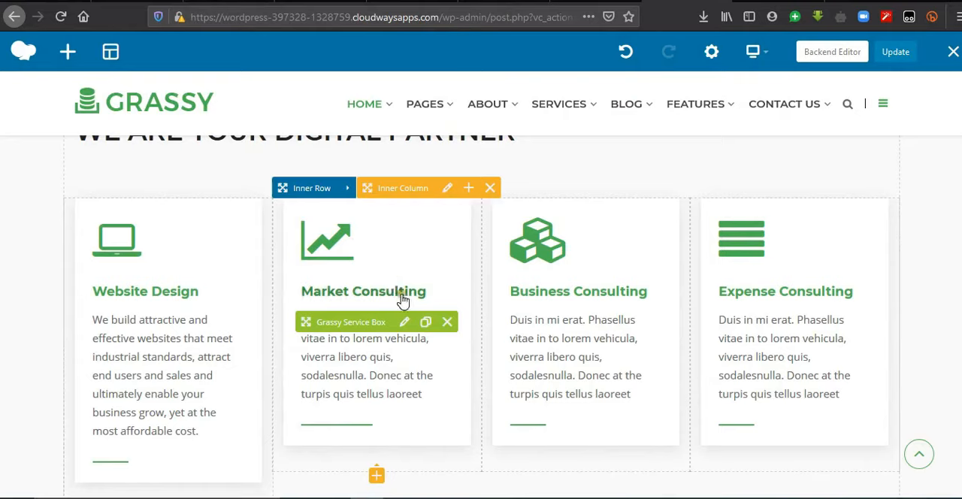
Step: Retitle the Market Consulting service box as "Ecommerce", replace its content with the copied text on building a modern online store, and save it
{"action": "left_click", "coordinate": [404, 322]}
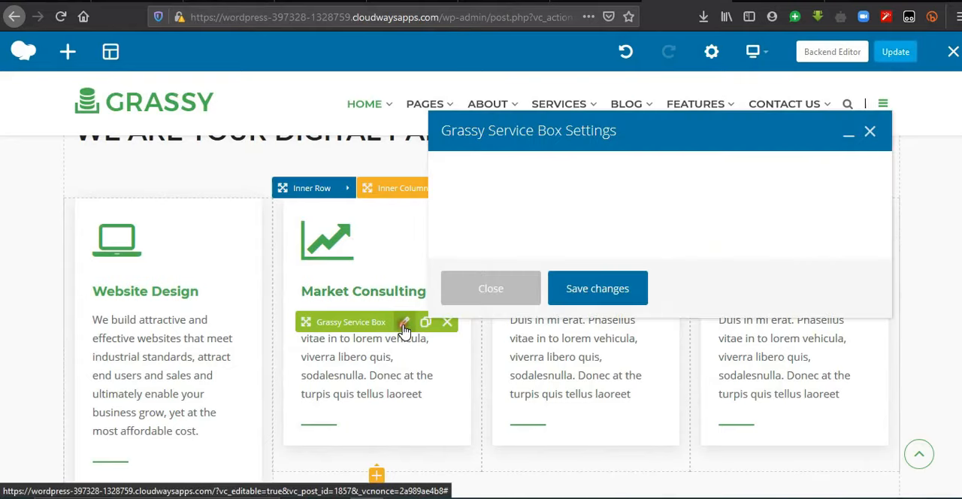
{"action": "triple_click", "coordinate": [579, 235]}
{"action": "type", "text": "Eco"}
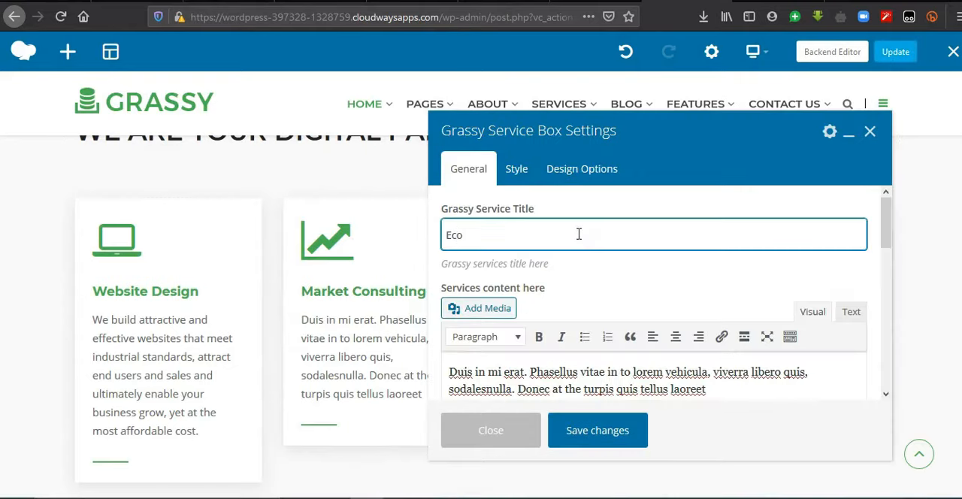
{"action": "type", "text": "mmme"}
{"action": "type", "text": "rce"}
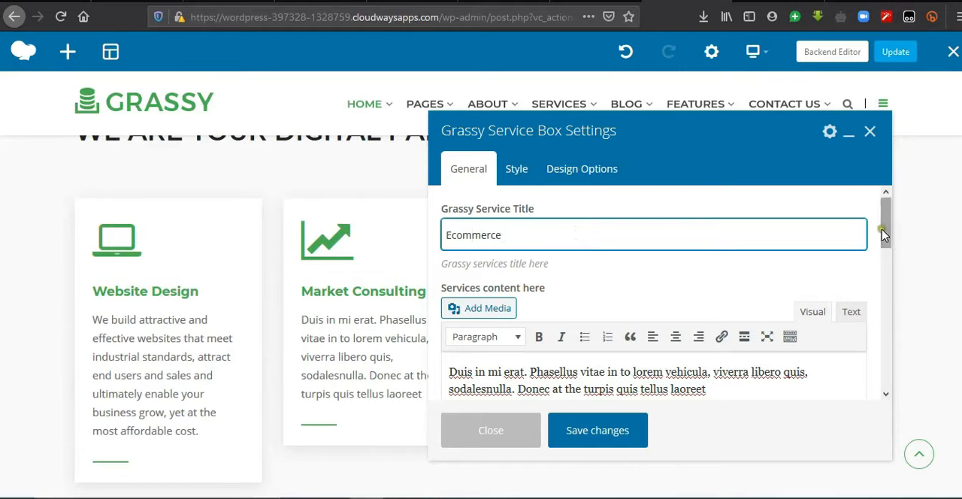
{"action": "left_click_drag", "start_coordinate": [884, 234], "coordinate": [885, 249]}
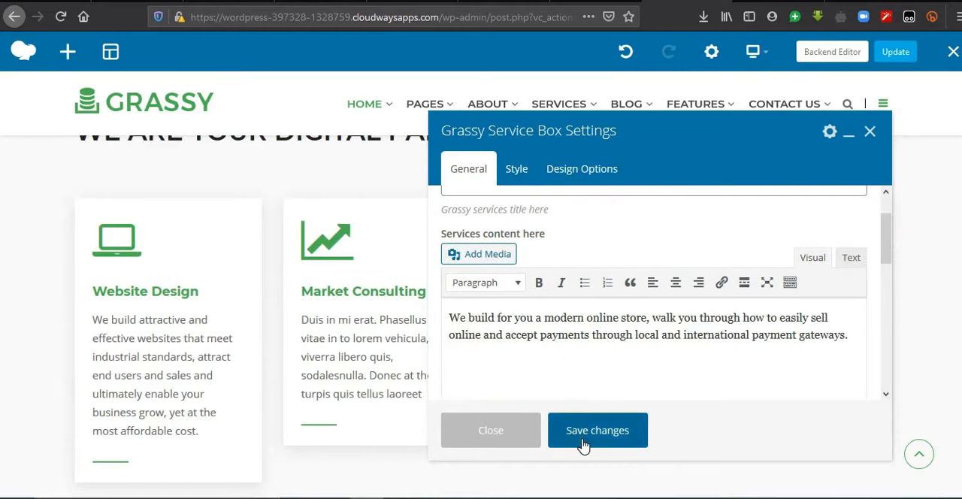
{"action": "left_click", "coordinate": [583, 445]}
Step: Search the icon library for "cart", give the Ecommerce box the plain shopping cart icon, save it and update the page
{"action": "left_click_drag", "start_coordinate": [889, 243], "coordinate": [872, 328]}
{"action": "left_click", "coordinate": [499, 324]}
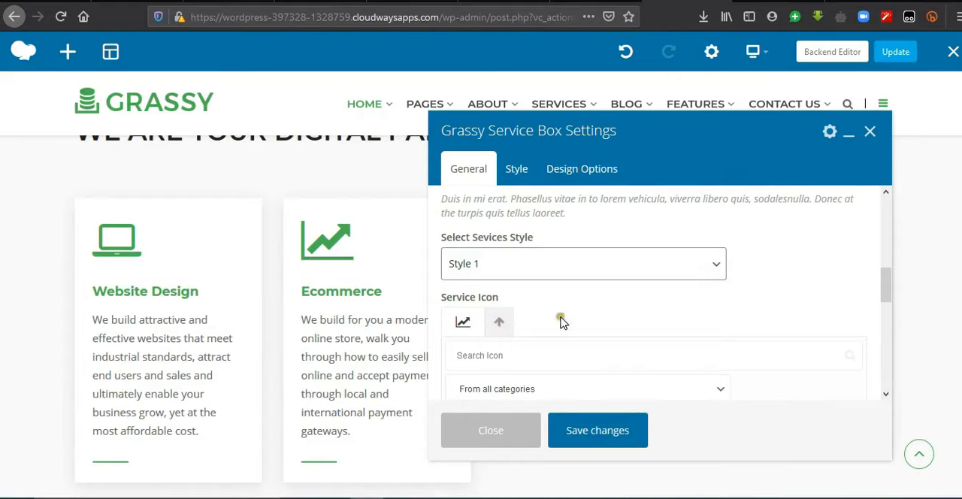
{"action": "left_click_drag", "start_coordinate": [887, 286], "coordinate": [888, 322]}
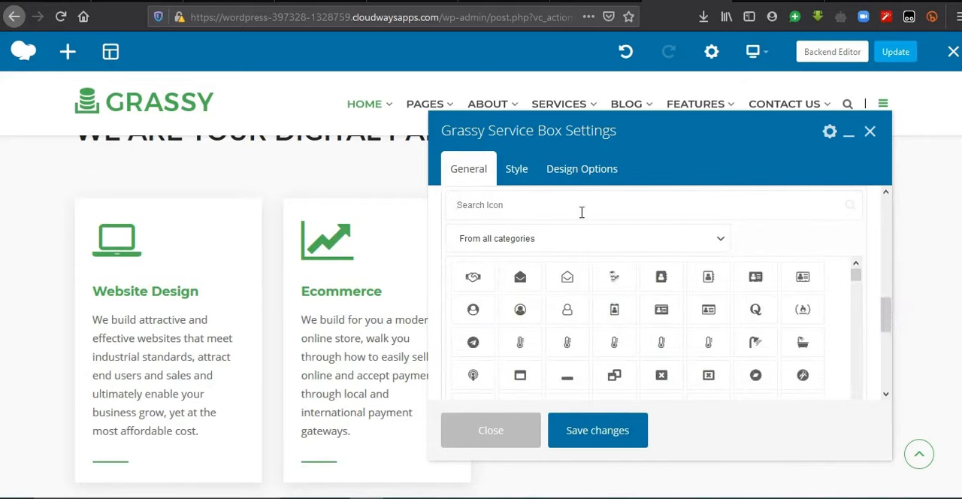
{"action": "type", "text": "rt"}
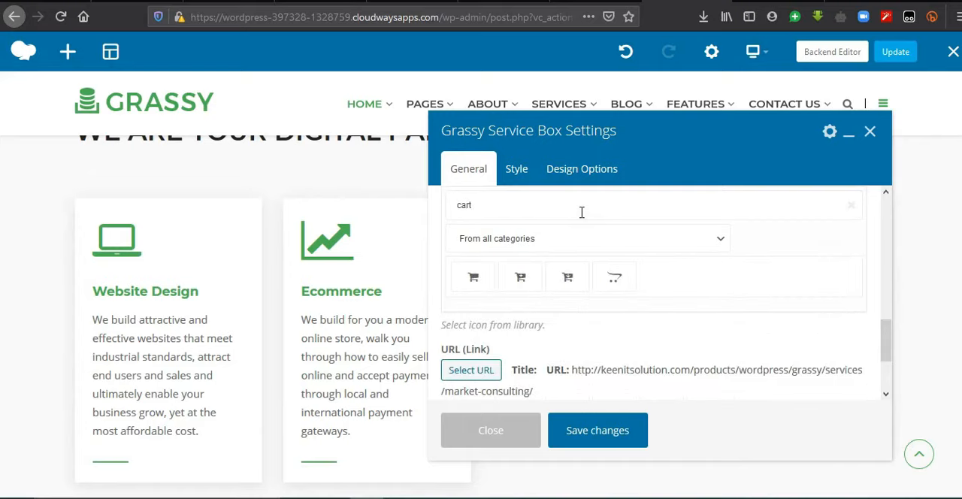
{"action": "left_click", "coordinate": [473, 276]}
{"action": "left_click", "coordinate": [606, 442]}
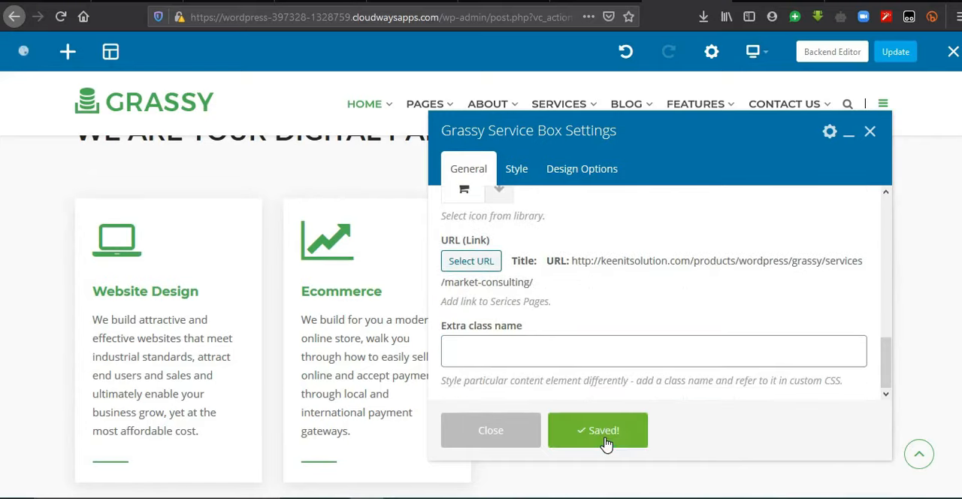
{"action": "left_click", "coordinate": [870, 131]}
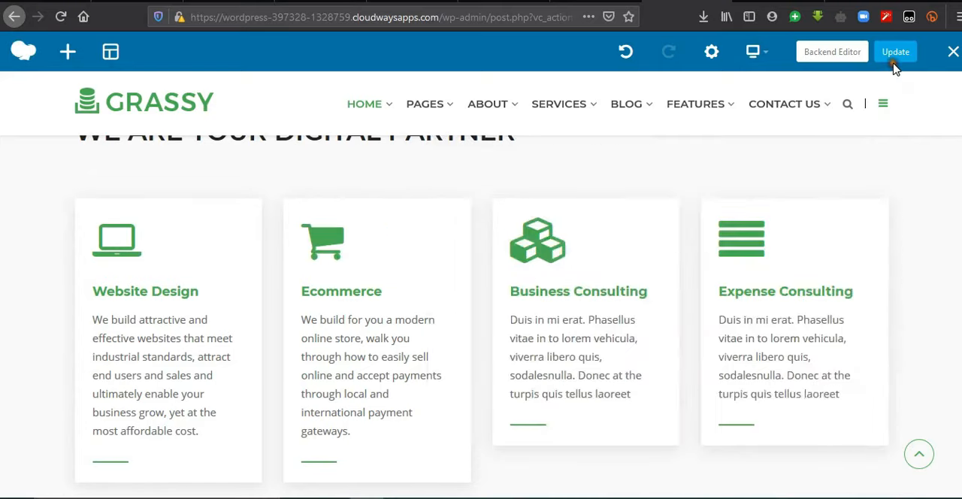
{"action": "left_click", "coordinate": [895, 67]}
Step: Change the title of the Business Consulting service box to "Domain Names"
{"action": "mouse_move", "coordinate": [604, 272]}
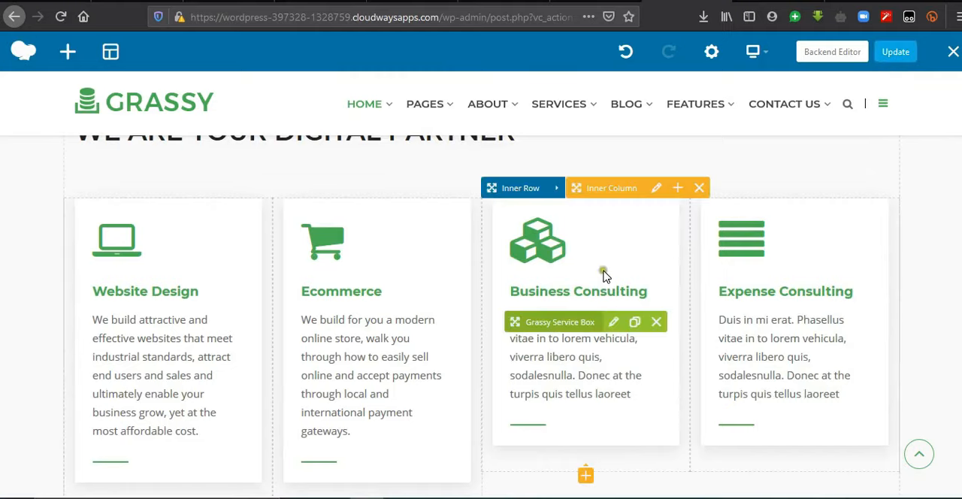
{"action": "left_click", "coordinate": [614, 322]}
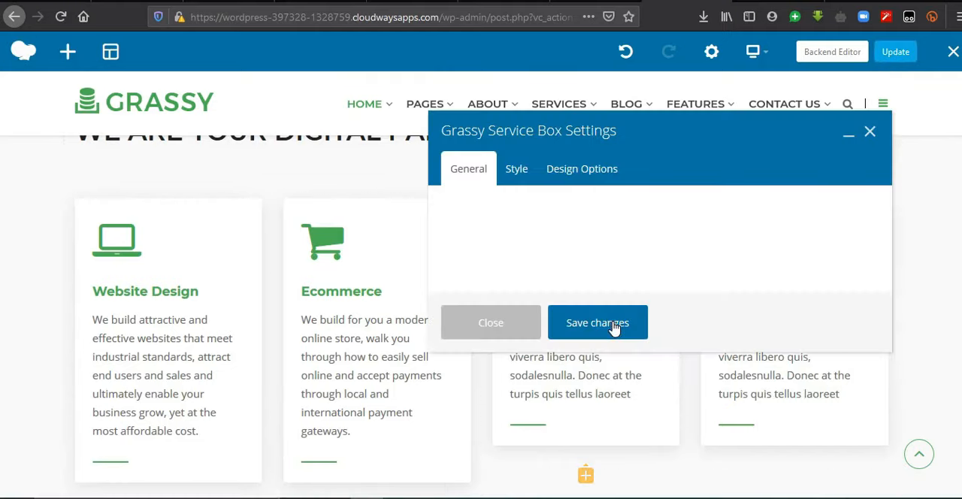
{"action": "left_click", "coordinate": [548, 235]}
{"action": "key", "text": "ctrl+a"}
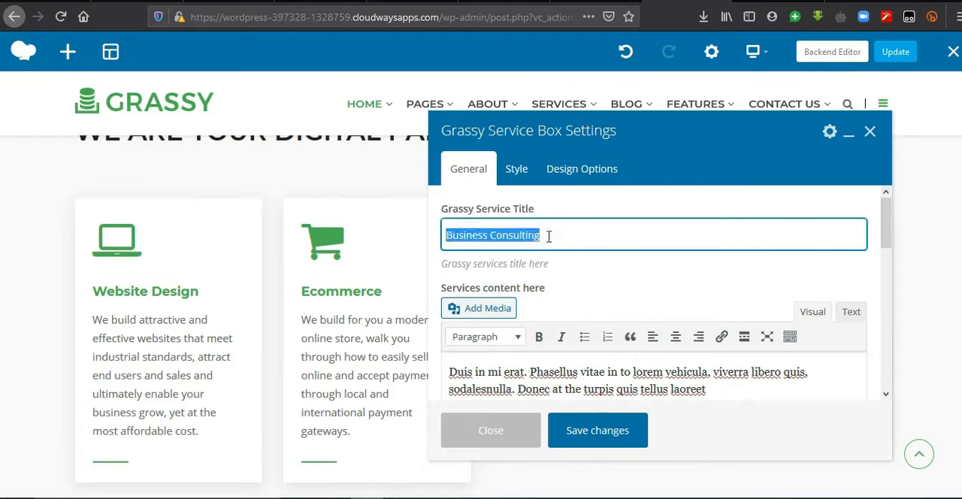
{"action": "type", "text": "Domain"}
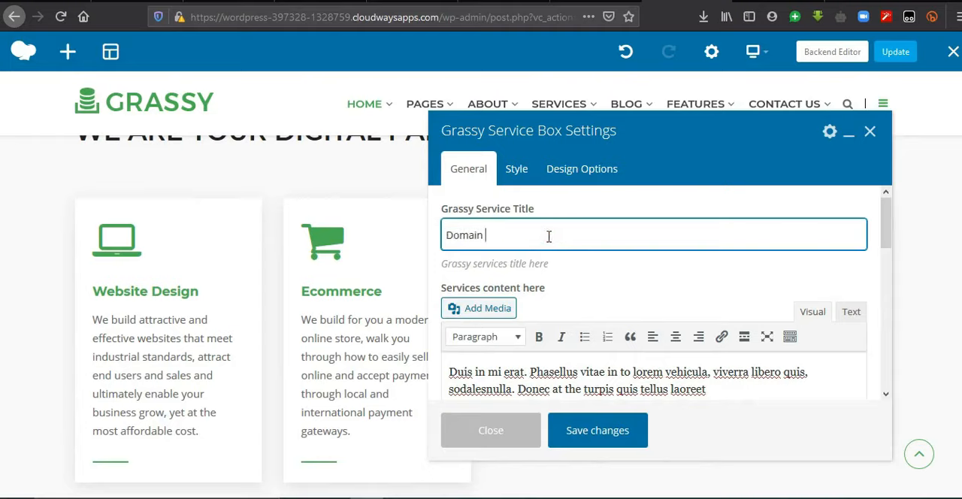
{"action": "type", "text": " Names"}
Step: Replace the Domain Names box's placeholder content with the copied text on free top-level domain names, save it and update the page
{"action": "left_click", "coordinate": [735, 387]}
{"action": "key", "text": "ctrl+a"}
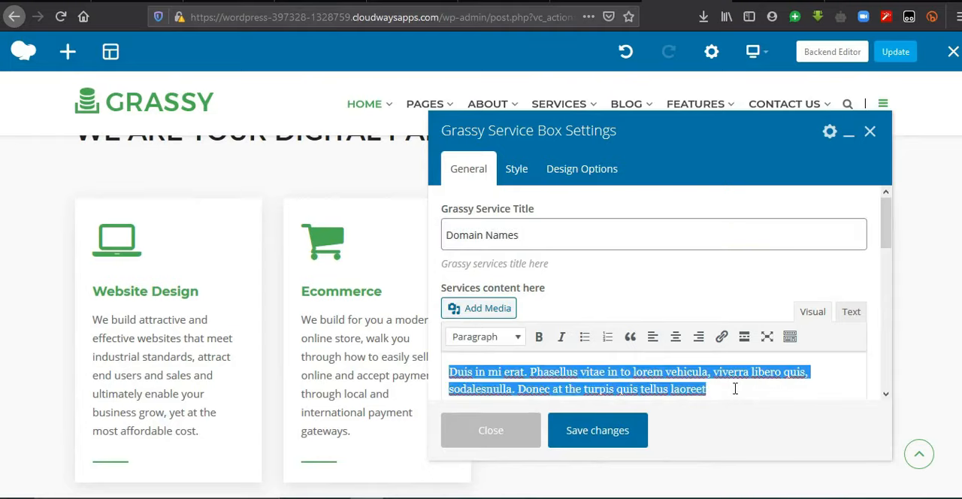
{"action": "type", "text": "Our clients are offered a free domain name that is right for their businesses. We offer such top level domains as .com, .net, & .org among others."}
{"action": "left_click", "coordinate": [619, 432]}
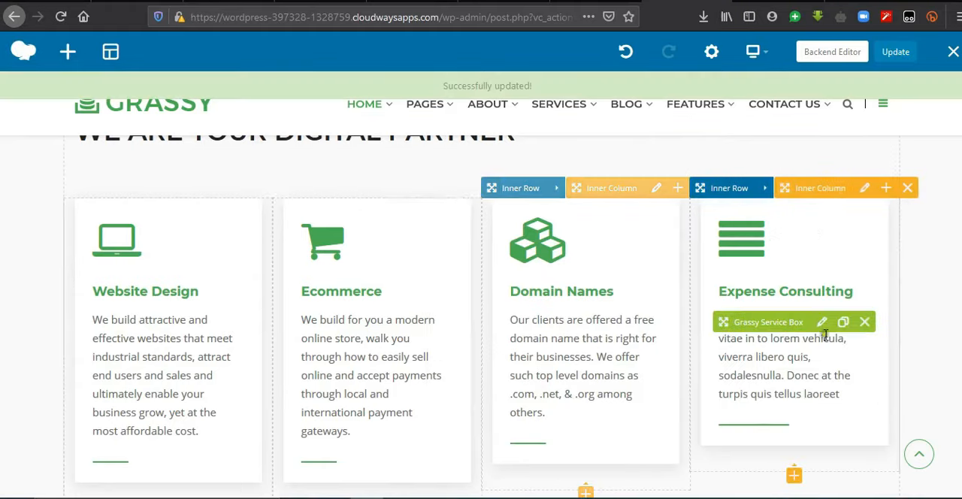
{"action": "scroll", "coordinate": [836, 222], "scroll_direction": "down", "scroll_amount": 5}
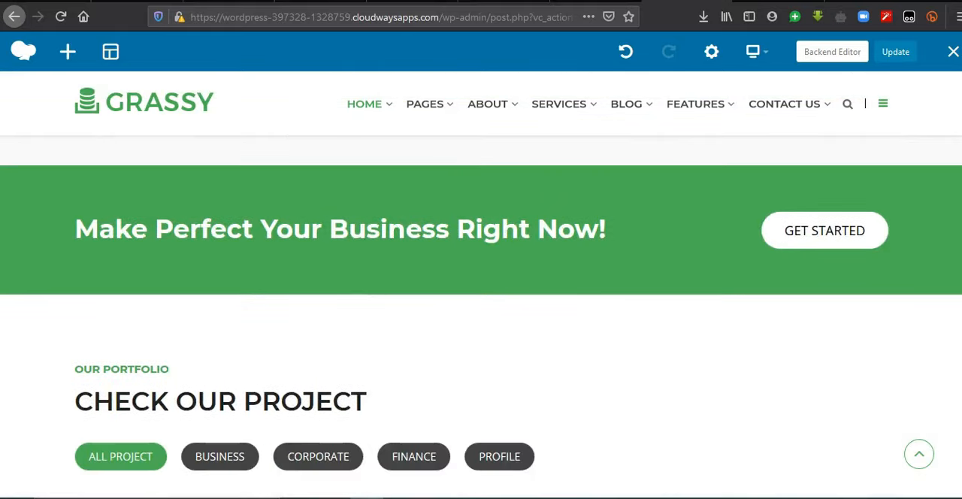
Step: View the text settings of the "Make Perfect Your Business Right Now!" banner heading and close them without saving
{"action": "scroll", "coordinate": [481, 301], "scroll_direction": "up", "scroll_amount": 1}
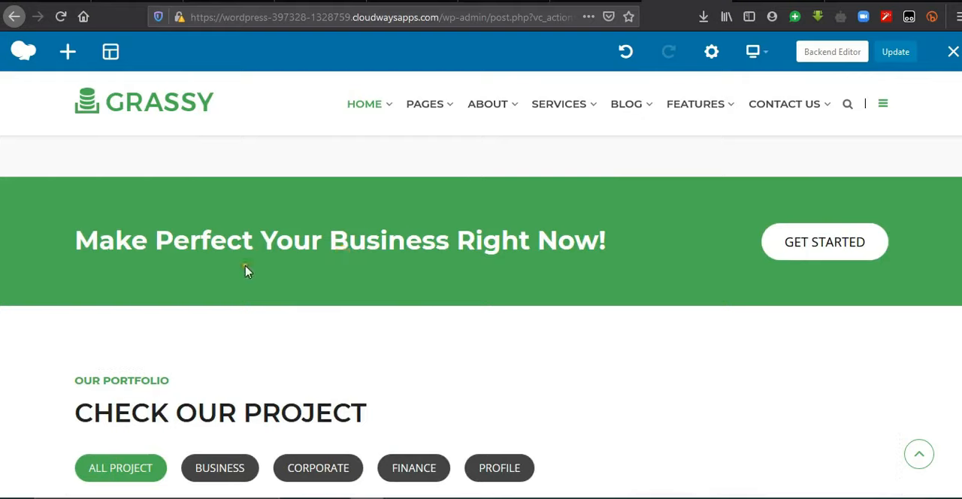
{"action": "mouse_move", "coordinate": [367, 244]}
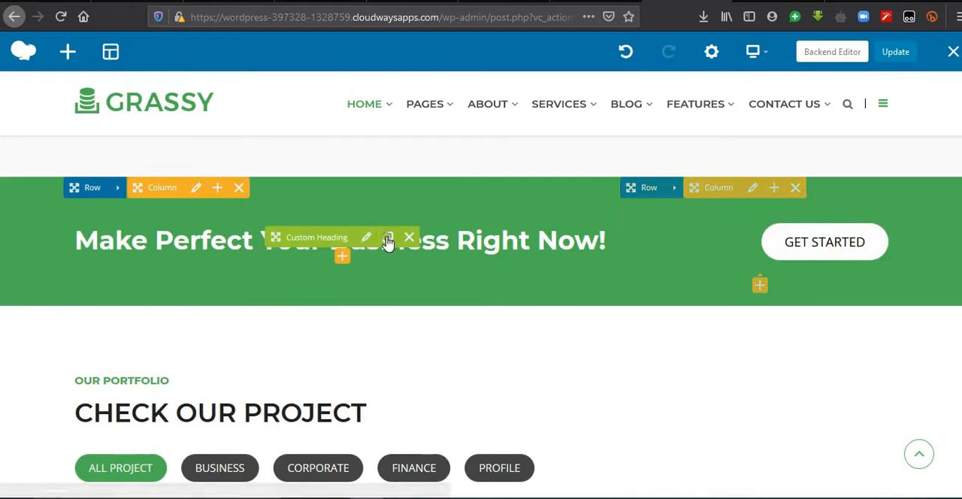
{"action": "left_click", "coordinate": [368, 240]}
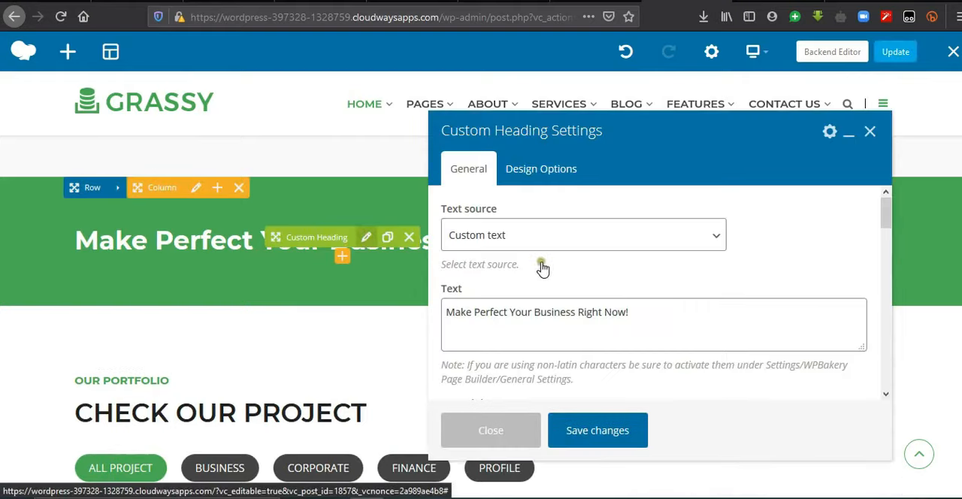
{"action": "left_click_drag", "start_coordinate": [648, 321], "coordinate": [570, 308]}
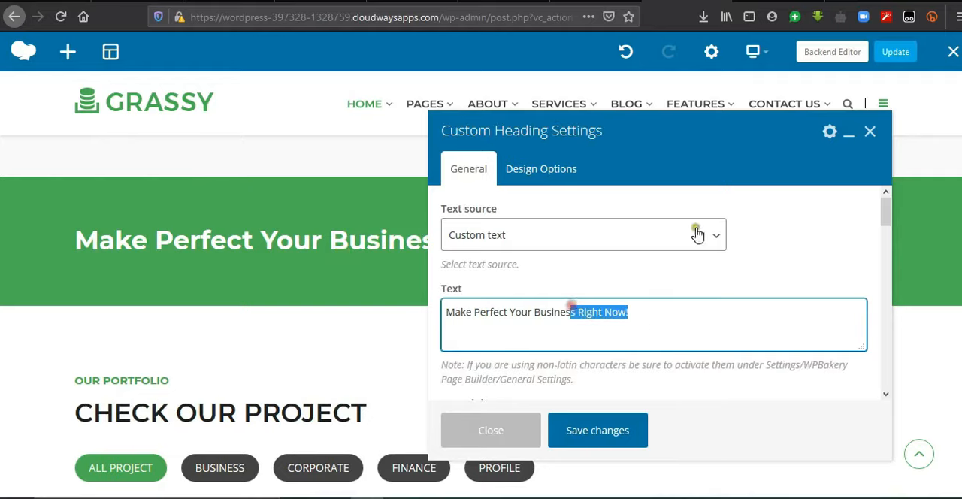
{"action": "left_click", "coordinate": [872, 132]}
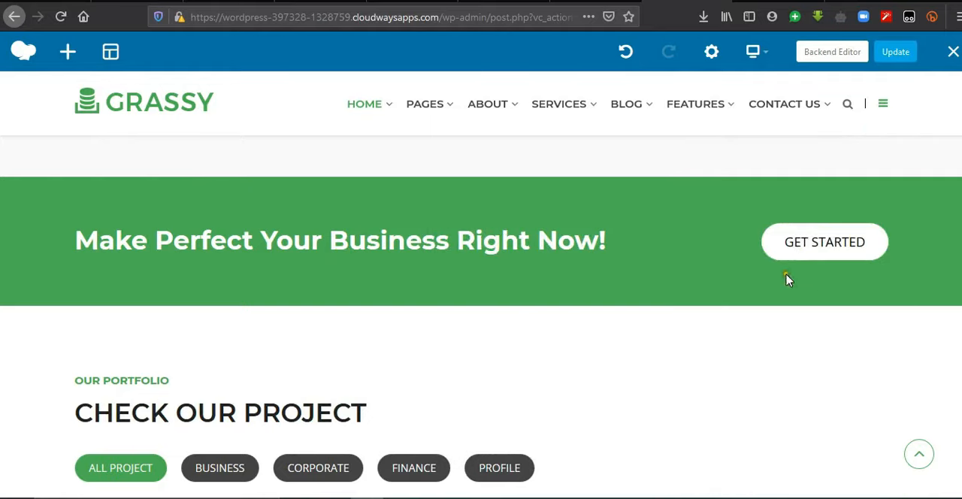
Step: Change the text of the green banner's button to "Get Started Now"
{"action": "mouse_move", "coordinate": [780, 257]}
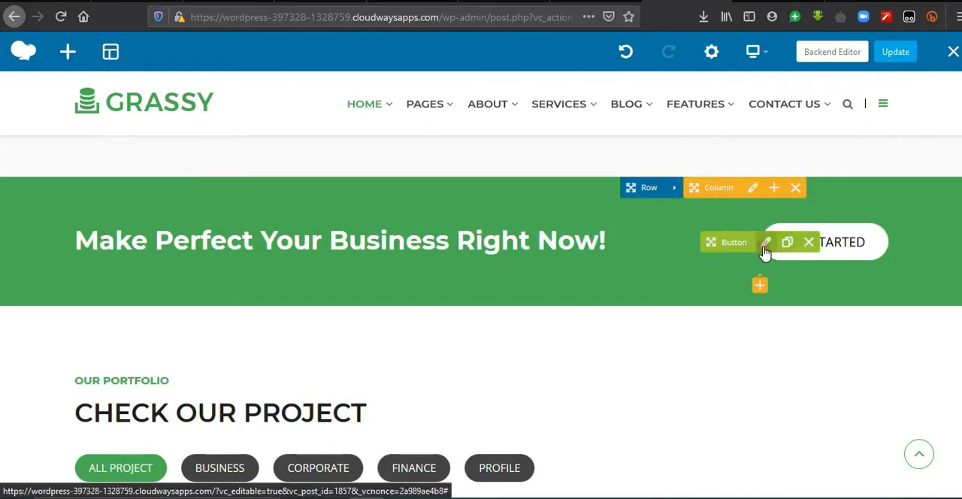
{"action": "left_click", "coordinate": [766, 243]}
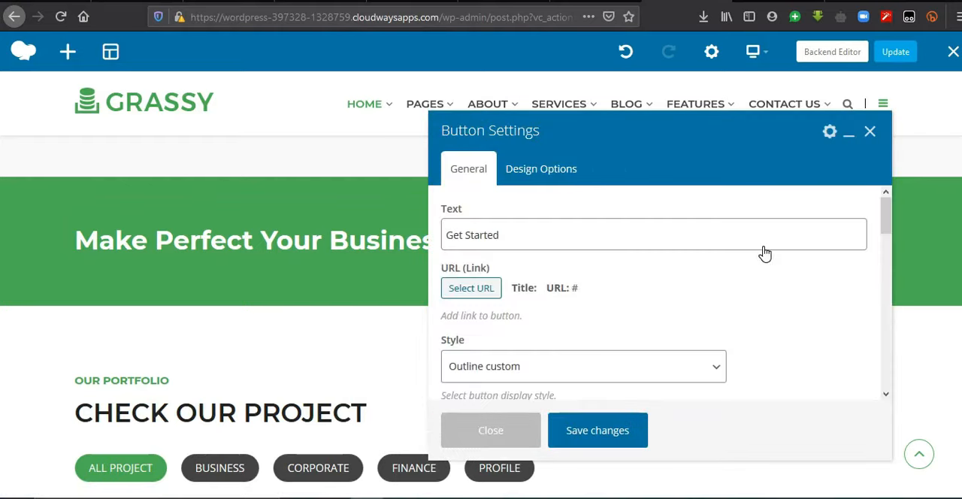
{"action": "left_click", "coordinate": [492, 234]}
{"action": "left_click_drag", "start_coordinate": [519, 241], "coordinate": [455, 242]}
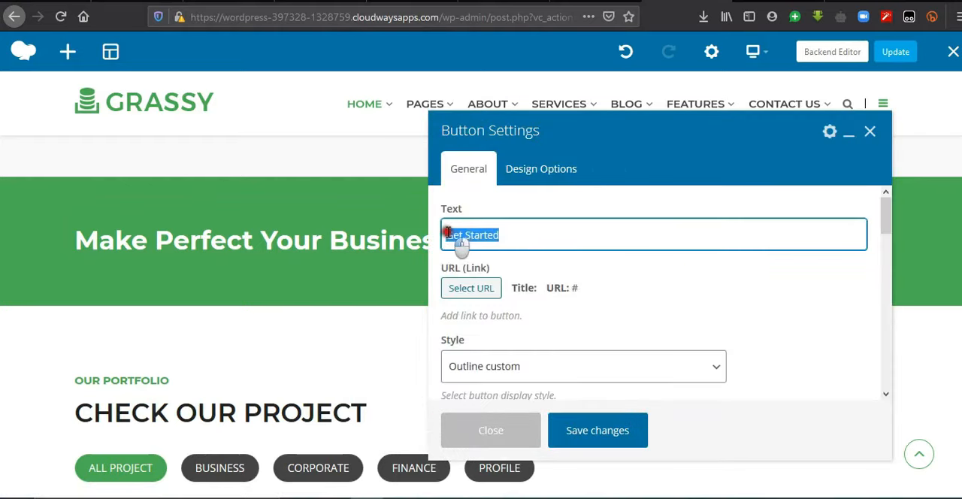
{"action": "left_click", "coordinate": [519, 234]}
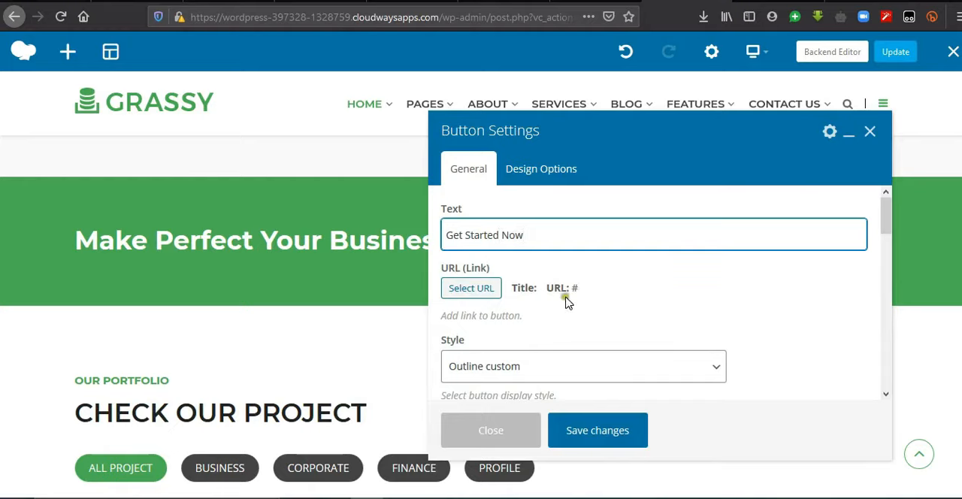
Step: Link the banner button to the existing Service Details page and save the button settings
{"action": "left_click", "coordinate": [486, 290]}
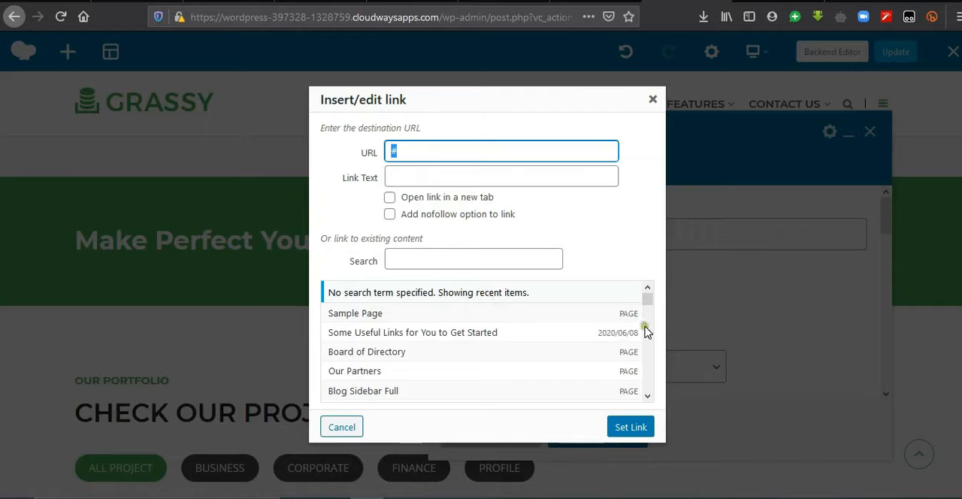
{"action": "left_click_drag", "start_coordinate": [647, 300], "coordinate": [648, 371]}
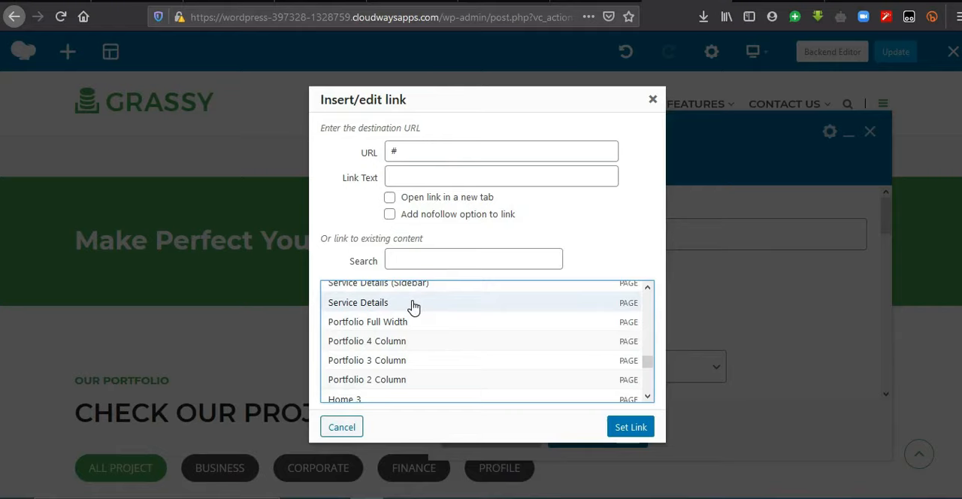
{"action": "double_click", "coordinate": [398, 151]}
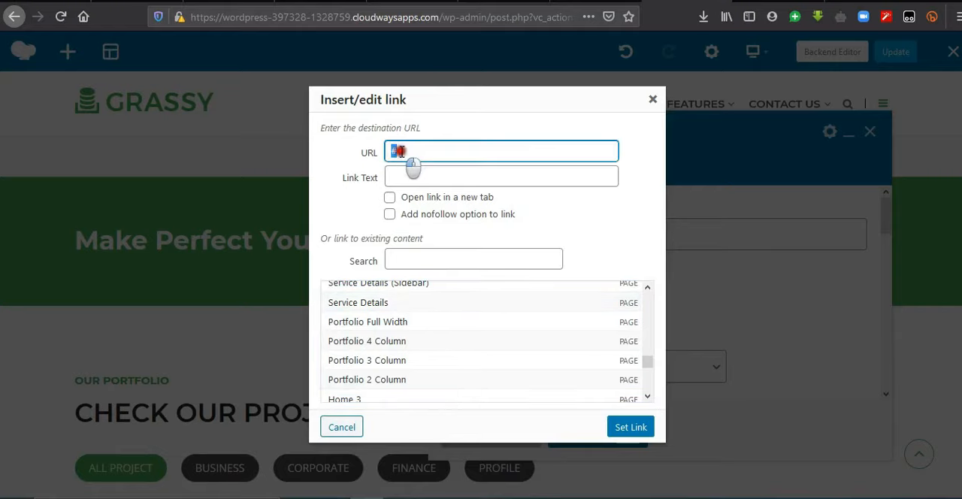
{"action": "left_click", "coordinate": [404, 151]}
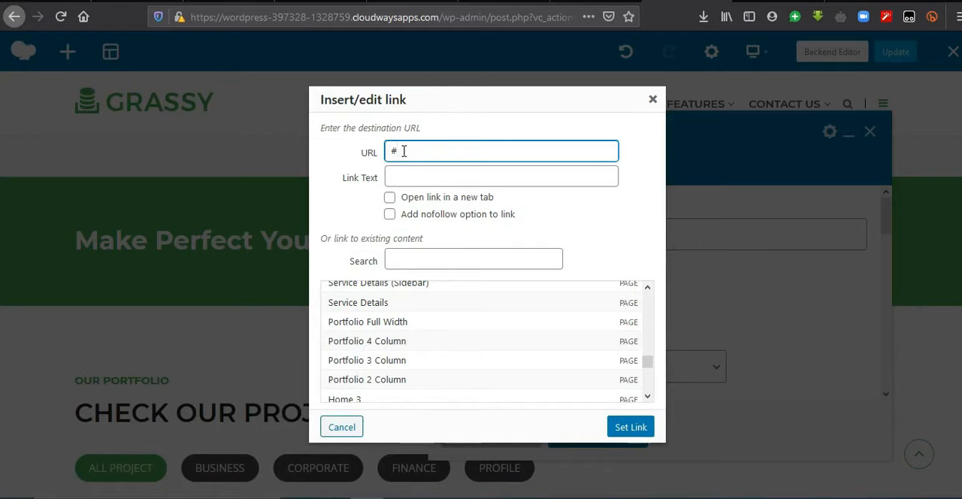
{"action": "left_click", "coordinate": [384, 303]}
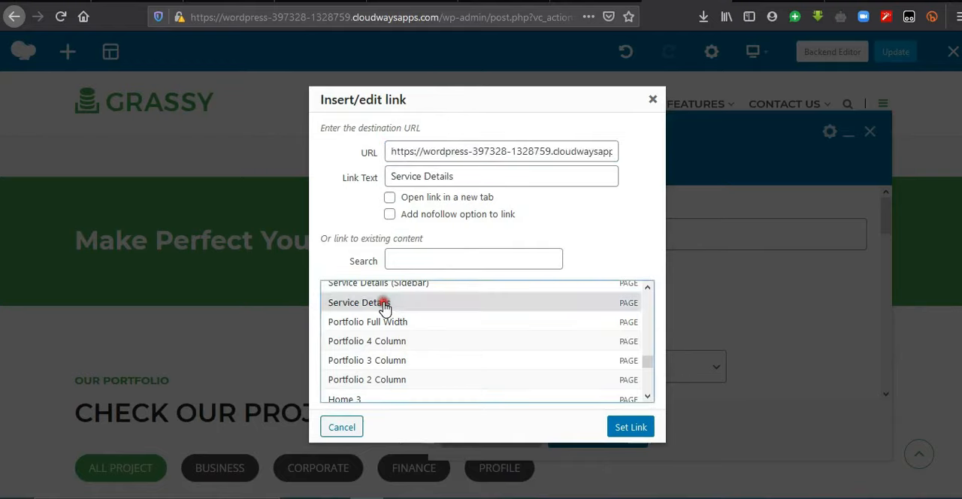
{"action": "left_click", "coordinate": [631, 427]}
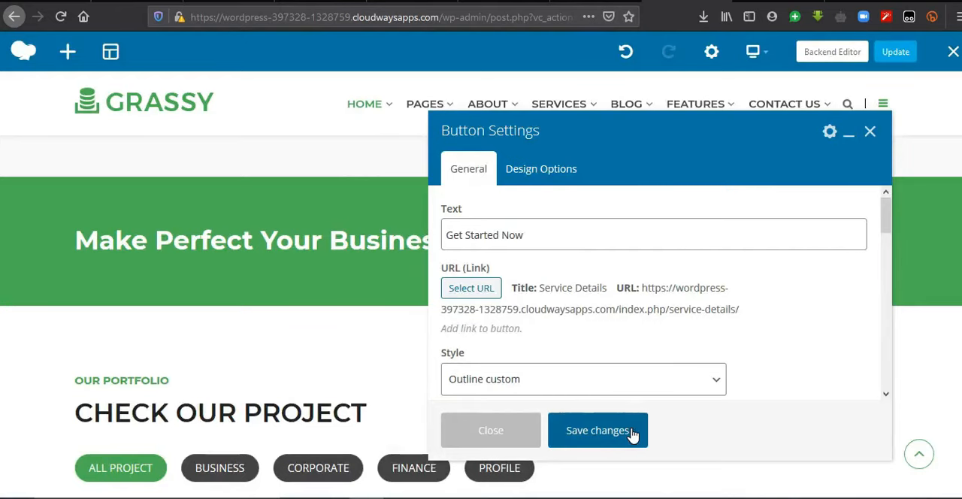
{"action": "left_click", "coordinate": [610, 431]}
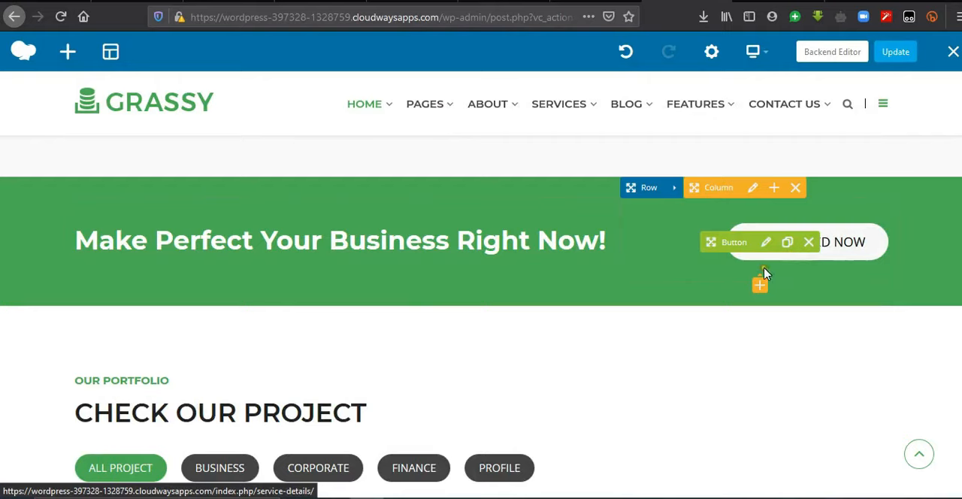
Step: Review the general settings of the Grassy Portfolio Box in the Check Our Project section and close them without saving
{"action": "scroll", "coordinate": [394, 446], "scroll_direction": "down", "scroll_amount": 3}
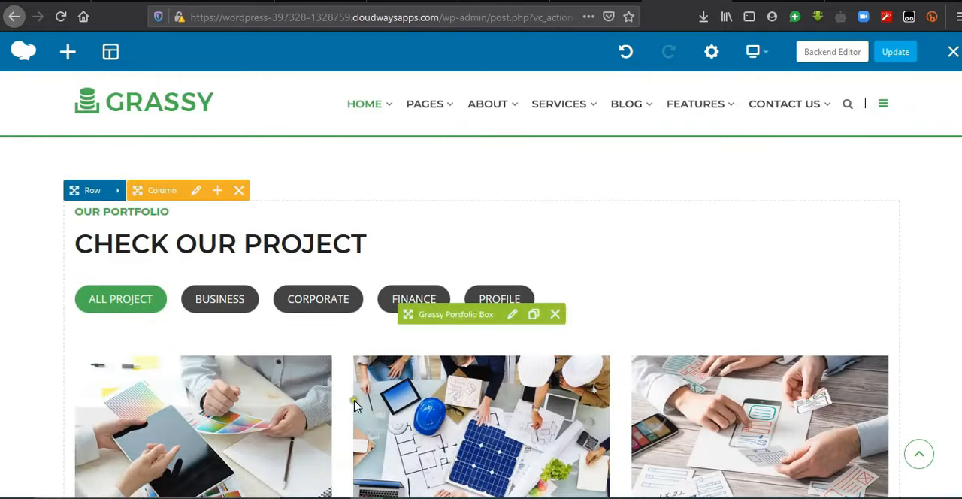
{"action": "scroll", "coordinate": [576, 280], "scroll_direction": "down", "scroll_amount": 1}
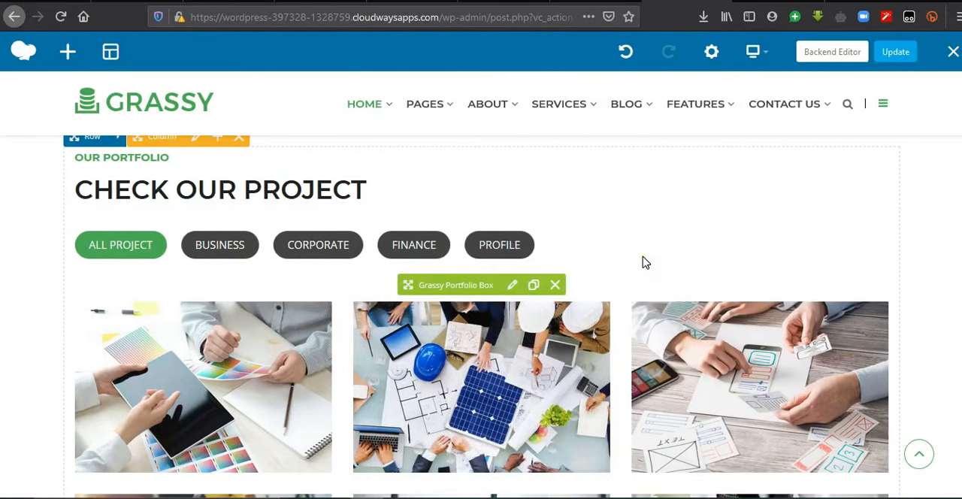
{"action": "left_click", "coordinate": [511, 286]}
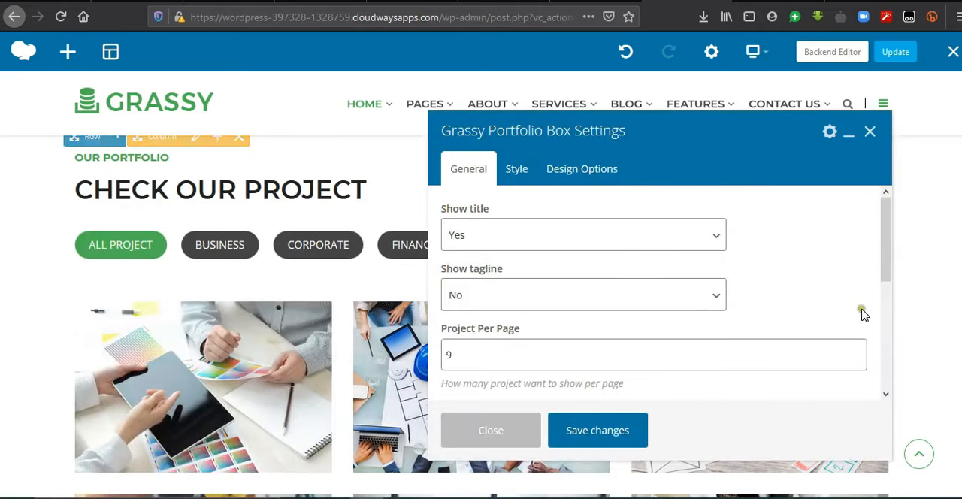
{"action": "left_click_drag", "start_coordinate": [884, 271], "coordinate": [886, 311]}
{"action": "left_click", "coordinate": [511, 294]}
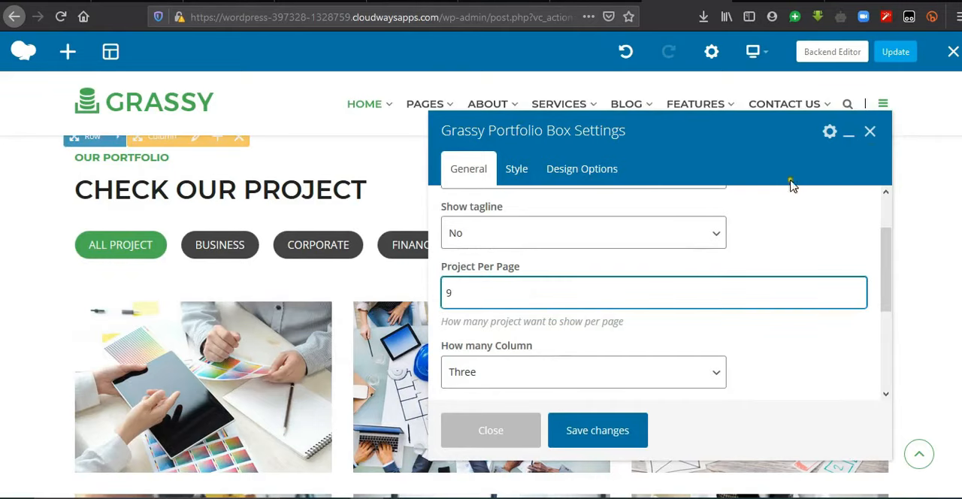
{"action": "left_click", "coordinate": [870, 132]}
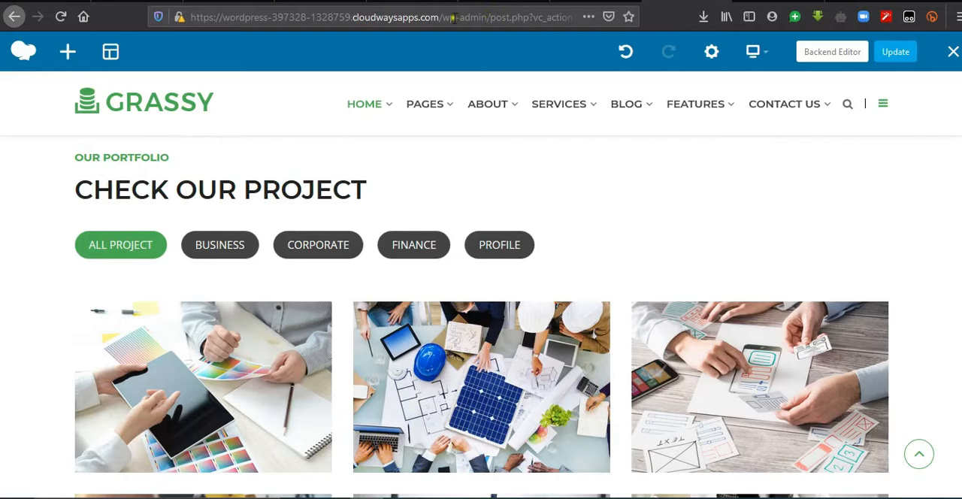
Step: Open the site's wp-admin dashboard in a new browser tab and go to the list of all portfolios
{"action": "left_click_drag", "start_coordinate": [438, 18], "coordinate": [189, 17]}
{"action": "left_click", "coordinate": [844, 1]}
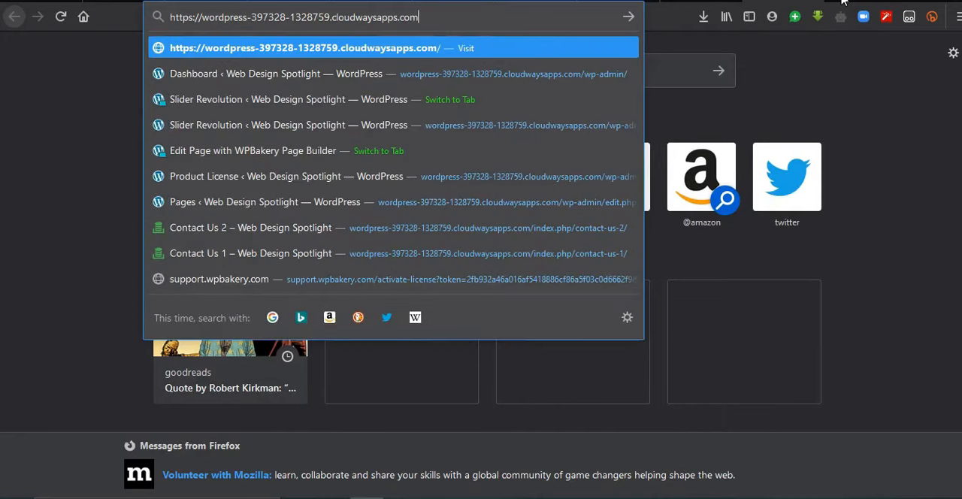
{"action": "type", "text": "/wp-admin/"}
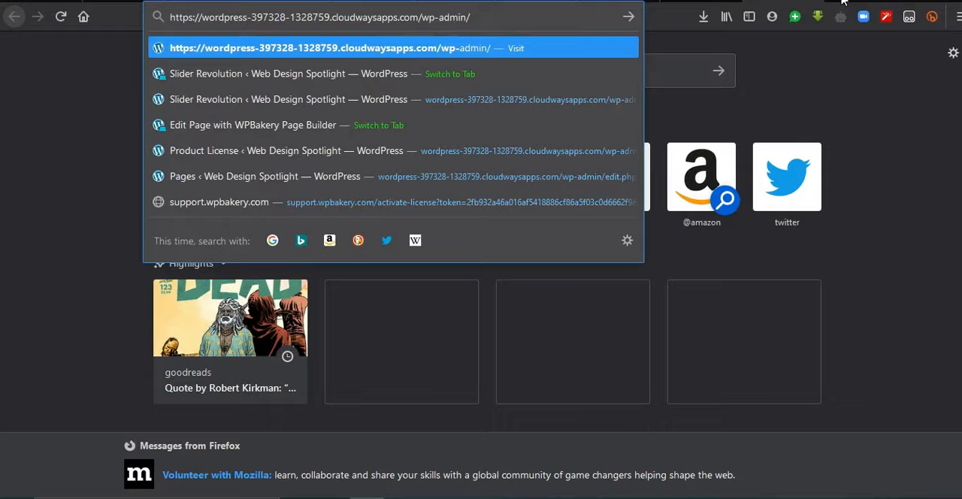
{"action": "key", "text": "Return"}
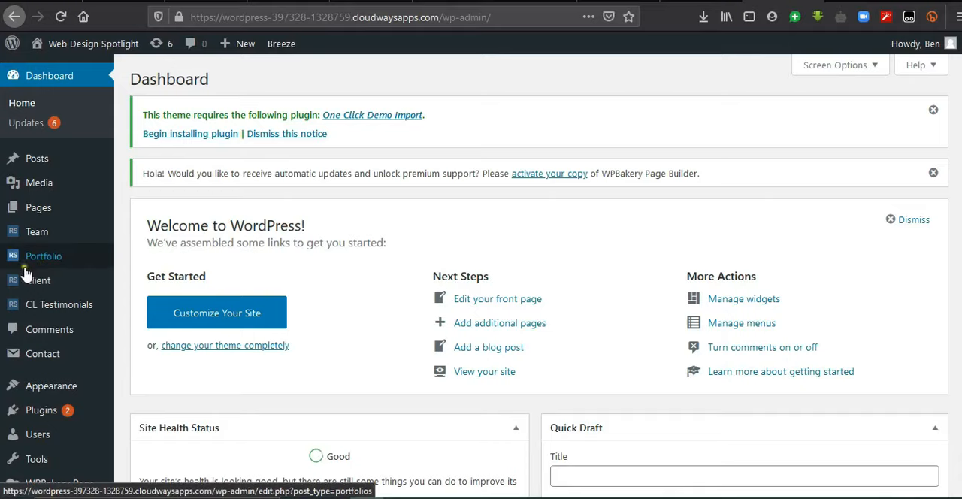
{"action": "mouse_move", "coordinate": [24, 265]}
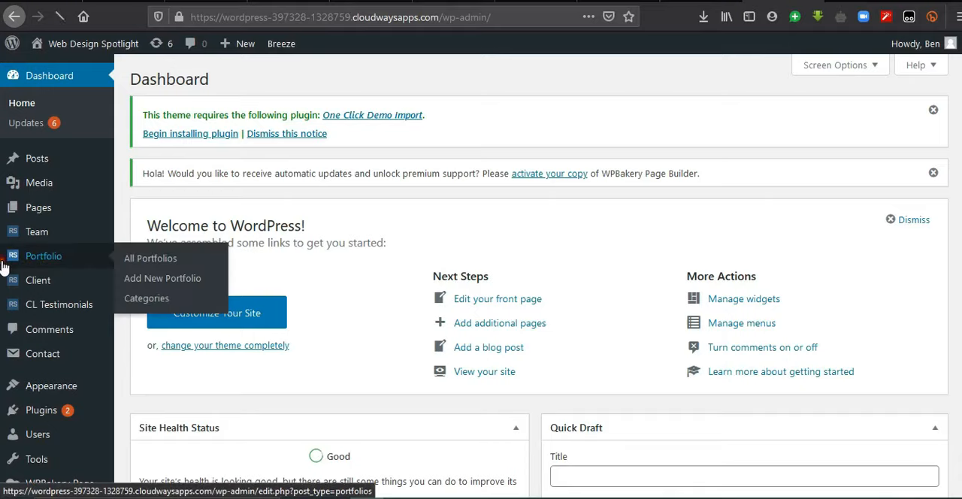
{"action": "left_click", "coordinate": [4, 265]}
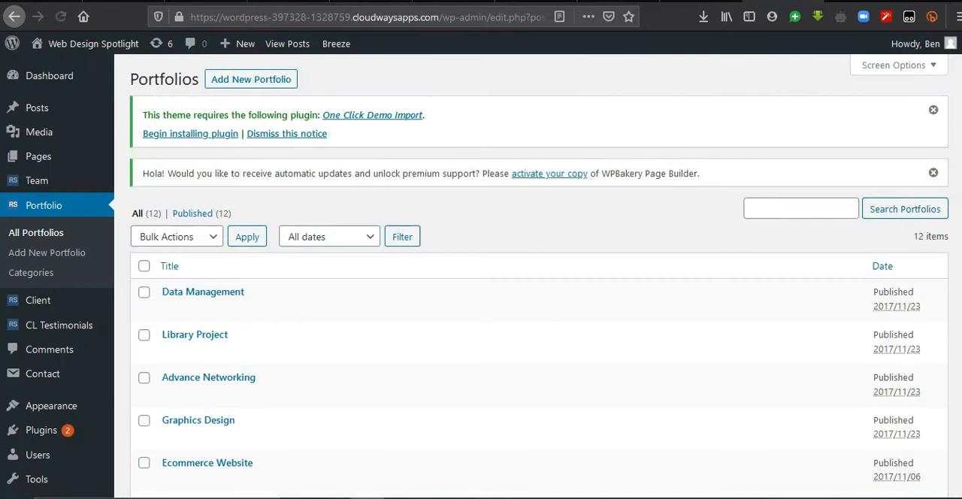
Step: Compare the portfolio entries in the admin list with the projects displayed in the home page's portfolio section
{"action": "scroll", "coordinate": [224, 432], "scroll_direction": "down", "scroll_amount": 3}
{"action": "scroll", "coordinate": [223, 432], "scroll_direction": "up", "scroll_amount": 2}
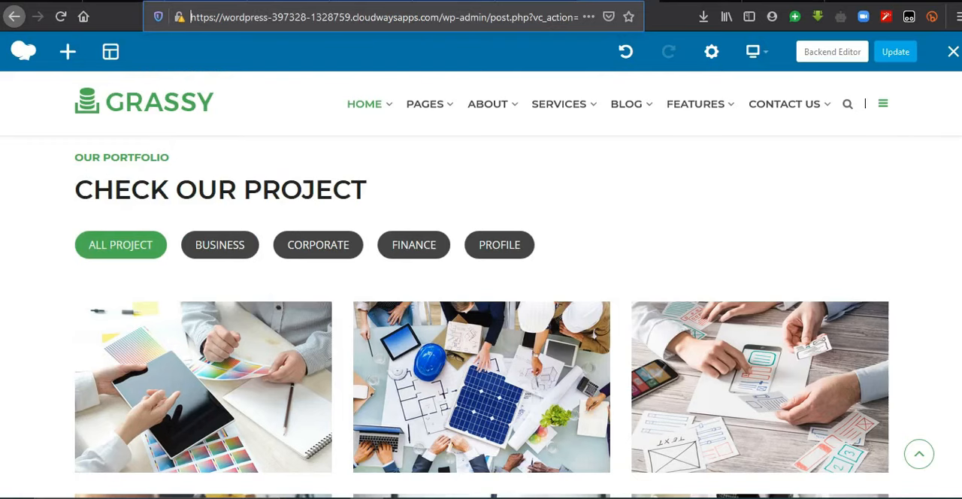
{"action": "scroll", "coordinate": [527, 324], "scroll_direction": "down", "scroll_amount": 2}
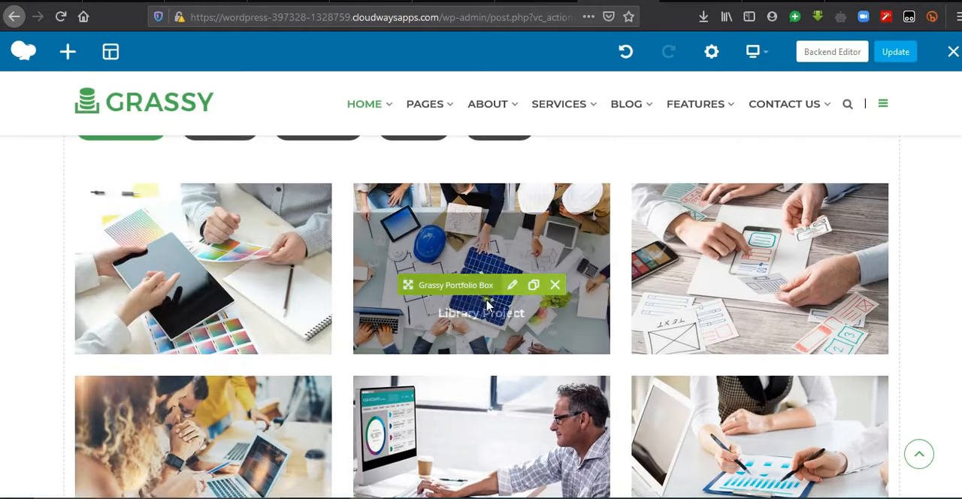
{"action": "left_click", "coordinate": [775, 1]}
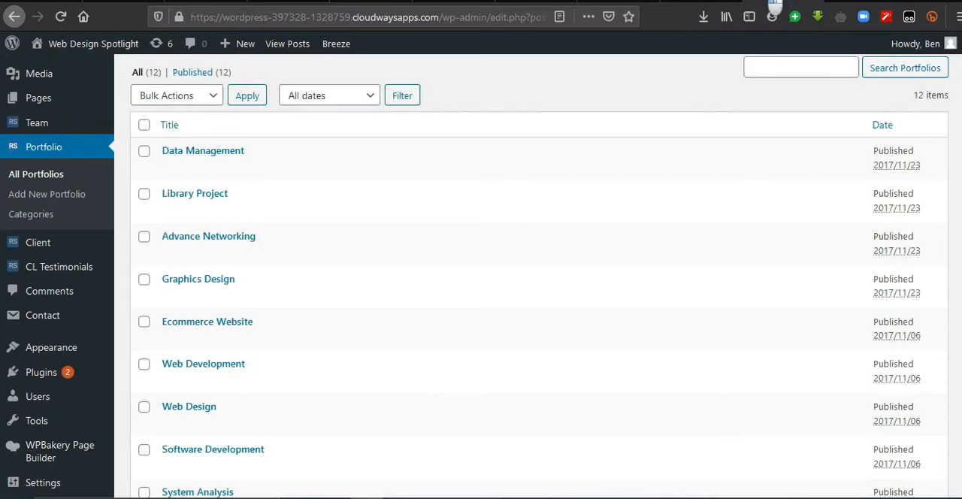
{"action": "scroll", "coordinate": [517, 175], "scroll_direction": "up", "scroll_amount": 2}
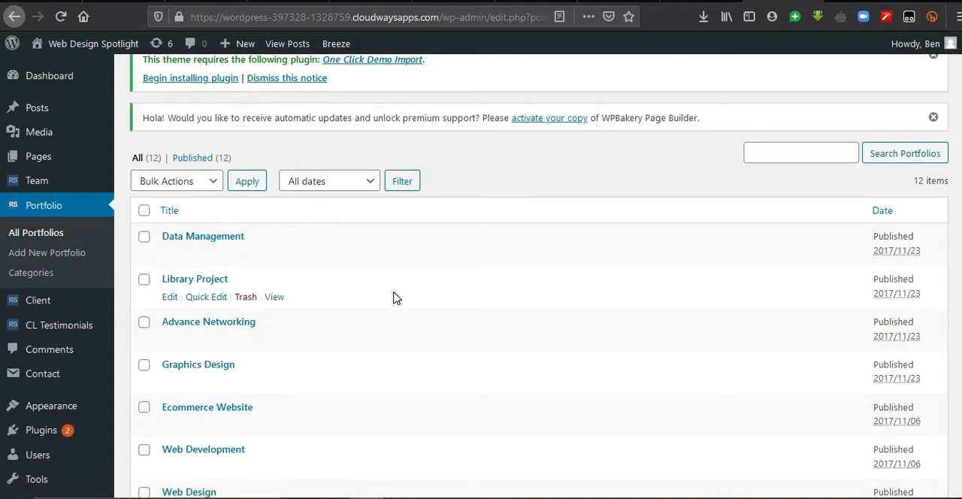
{"action": "left_click", "coordinate": [144, 212]}
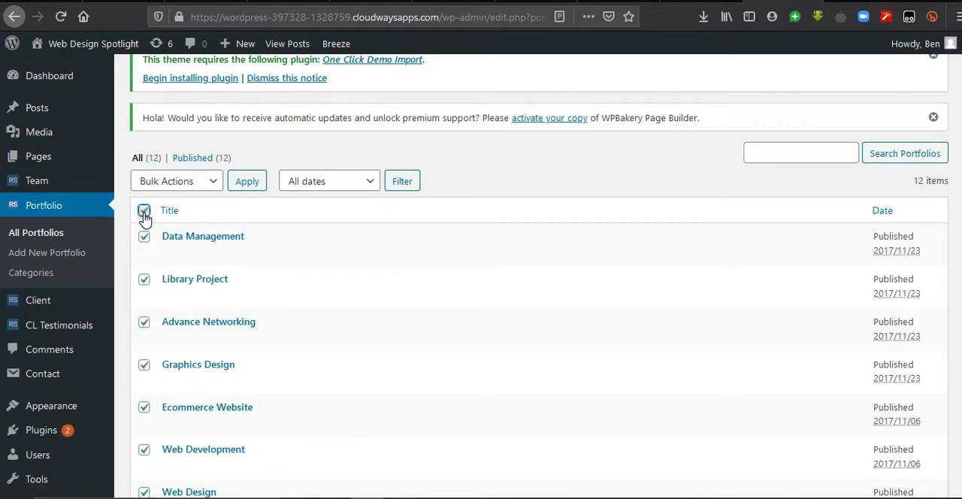
{"action": "left_click", "coordinate": [144, 212]}
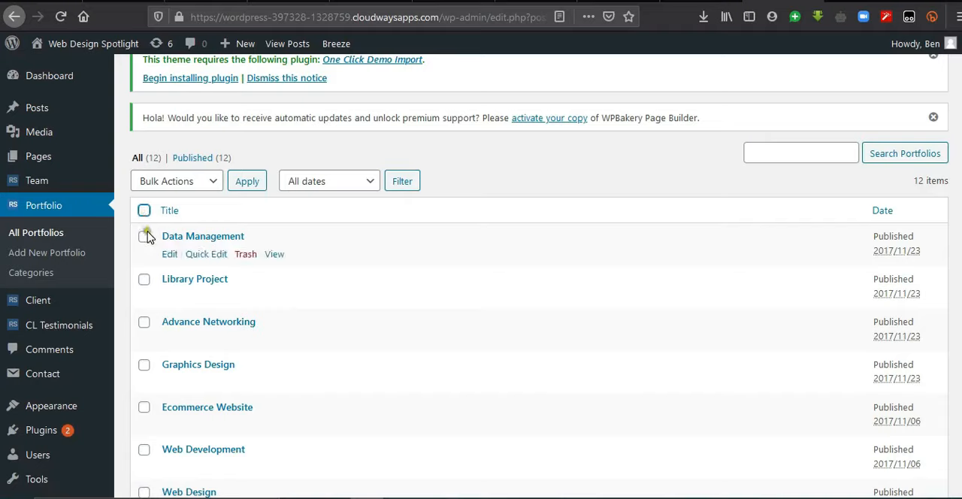
{"action": "left_click", "coordinate": [144, 237]}
{"action": "left_click", "coordinate": [144, 280]}
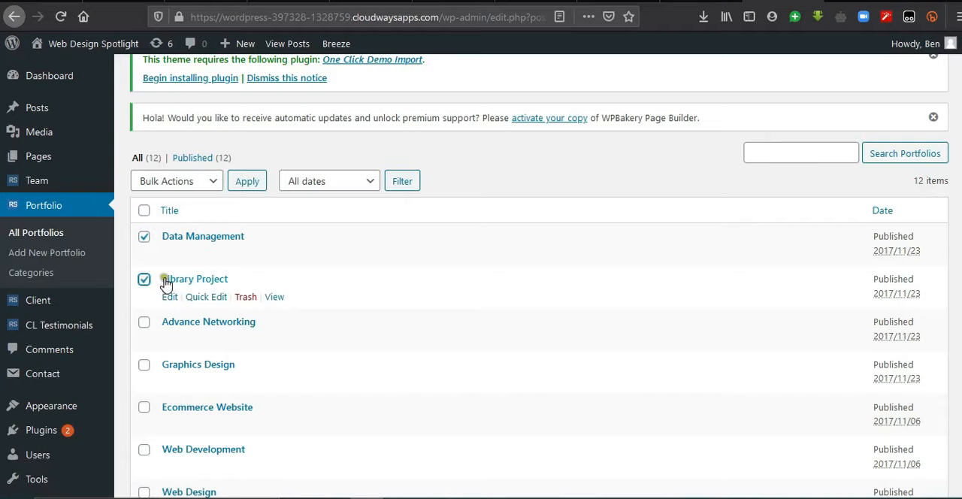
{"action": "left_click", "coordinate": [143, 211]}
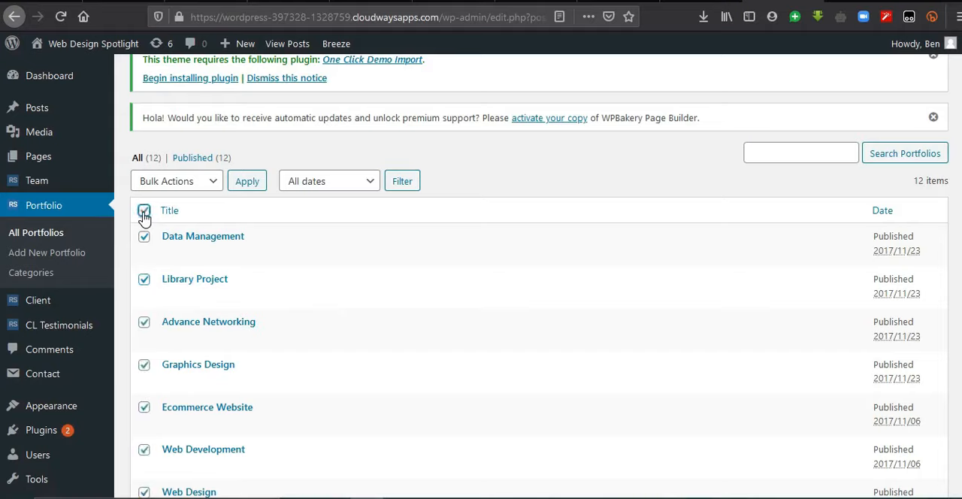
{"action": "left_click", "coordinate": [187, 188]}
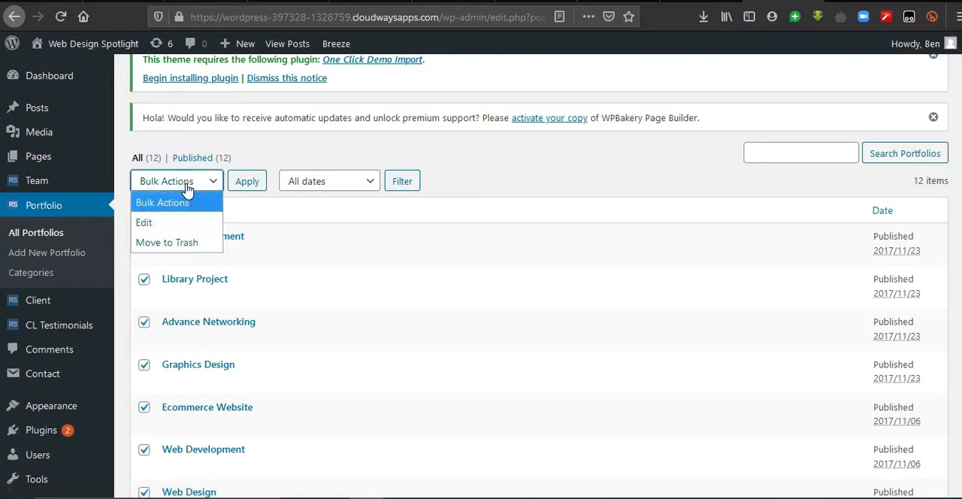
{"action": "left_click", "coordinate": [183, 245]}
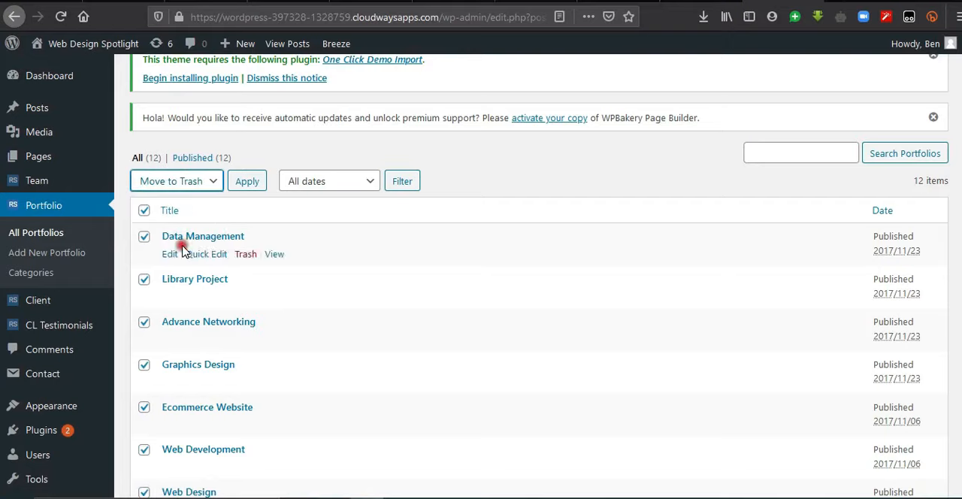
{"action": "left_click", "coordinate": [252, 185]}
{"action": "left_click", "coordinate": [144, 211]}
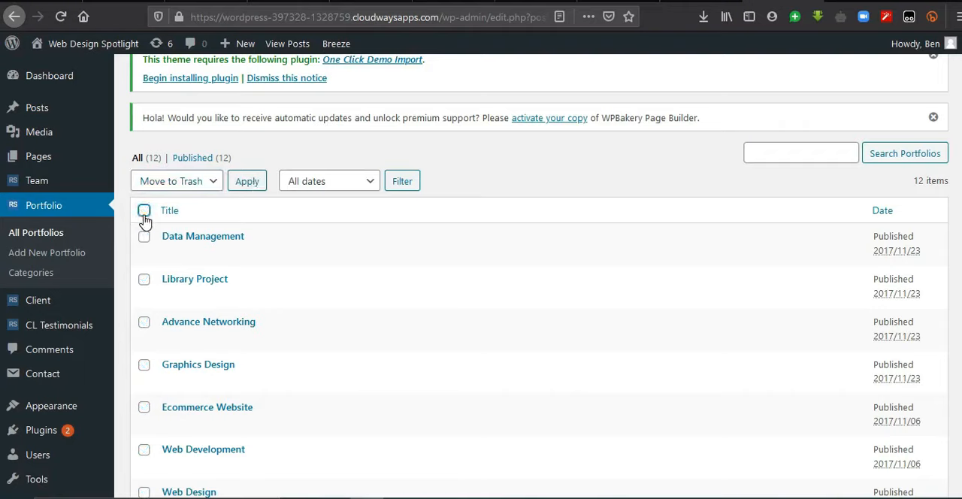
Step: Open the Data Management portfolio for editing and replace its body text with "kdk new content"
{"action": "mouse_move", "coordinate": [210, 242]}
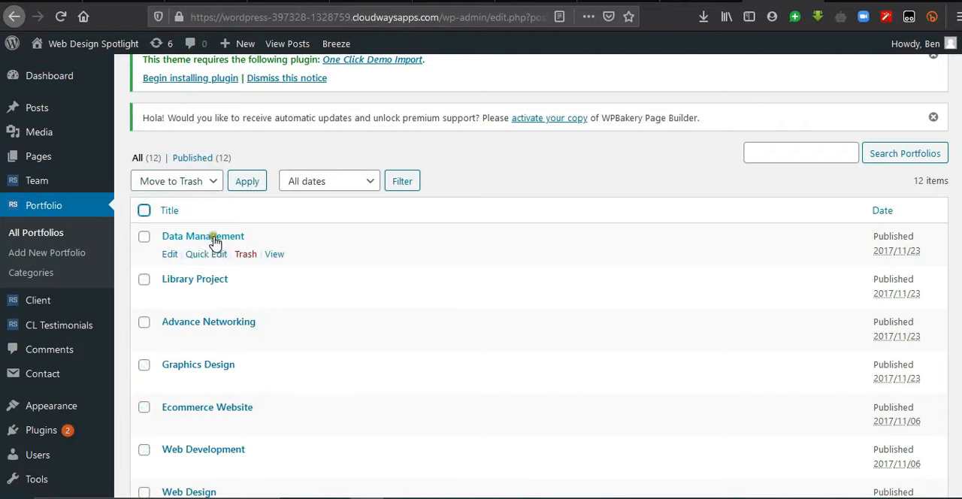
{"action": "left_click", "coordinate": [168, 256]}
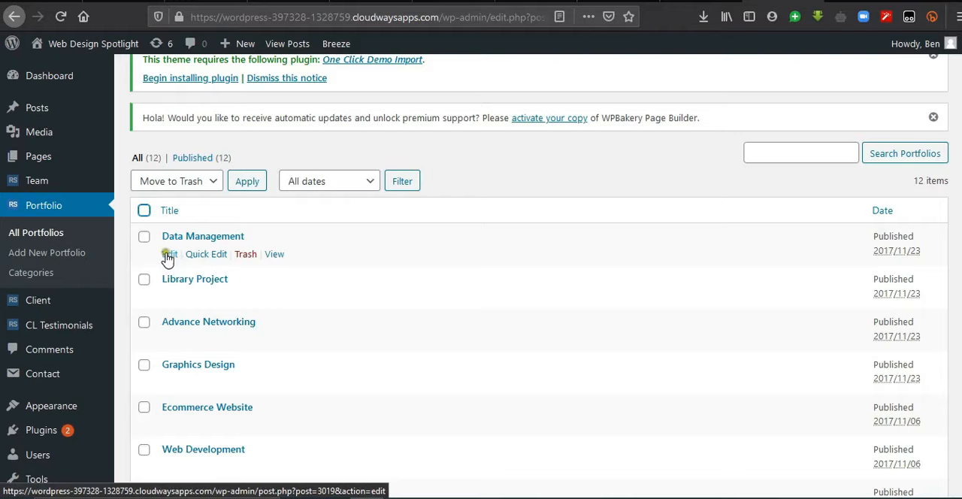
{"action": "left_click", "coordinate": [170, 254]}
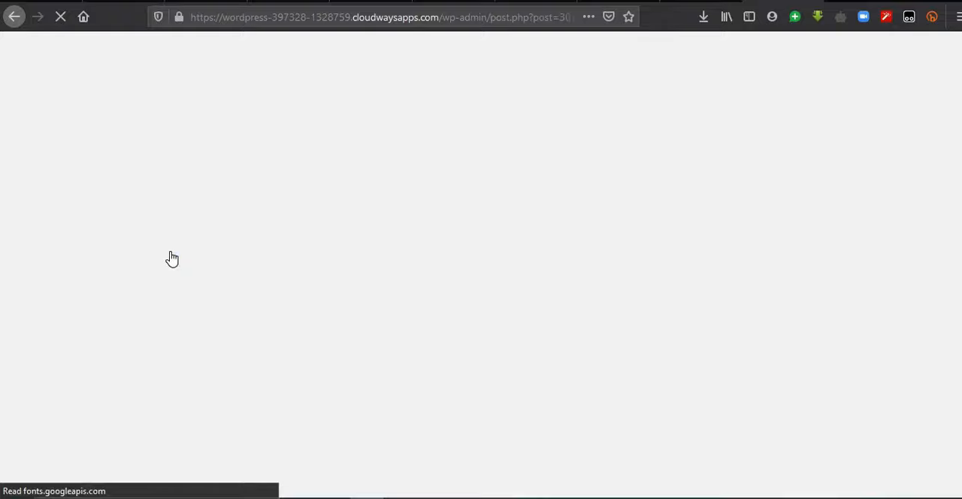
{"action": "left_click", "coordinate": [321, 220]}
{"action": "left_click_drag", "start_coordinate": [321, 219], "coordinate": [140, 219]}
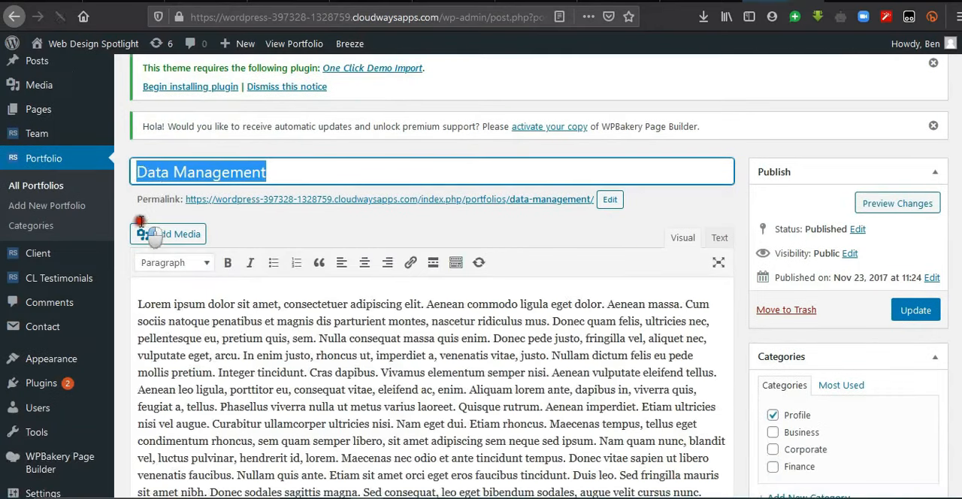
{"action": "left_click", "coordinate": [454, 393]}
{"action": "double_click", "coordinate": [454, 392]}
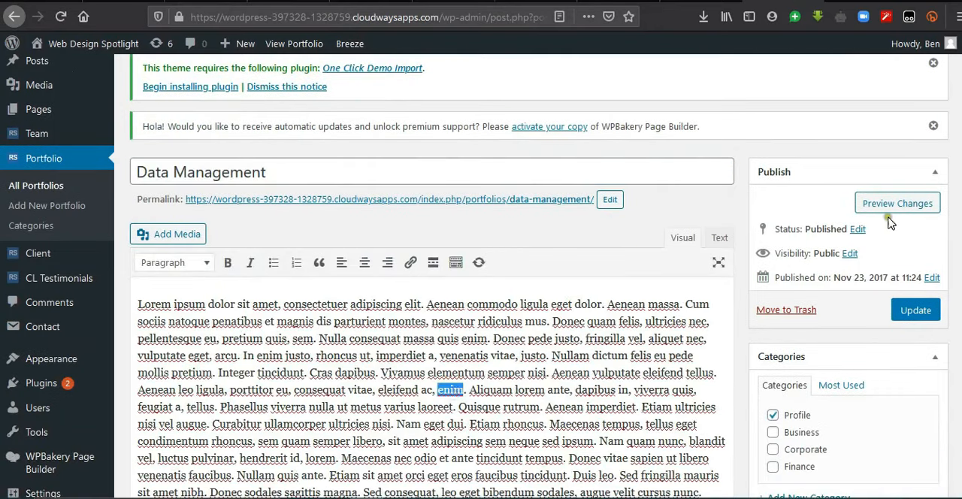
{"action": "key", "text": "ctrl+a"}
{"action": "type", "text": "kdk"}
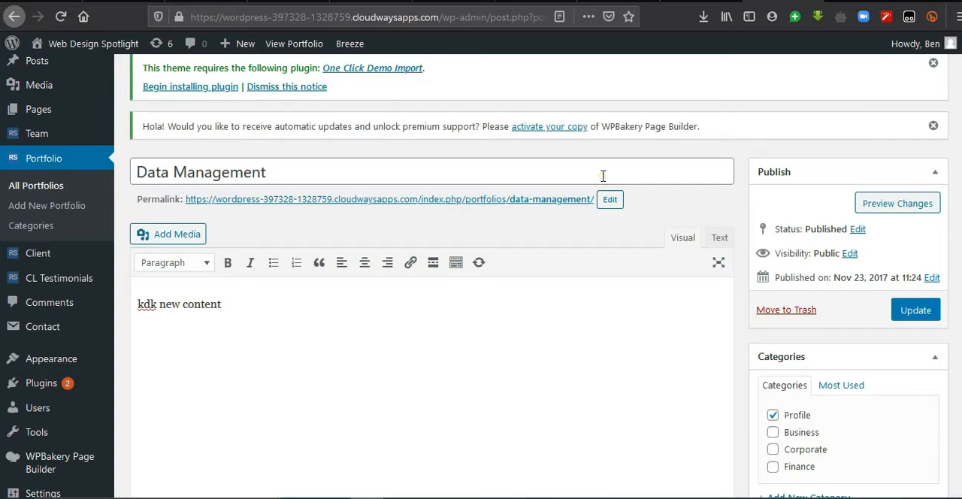
{"action": "left_click", "coordinate": [247, 309]}
Step: Review the portfolio's category options, new category form, Portfolio Info fields and featured image
{"action": "scroll", "coordinate": [594, 293], "scroll_direction": "down", "scroll_amount": 4}
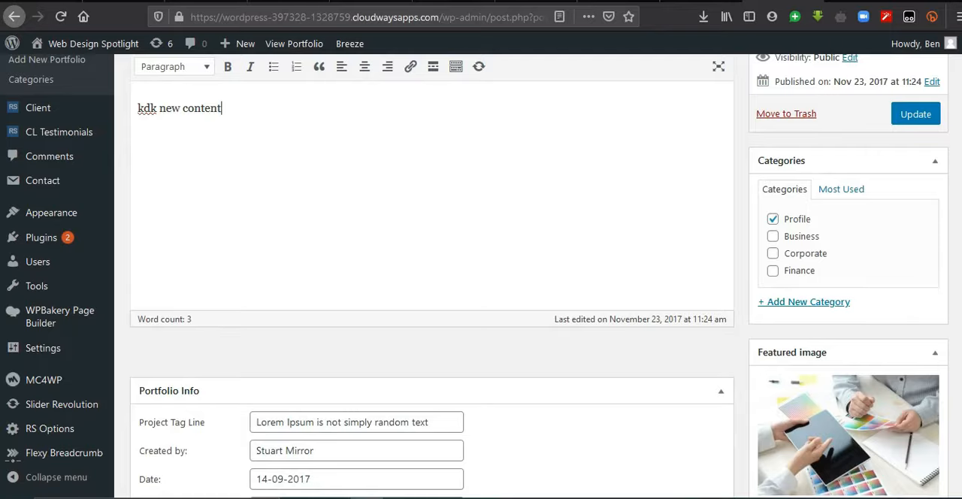
{"action": "scroll", "coordinate": [481, 277], "scroll_direction": "up", "scroll_amount": 2}
{"action": "scroll", "coordinate": [482, 277], "scroll_direction": "down", "scroll_amount": 1}
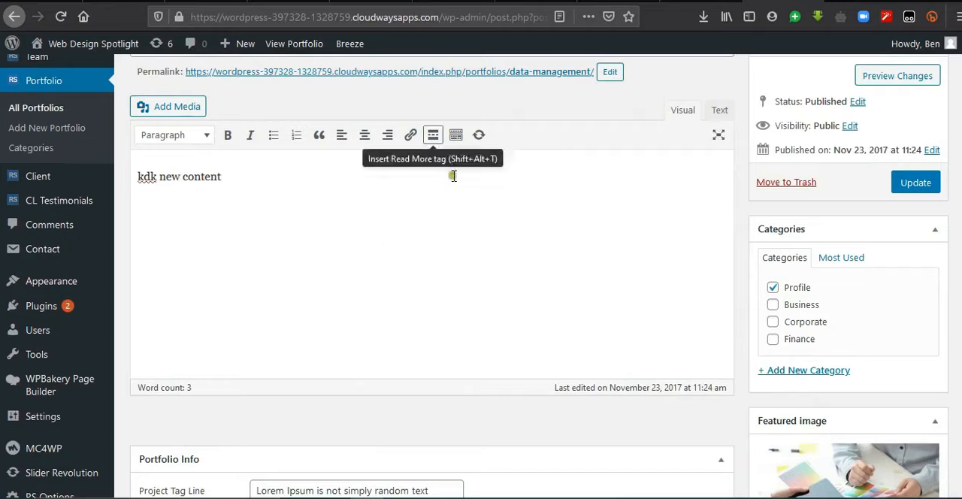
{"action": "left_click", "coordinate": [770, 371]}
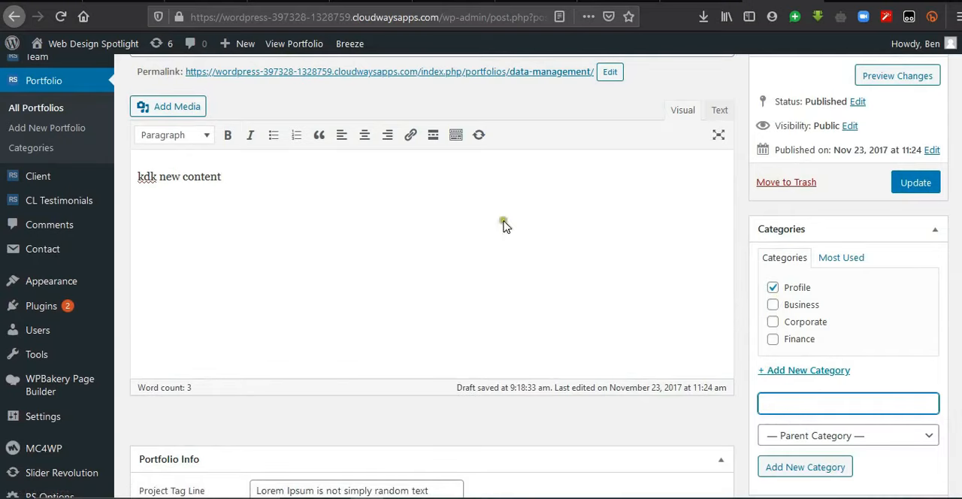
{"action": "scroll", "coordinate": [432, 278], "scroll_direction": "down", "scroll_amount": 4}
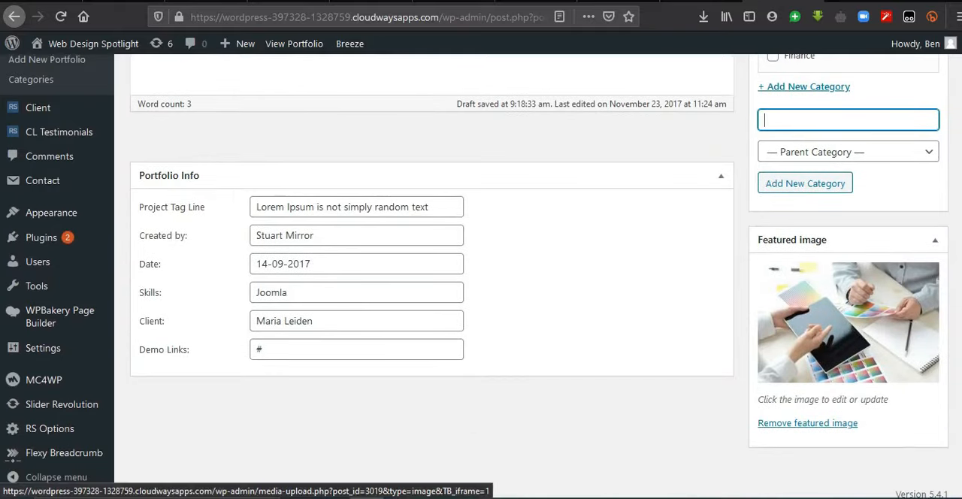
{"action": "scroll", "coordinate": [831, 303], "scroll_direction": "up", "scroll_amount": 7}
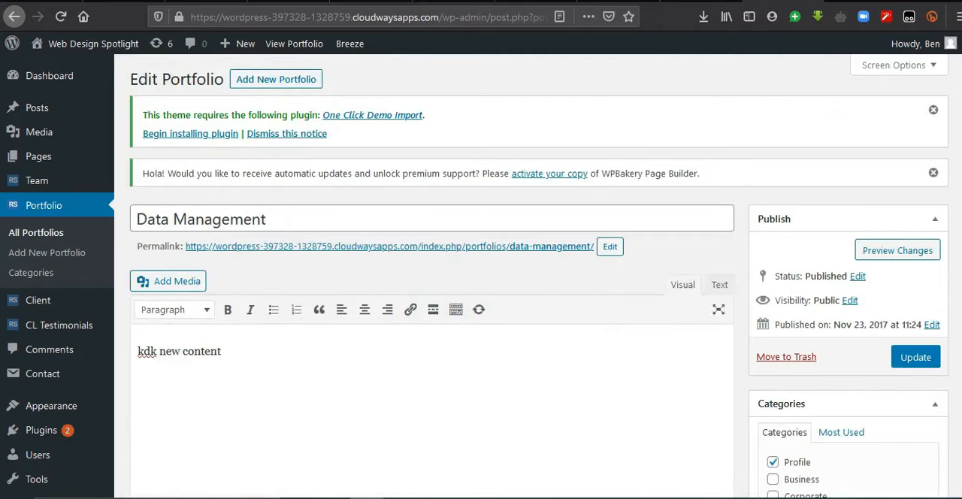
Step: Return to the list of all portfolios and move every demo portfolio to the trash in bulk
{"action": "left_click", "coordinate": [37, 236]}
{"action": "left_click", "coordinate": [577, 232]}
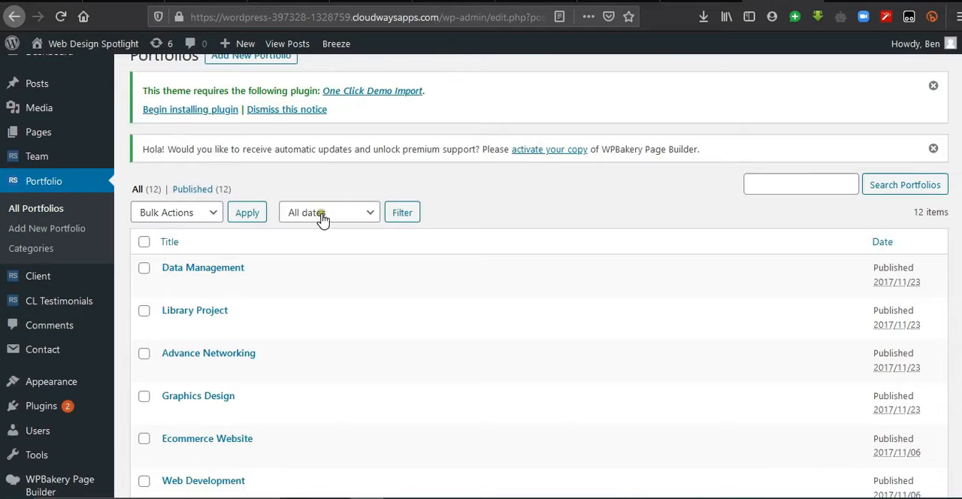
{"action": "left_click", "coordinate": [144, 242]}
{"action": "left_click", "coordinate": [211, 215]}
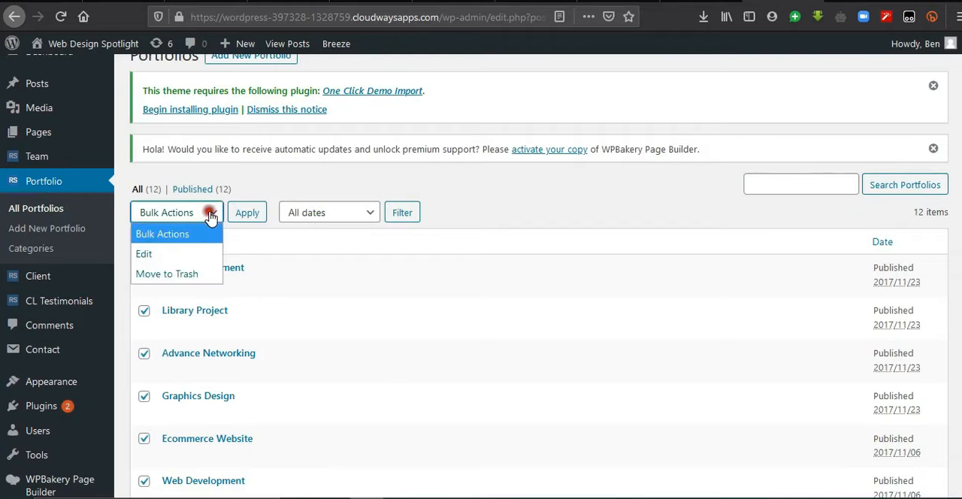
{"action": "left_click", "coordinate": [189, 274]}
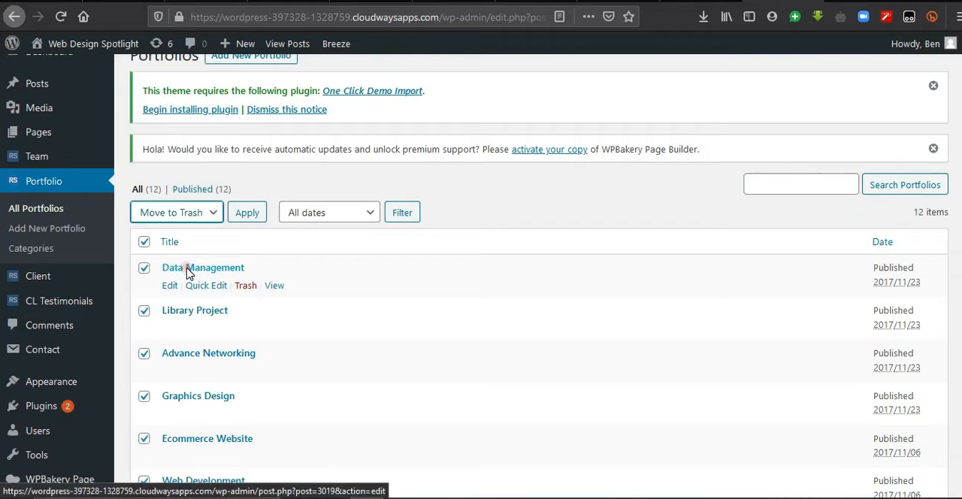
{"action": "left_click", "coordinate": [248, 213]}
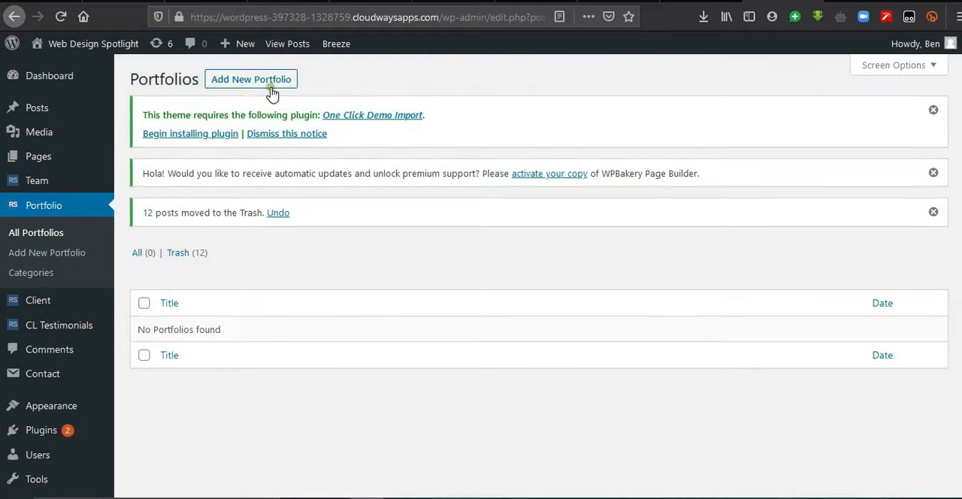
Step: Create a new portfolio entry titled "Blue Whale Limited"
{"action": "left_click", "coordinate": [272, 87]}
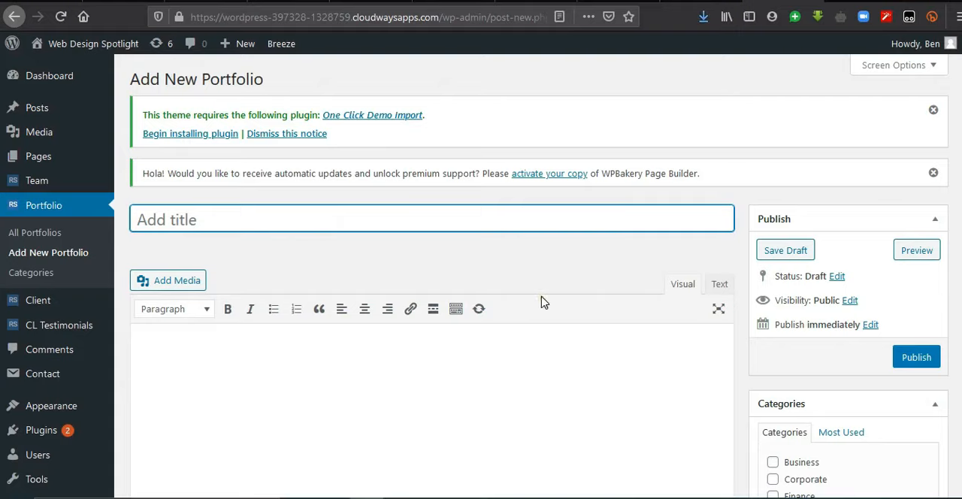
{"action": "left_click", "coordinate": [232, 219]}
{"action": "type", "text": "Blue Whale Limited"}
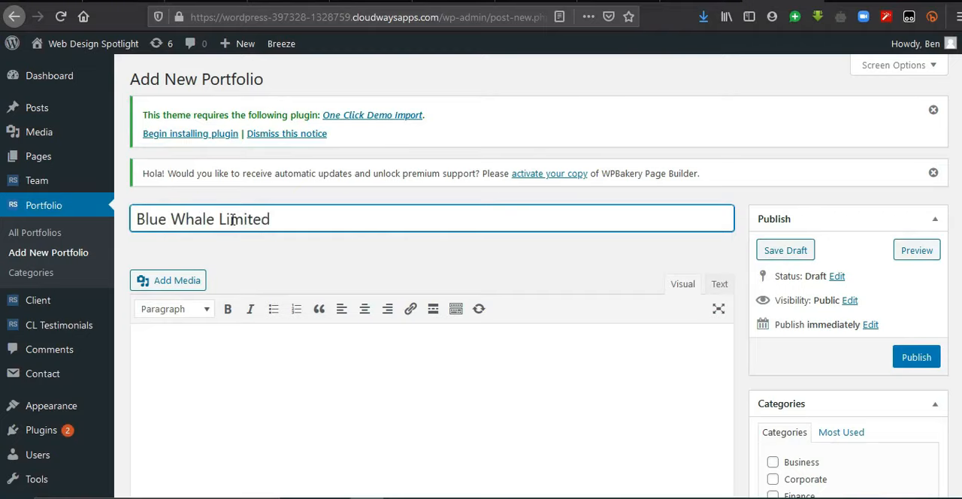
Step: Start adding a new portfolio category and enter "Website Design" as its name
{"action": "scroll", "coordinate": [232, 219], "scroll_direction": "down", "scroll_amount": 5}
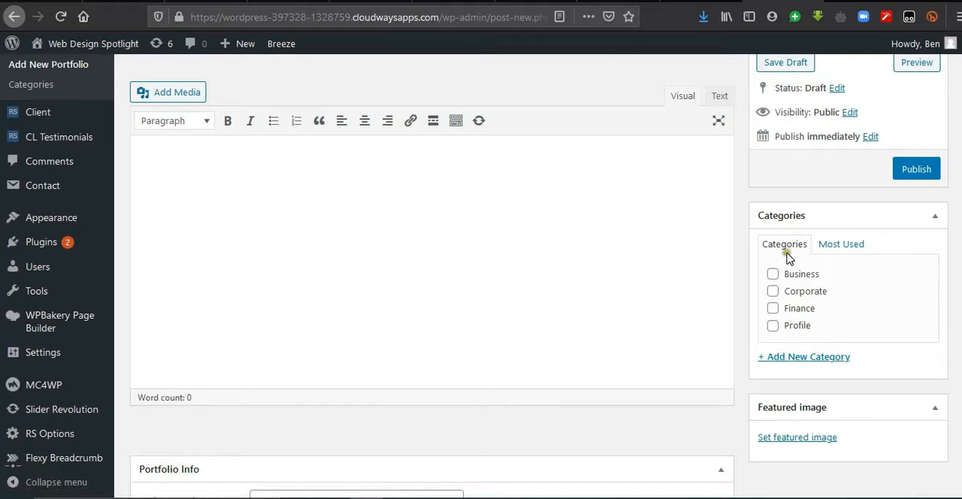
{"action": "left_click", "coordinate": [783, 358]}
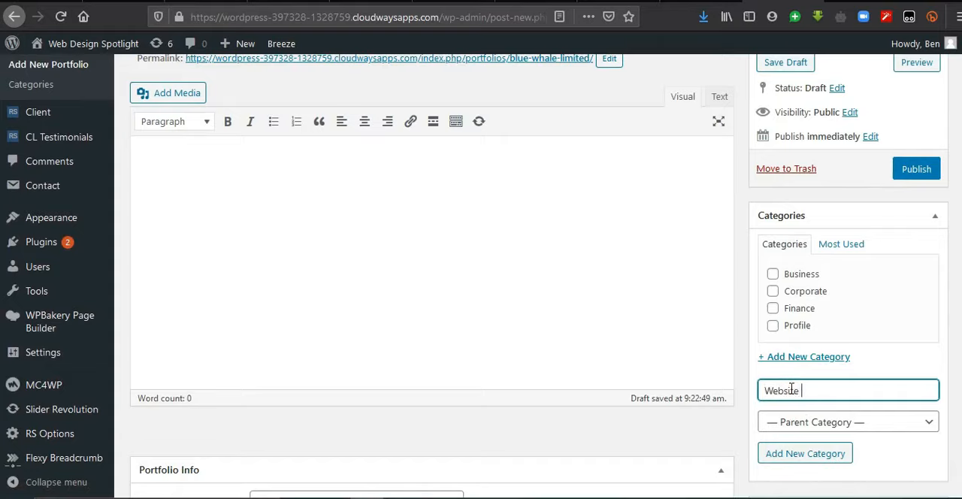
{"action": "type", "text": "Website Design"}
Step: Upload a website device mockup image from the computer as the new portfolio's featured image
{"action": "scroll", "coordinate": [791, 390], "scroll_direction": "down", "scroll_amount": 2}
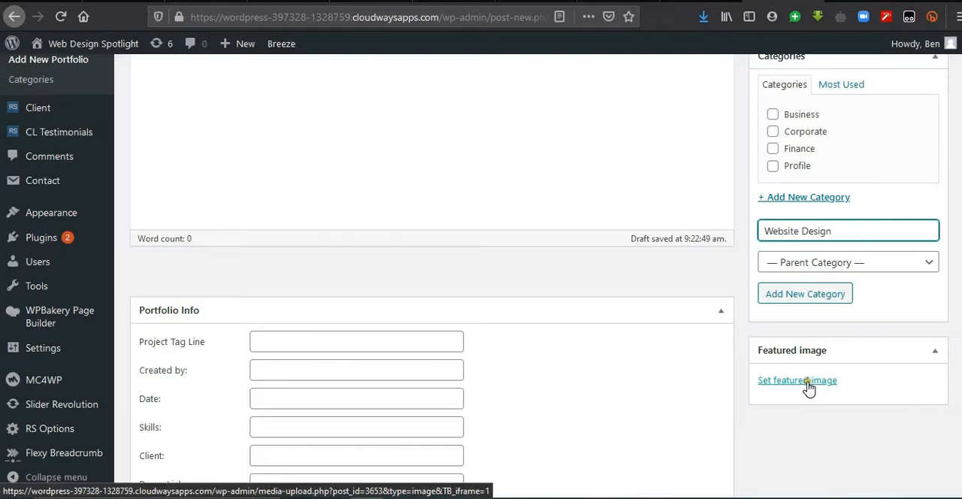
{"action": "left_click", "coordinate": [808, 385]}
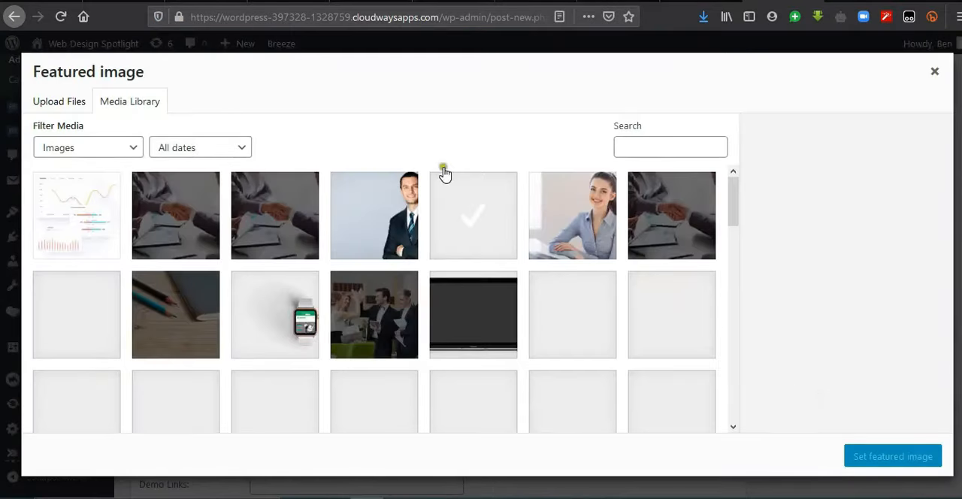
{"action": "left_click", "coordinate": [76, 108]}
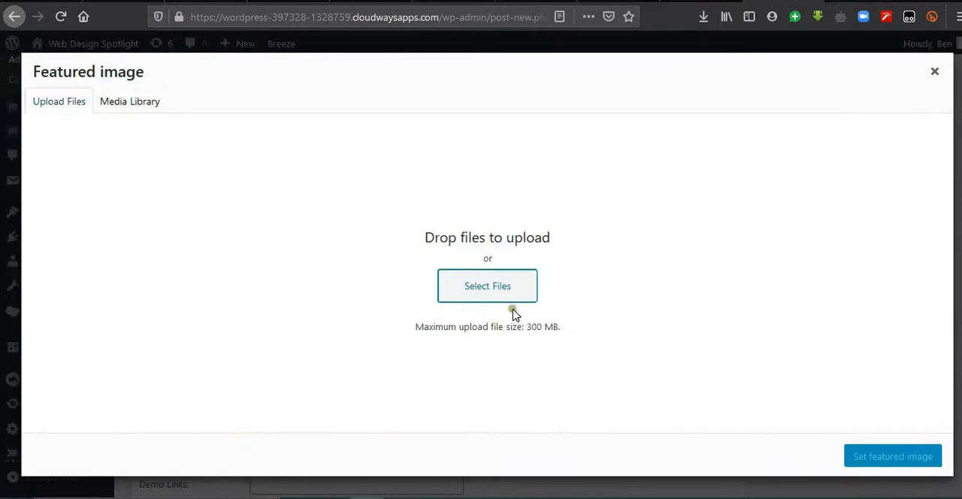
{"action": "left_click", "coordinate": [496, 296]}
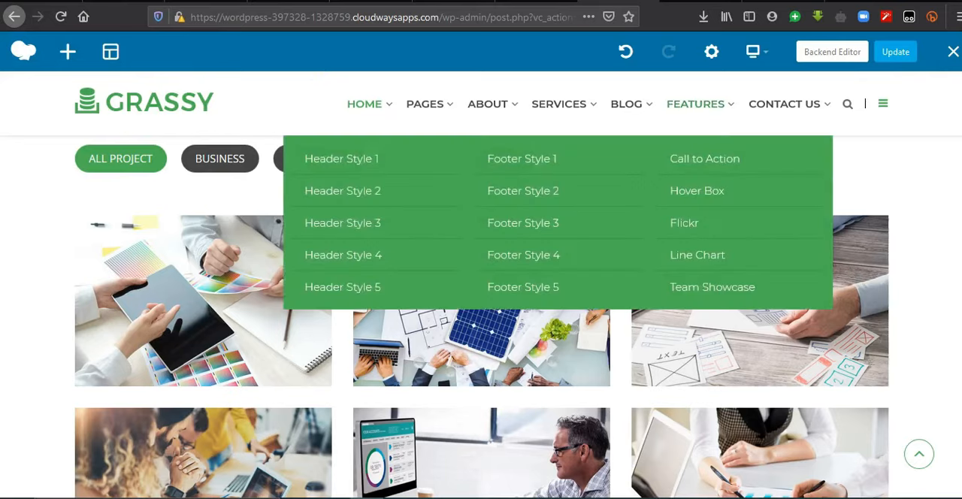
Step: Update the home page in the frontend editor and open the live site to check its portfolio section
{"action": "left_click", "coordinate": [893, 59]}
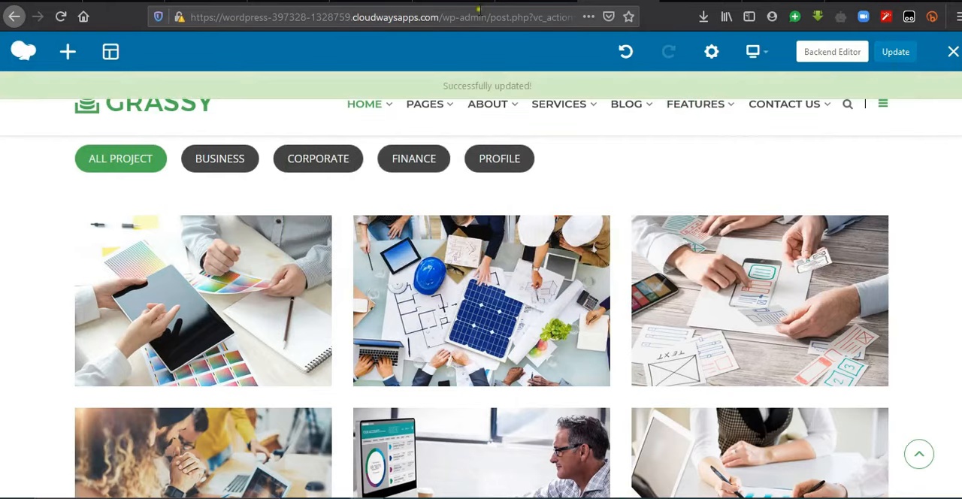
{"action": "left_click_drag", "start_coordinate": [441, 28], "coordinate": [579, 21]}
{"action": "key", "text": "BackSpace"}
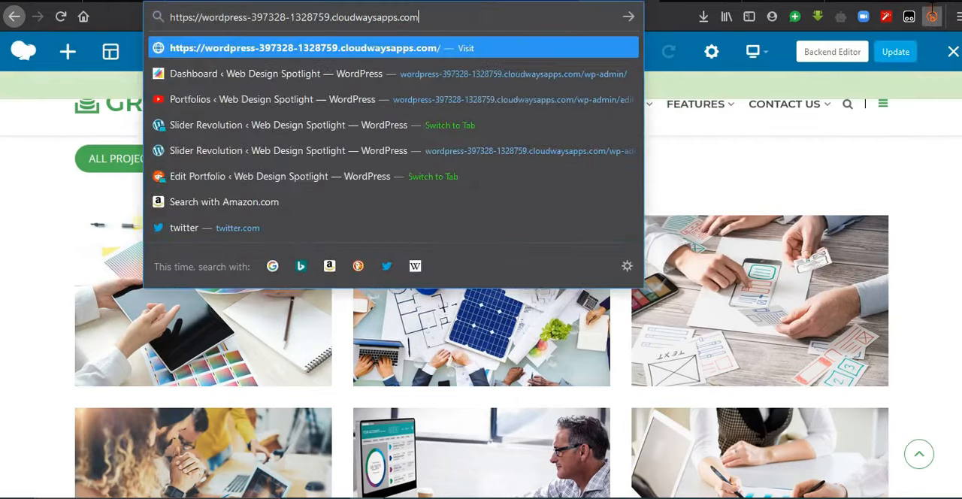
{"action": "key", "text": "Return"}
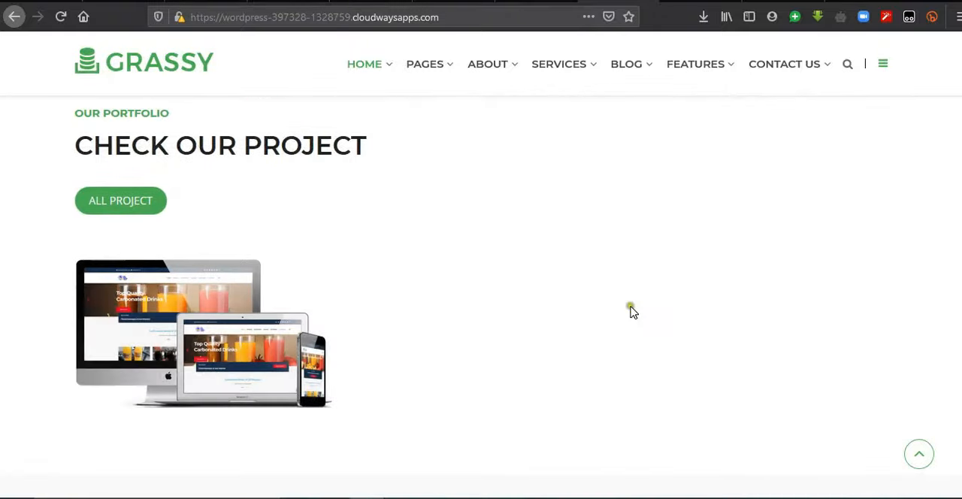
{"action": "mouse_move", "coordinate": [188, 367]}
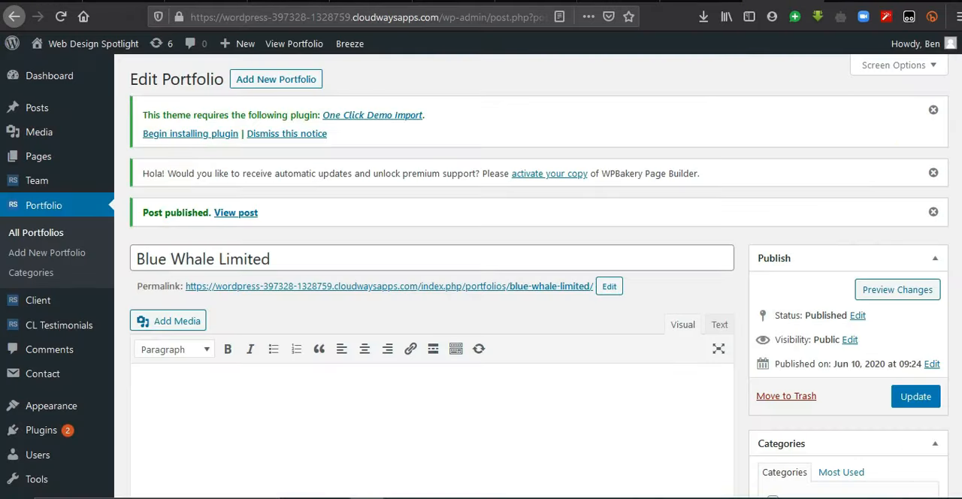
Step: Create a new portfolio entry titled "Melvina Lodge" and add a "Website Design" category to it
{"action": "left_click", "coordinate": [297, 83]}
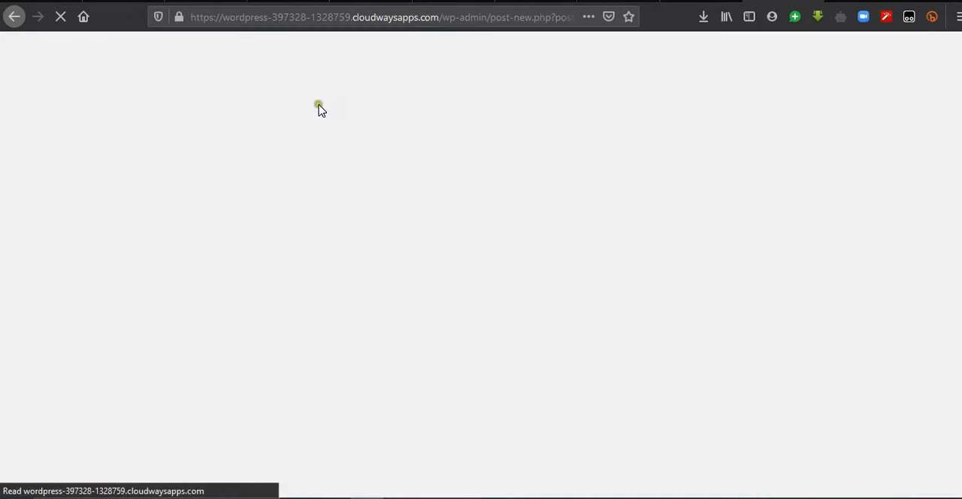
{"action": "left_click", "coordinate": [487, 211]}
{"action": "type", "text": "Melvina Lod"}
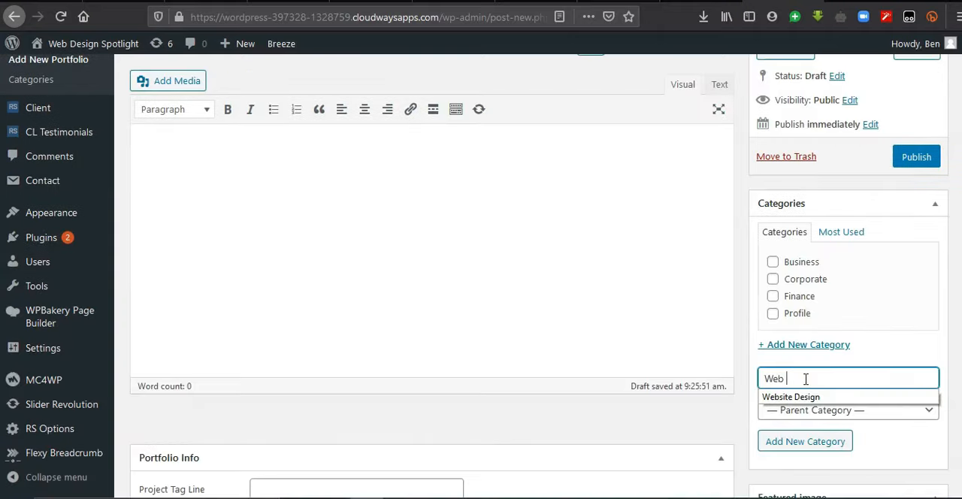
{"action": "key", "text": "Down"}
{"action": "key", "text": "Return"}
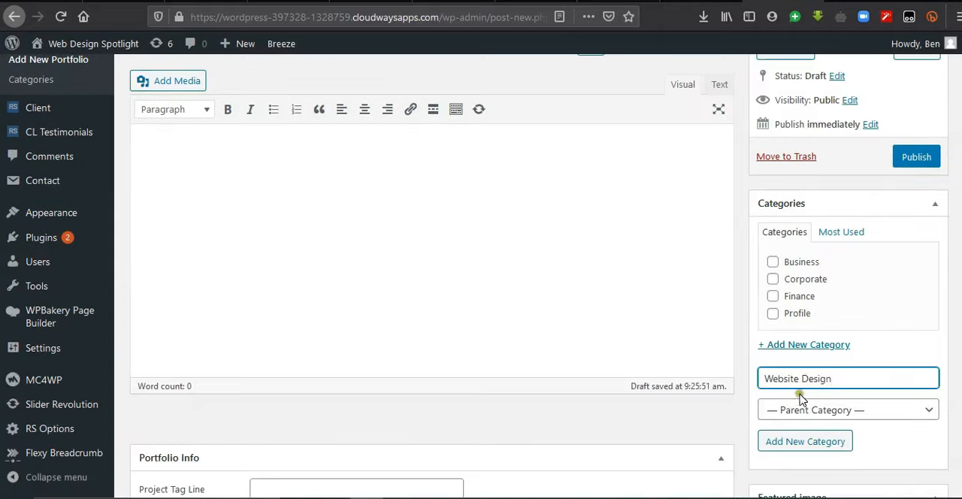
{"action": "left_click", "coordinate": [797, 439]}
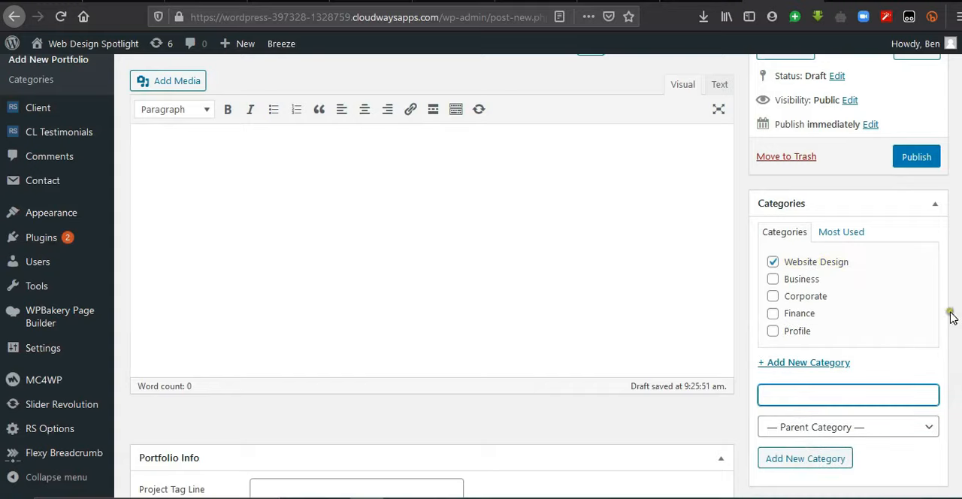
Step: Upload Best-Website-Design-Company-Ghana-3-1536x899.png from the computer as the portfolio's featured image and publish the entry
{"action": "scroll", "coordinate": [952, 314], "scroll_direction": "down", "scroll_amount": 1}
{"action": "scroll", "coordinate": [952, 314], "scroll_direction": "down", "scroll_amount": 3}
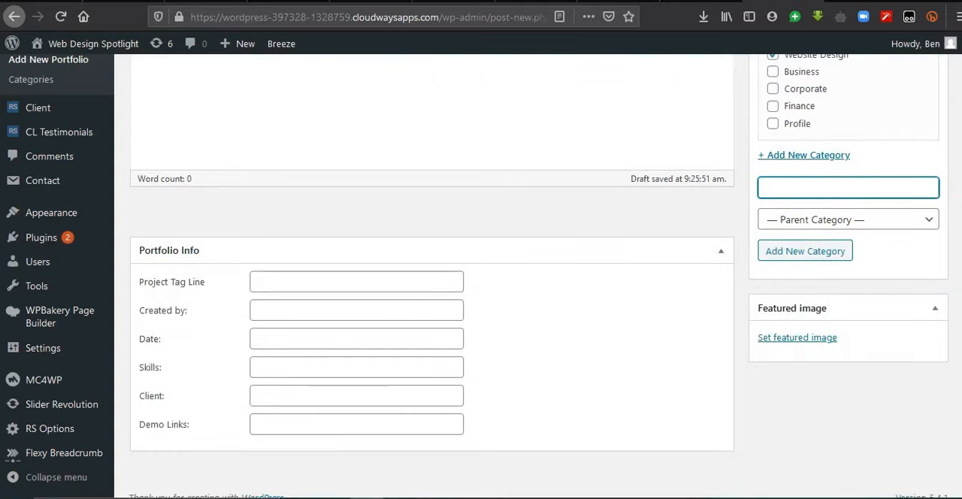
{"action": "left_click", "coordinate": [815, 337]}
{"action": "left_click", "coordinate": [84, 101]}
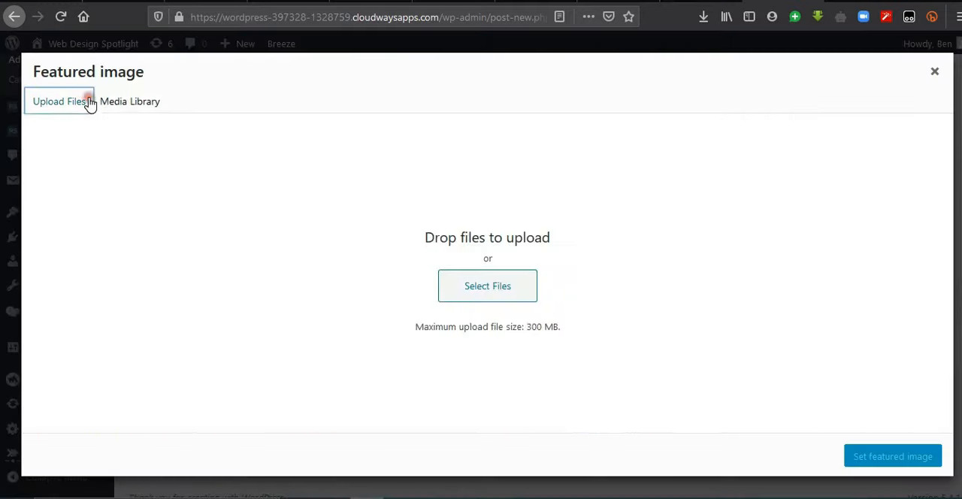
{"action": "left_click", "coordinate": [476, 301]}
{"action": "double_click", "coordinate": [422, 101]}
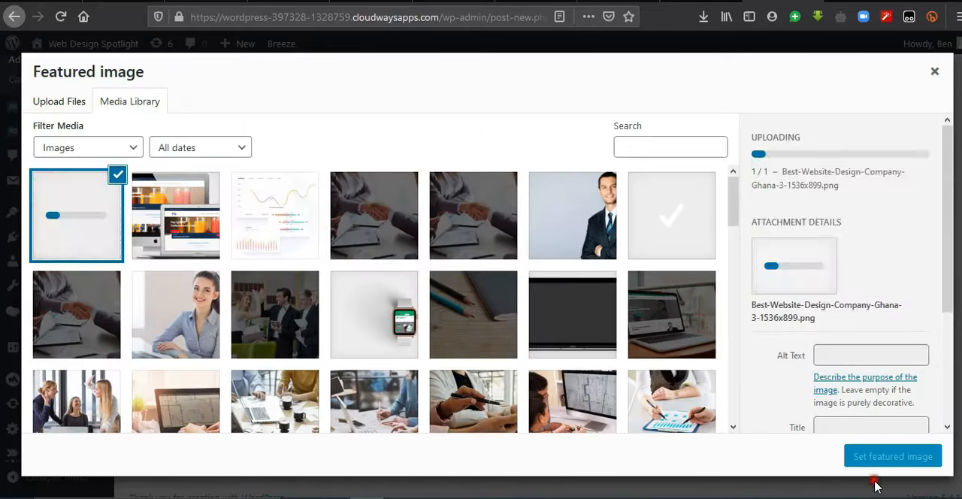
{"action": "left_click", "coordinate": [869, 459]}
{"action": "scroll", "coordinate": [812, 391], "scroll_direction": "up", "scroll_amount": 5}
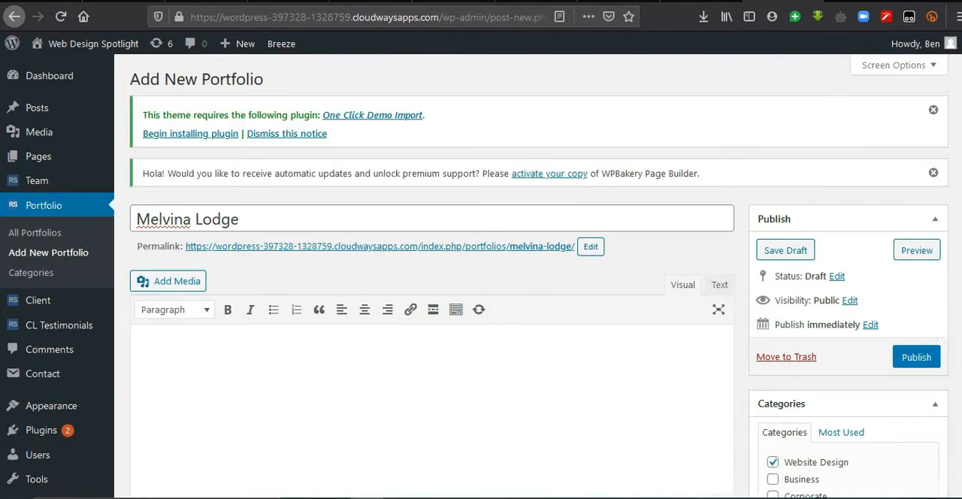
{"action": "left_click", "coordinate": [919, 357]}
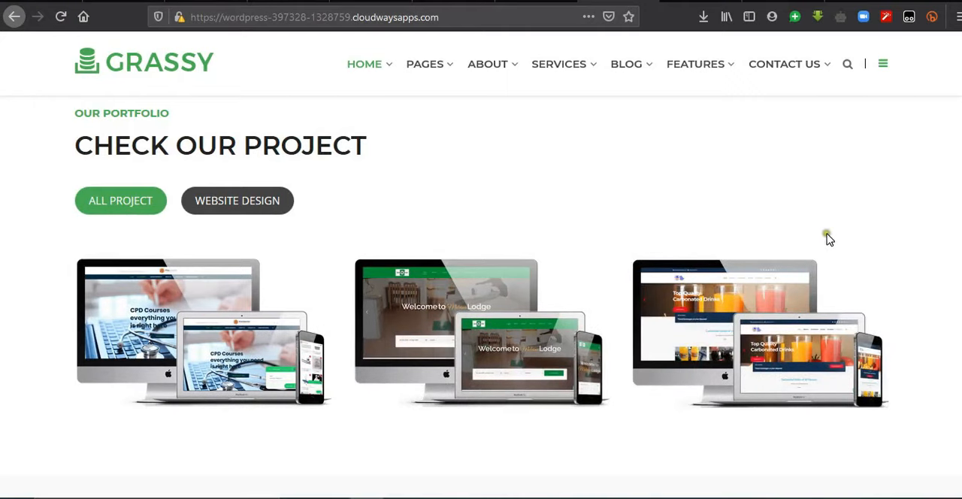
Step: Check the live home page below its portfolio section and view the FAQ heading's settings in the frontend editor
{"action": "left_click_drag", "start_coordinate": [961, 184], "coordinate": [961, 205]}
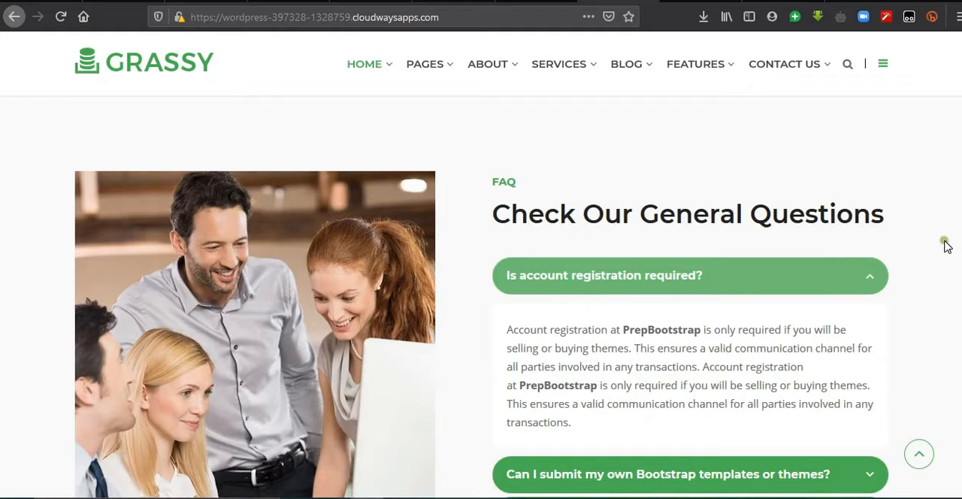
{"action": "left_click_drag", "start_coordinate": [961, 205], "coordinate": [961, 83]}
{"action": "left_click", "coordinate": [458, 51]}
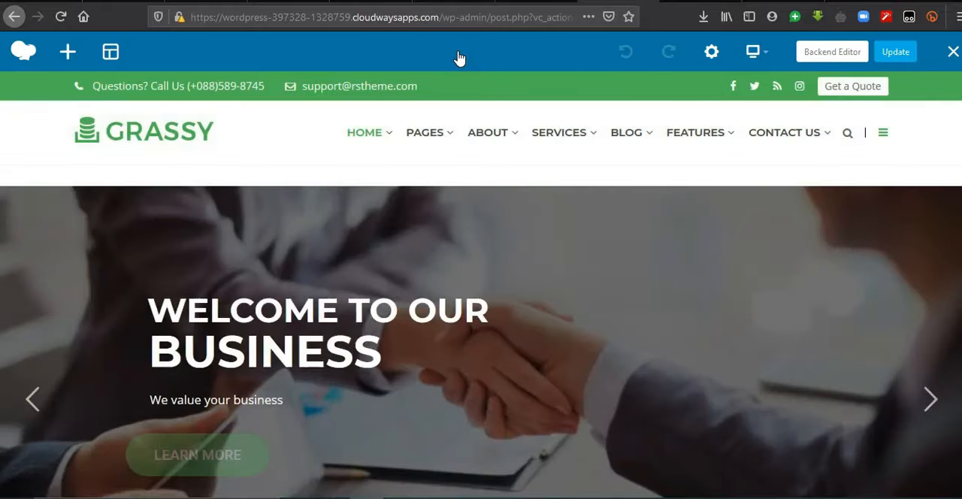
{"action": "scroll", "coordinate": [481, 286], "scroll_direction": "down", "scroll_amount": 10}
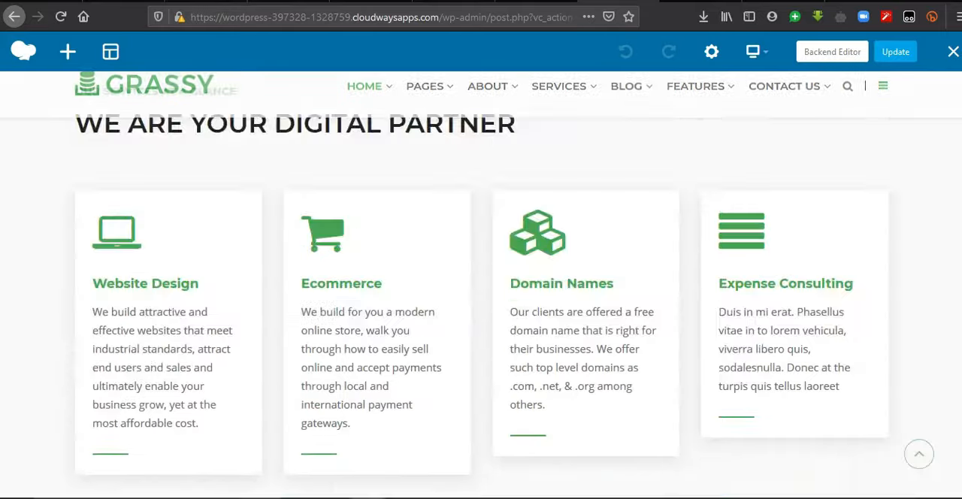
{"action": "scroll", "coordinate": [481, 316], "scroll_direction": "down", "scroll_amount": 9}
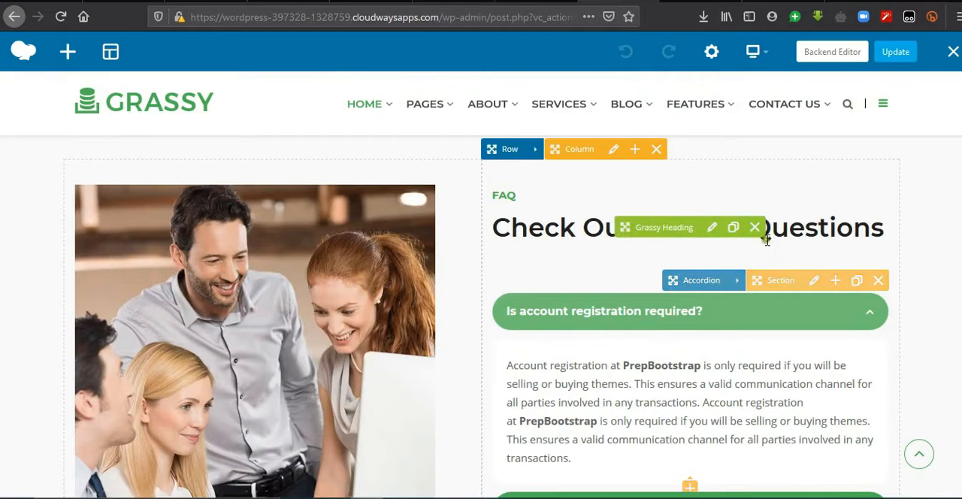
{"action": "left_click", "coordinate": [712, 230]}
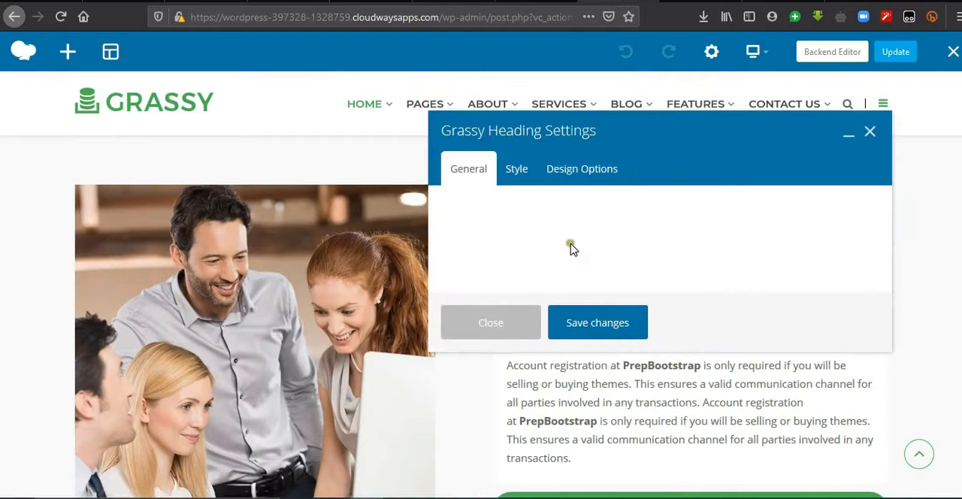
{"action": "left_click", "coordinate": [870, 131]}
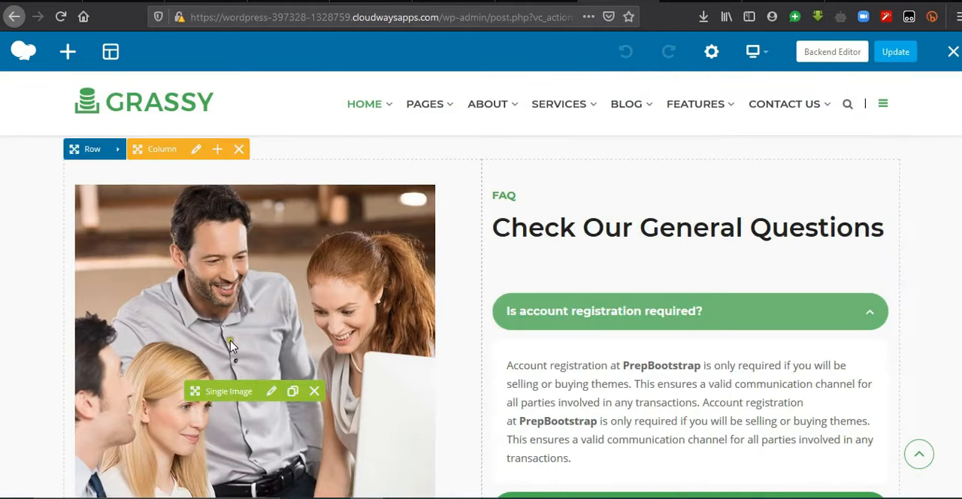
Step: Examine the FAQ accordion and the pricing tables of the home page in the frontend editor
{"action": "scroll", "coordinate": [691, 278], "scroll_direction": "down", "scroll_amount": 4}
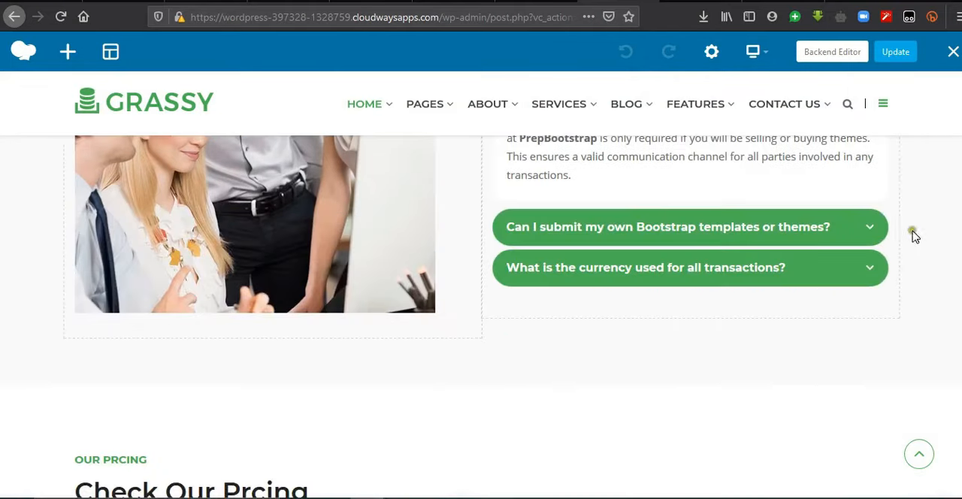
{"action": "scroll", "coordinate": [827, 241], "scroll_direction": "up", "scroll_amount": 4}
{"action": "scroll", "coordinate": [482, 324], "scroll_direction": "down", "scroll_amount": 1}
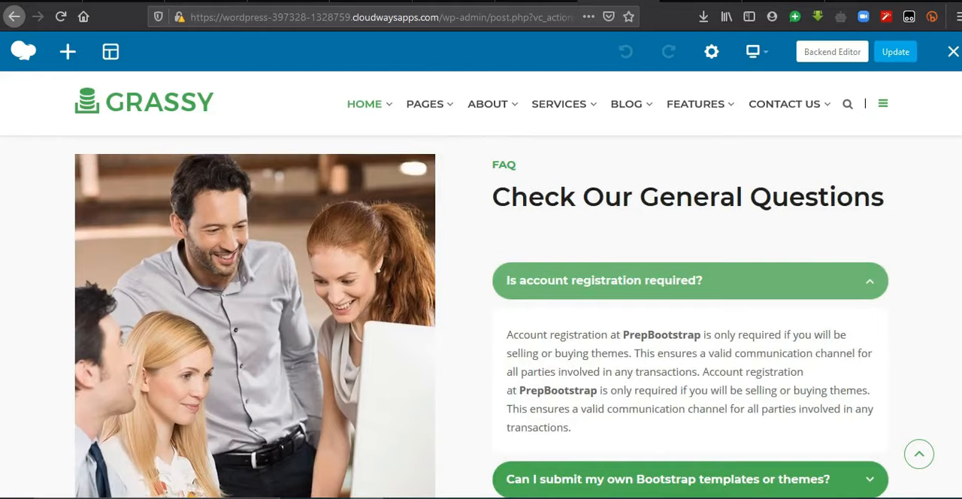
{"action": "scroll", "coordinate": [482, 315], "scroll_direction": "down", "scroll_amount": 6}
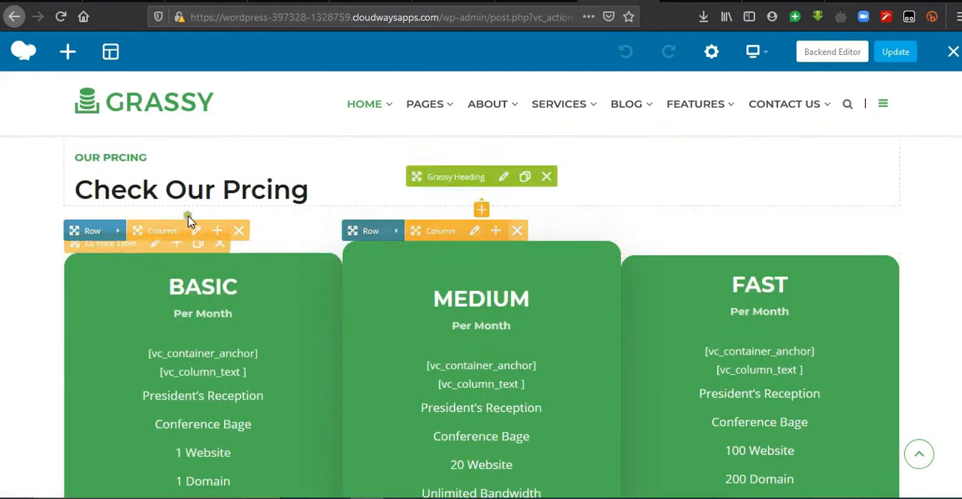
{"action": "scroll", "coordinate": [482, 323], "scroll_direction": "down", "scroll_amount": 1}
{"action": "scroll", "coordinate": [452, 316], "scroll_direction": "up", "scroll_amount": 2}
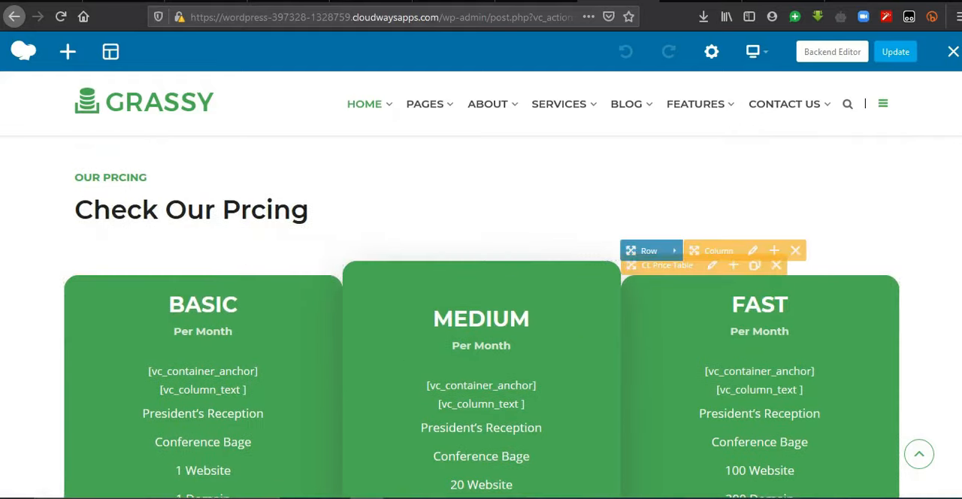
{"action": "scroll", "coordinate": [677, 331], "scroll_direction": "down", "scroll_amount": 2}
{"action": "scroll", "coordinate": [750, 393], "scroll_direction": "down", "scroll_amount": 3}
Step: Delete the row holding the FAQ accordion and its image from the home page
{"action": "scroll", "coordinate": [750, 392], "scroll_direction": "up", "scroll_amount": 10}
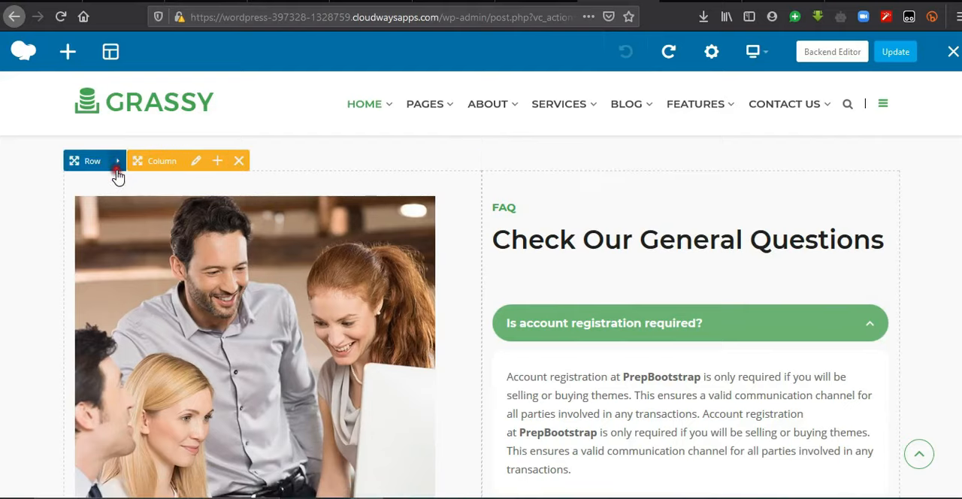
{"action": "mouse_move", "coordinate": [118, 175]}
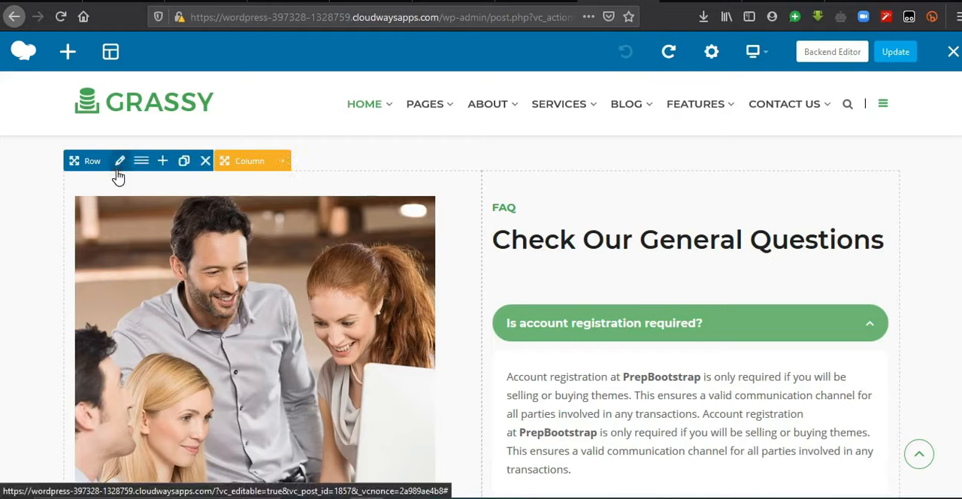
{"action": "left_click", "coordinate": [206, 163]}
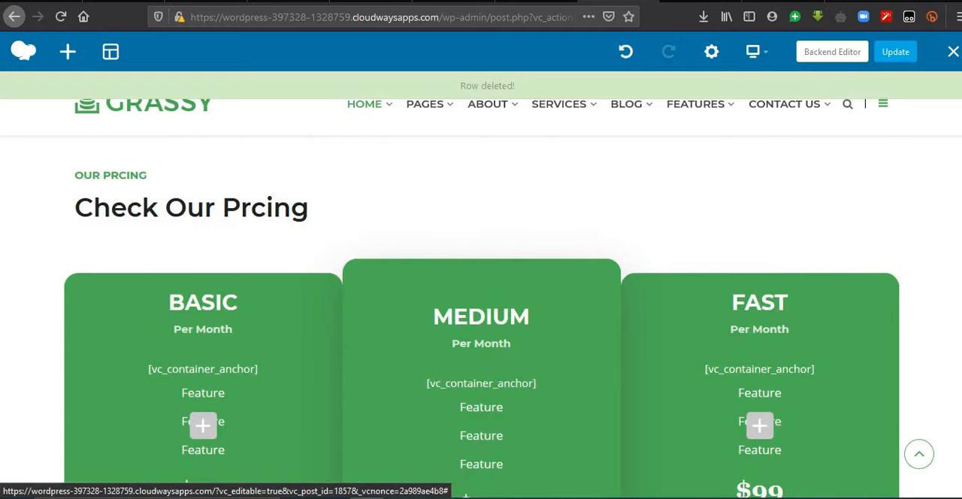
Step: Review the feature list in the Basic price table's settings, save the settings and close them
{"action": "scroll", "coordinate": [168, 180], "scroll_direction": "down", "scroll_amount": 4}
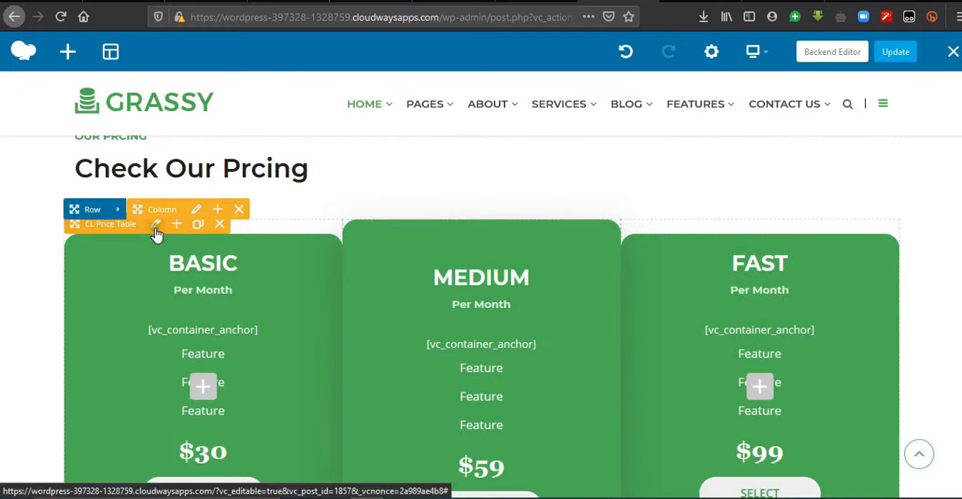
{"action": "left_click", "coordinate": [155, 226]}
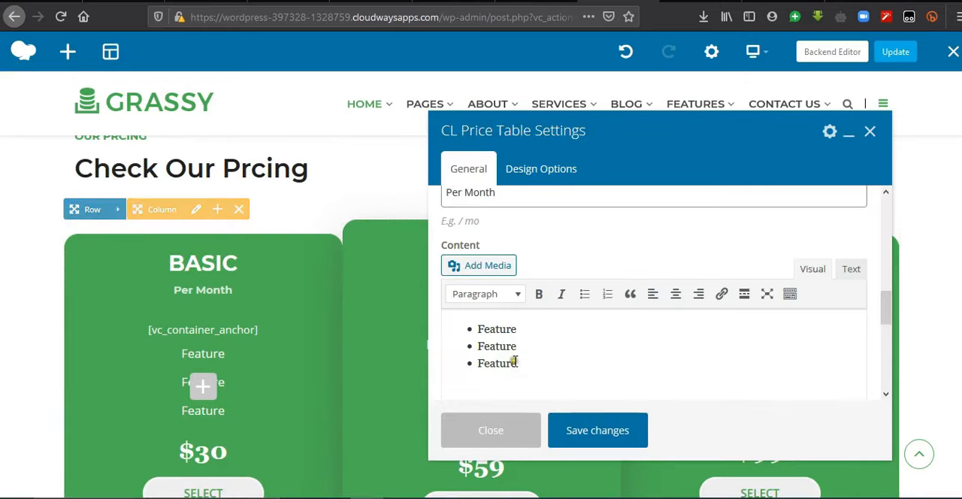
{"action": "left_click_drag", "start_coordinate": [521, 367], "coordinate": [499, 347]}
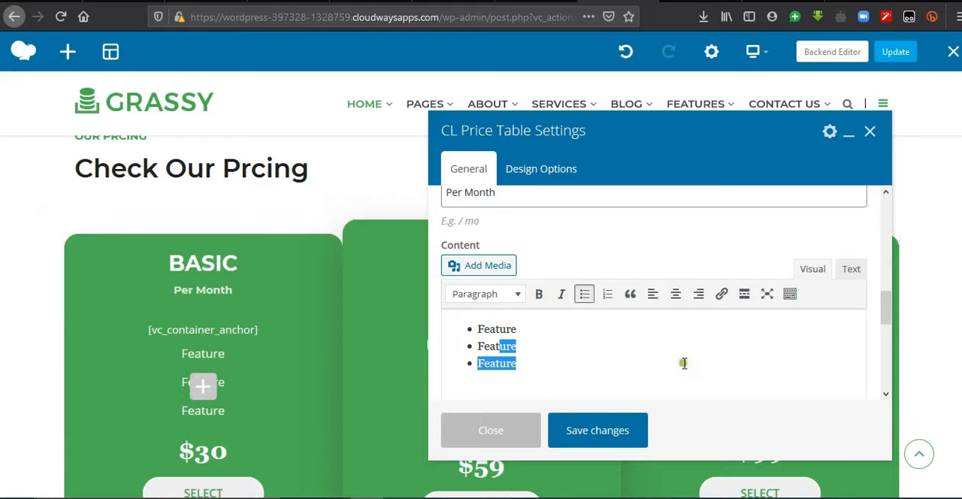
{"action": "left_click", "coordinate": [596, 434]}
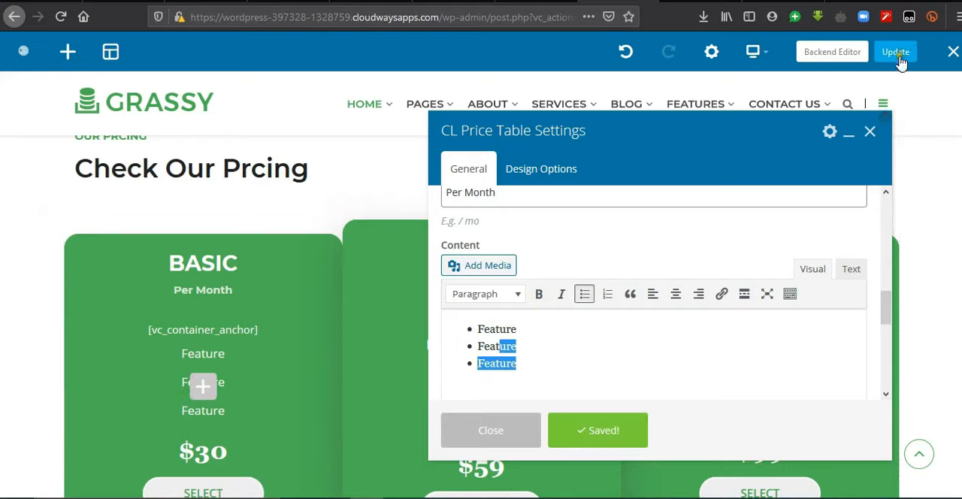
{"action": "left_click", "coordinate": [871, 134]}
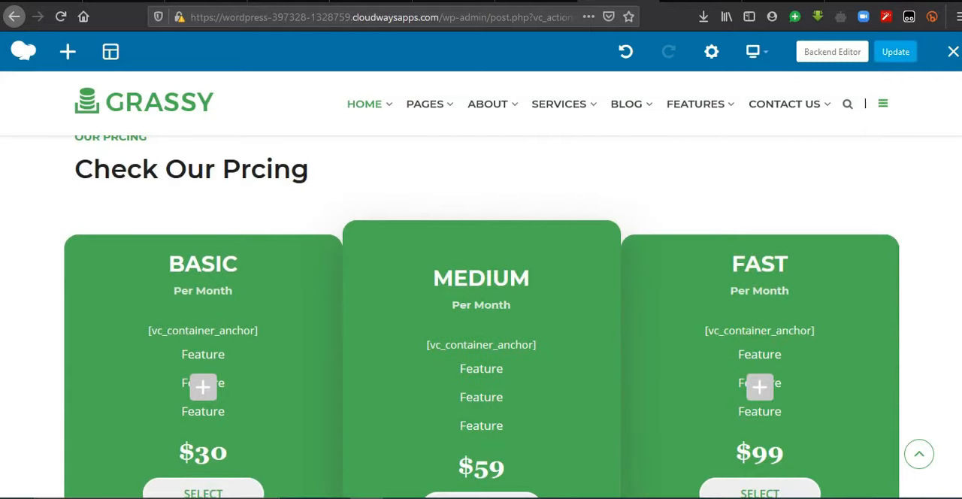
Step: Inspect the general settings of the team showcase below "Expert Team Member", including the members-per-page value, and close them
{"action": "scroll", "coordinate": [474, 427], "scroll_direction": "down", "scroll_amount": 6}
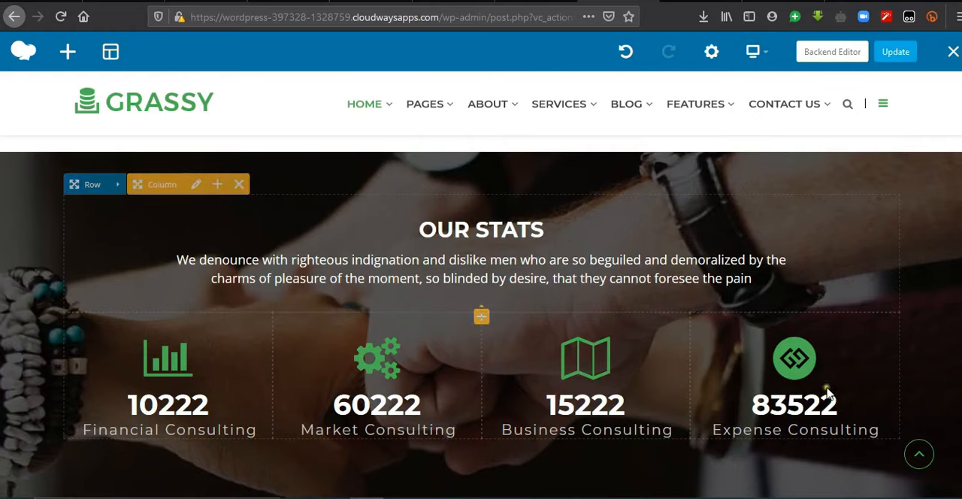
{"action": "scroll", "coordinate": [375, 428], "scroll_direction": "down", "scroll_amount": 5}
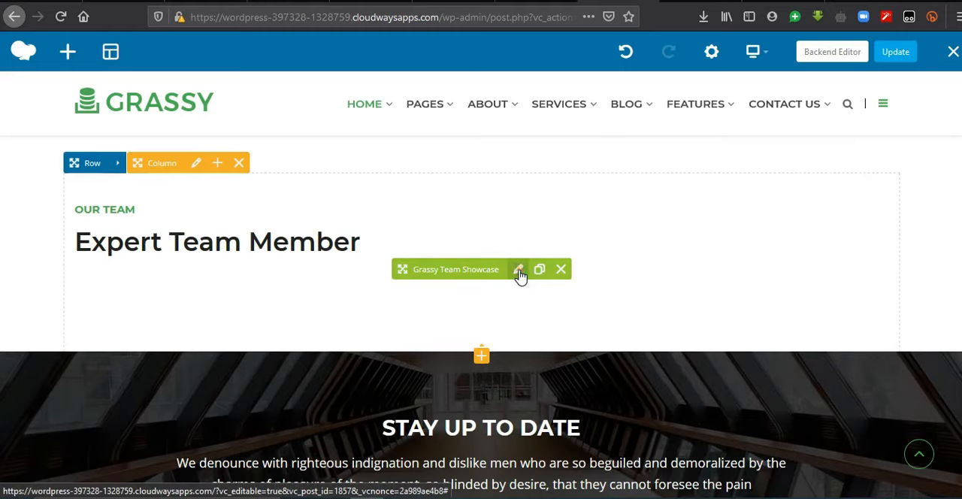
{"action": "left_click", "coordinate": [519, 272]}
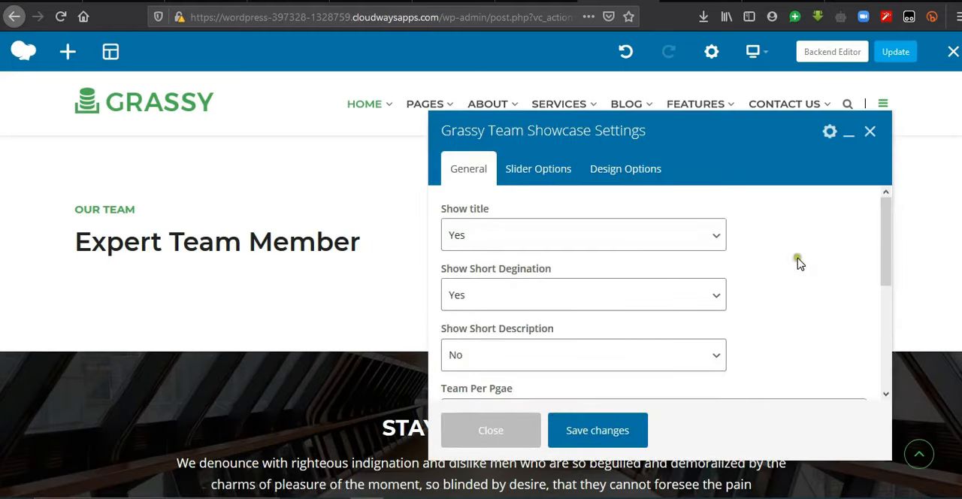
{"action": "scroll", "coordinate": [881, 248], "scroll_direction": "down", "scroll_amount": 2}
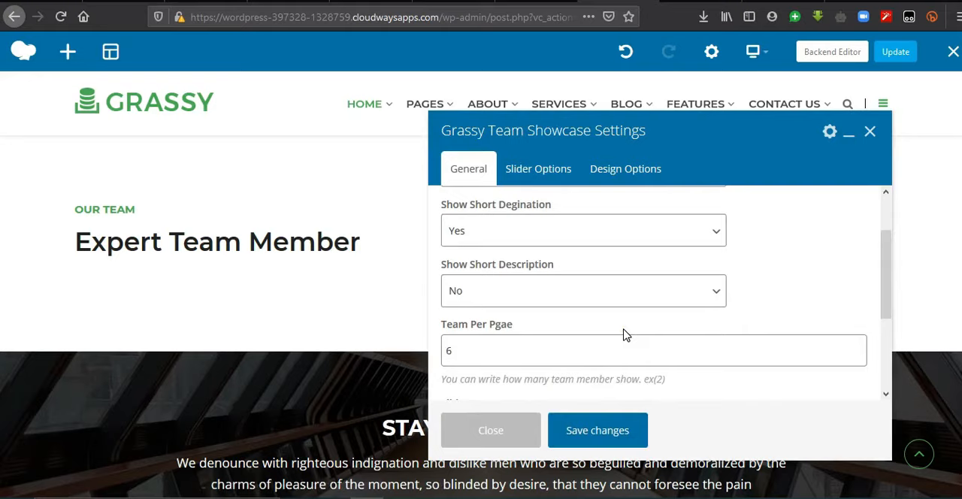
{"action": "left_click", "coordinate": [474, 351]}
{"action": "left_click", "coordinate": [873, 130]}
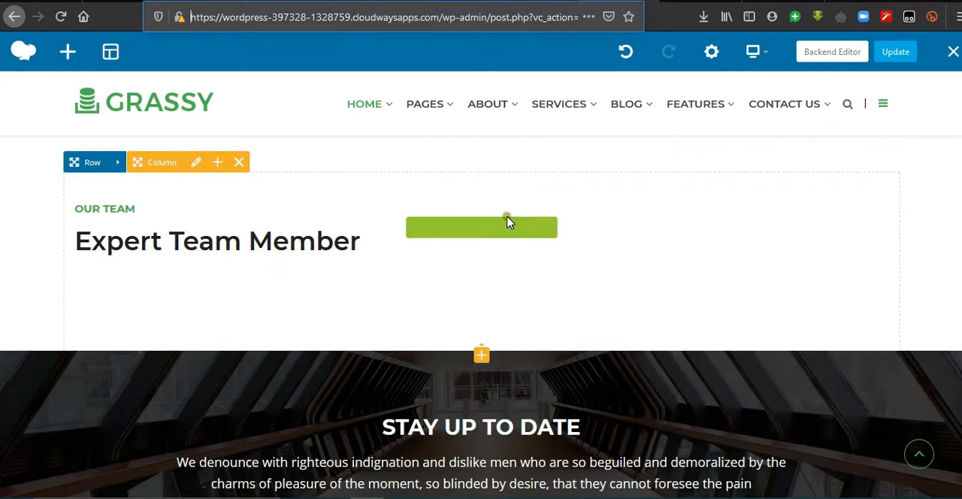
Step: Return to the WordPress dashboard and open the list of all team members
{"action": "left_click", "coordinate": [372, 258]}
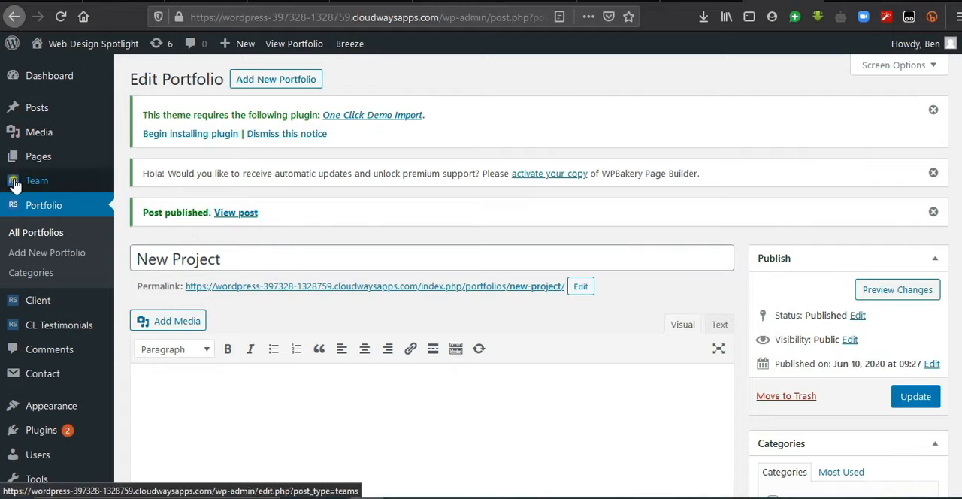
{"action": "mouse_move", "coordinate": [10, 184]}
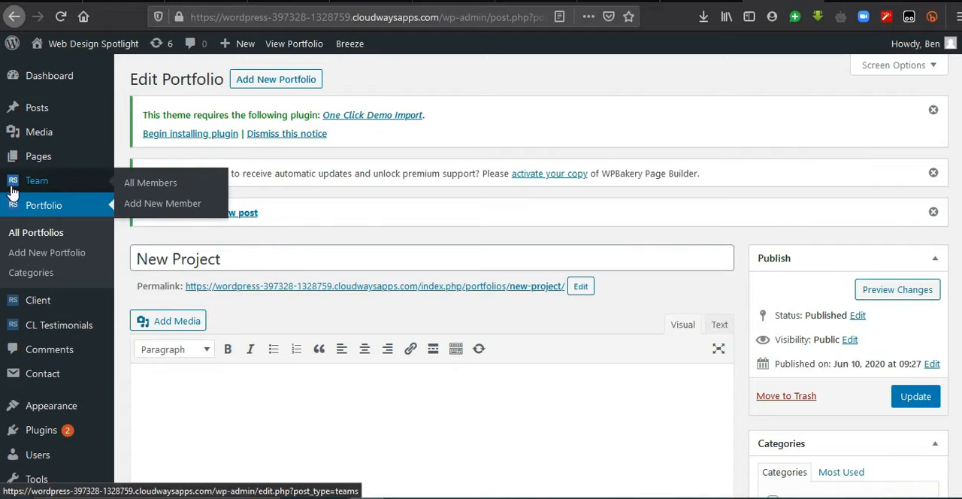
{"action": "left_click", "coordinate": [10, 189]}
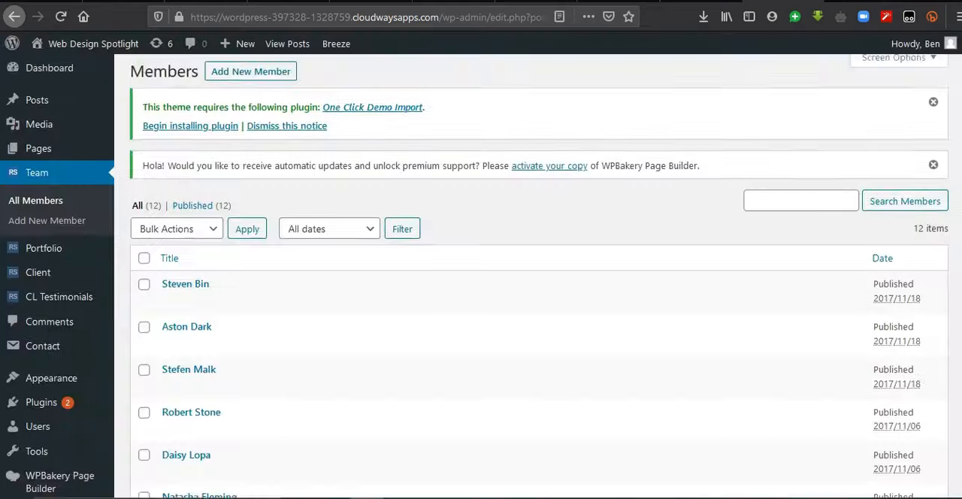
Step: Look through the list of team members and select all of them
{"action": "scroll", "coordinate": [526, 277], "scroll_direction": "down", "scroll_amount": 5}
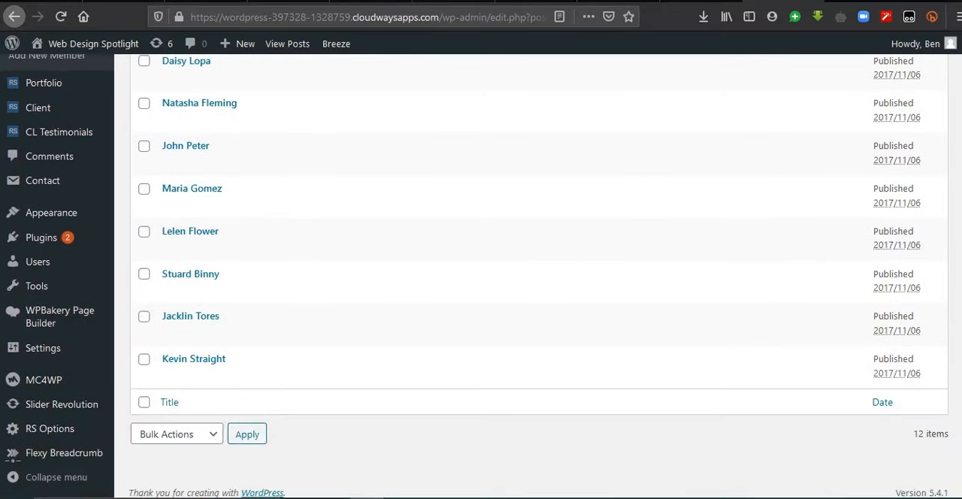
{"action": "scroll", "coordinate": [165, 239], "scroll_direction": "up", "scroll_amount": 5}
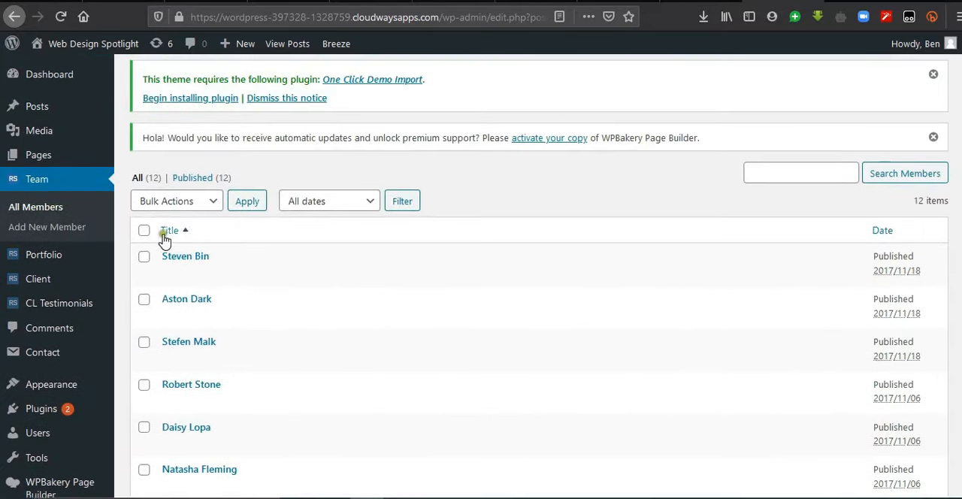
{"action": "left_click", "coordinate": [144, 232]}
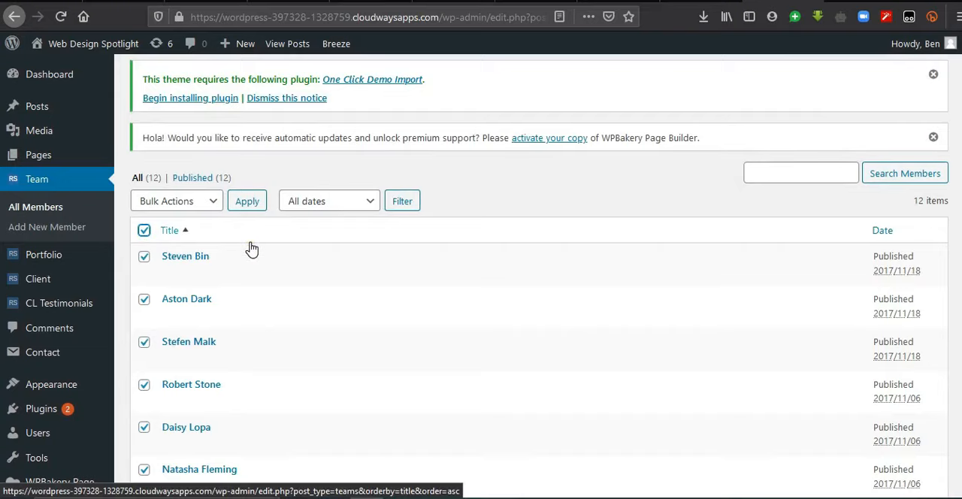
{"action": "mouse_move", "coordinate": [148, 264]}
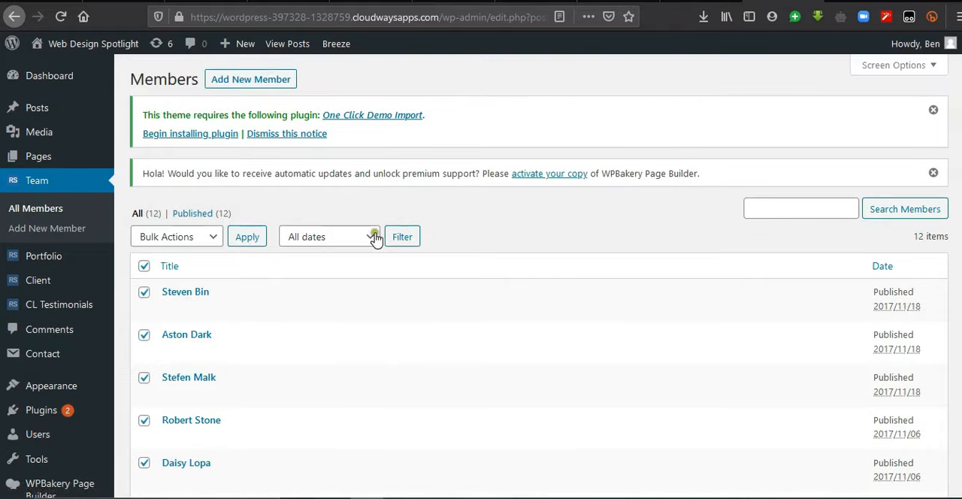
Step: Start a new team member, enter the member's name and set the designation to Web Developer
{"action": "left_click", "coordinate": [284, 81]}
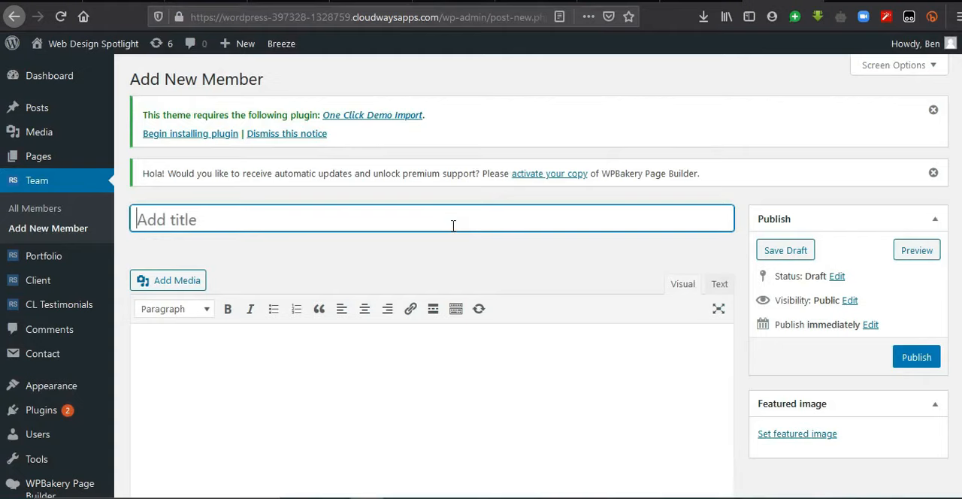
{"action": "type", "text": "Ben Ben"}
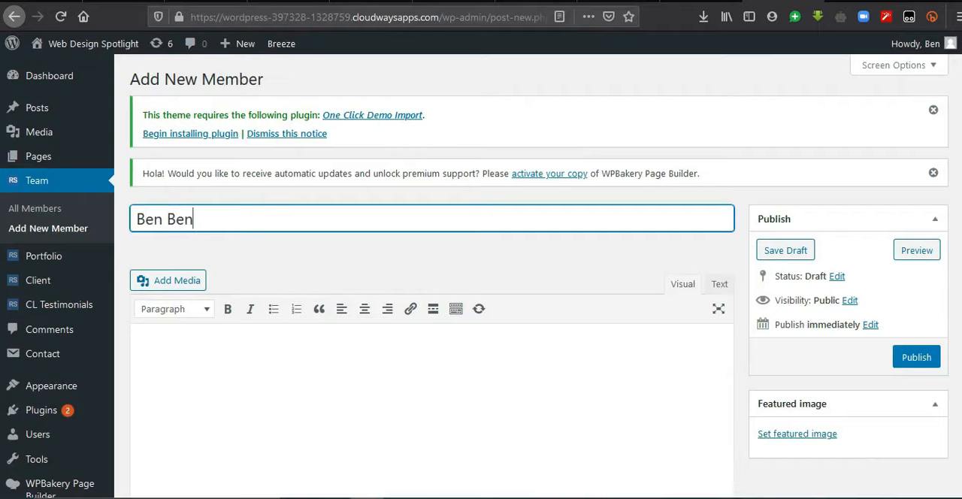
{"action": "scroll", "coordinate": [364, 259], "scroll_direction": "down", "scroll_amount": 10}
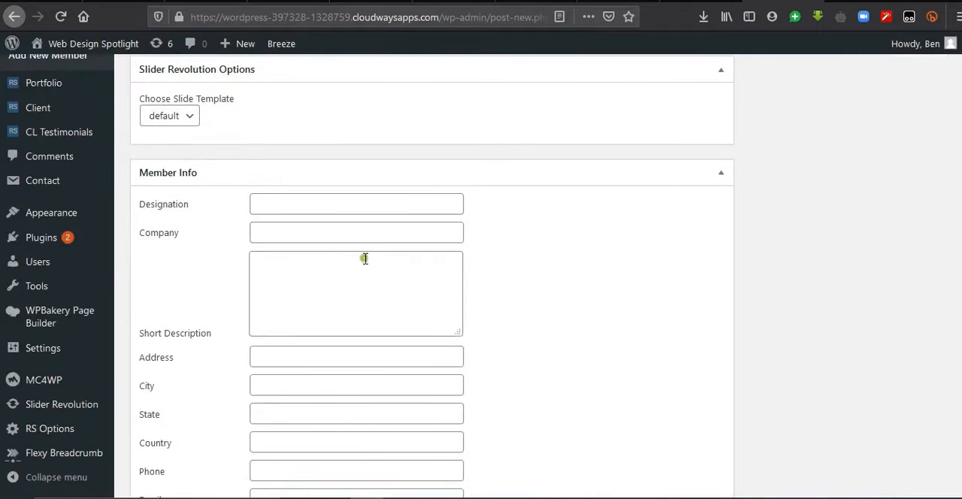
{"action": "left_click", "coordinate": [362, 203]}
{"action": "type", "text": "Web"}
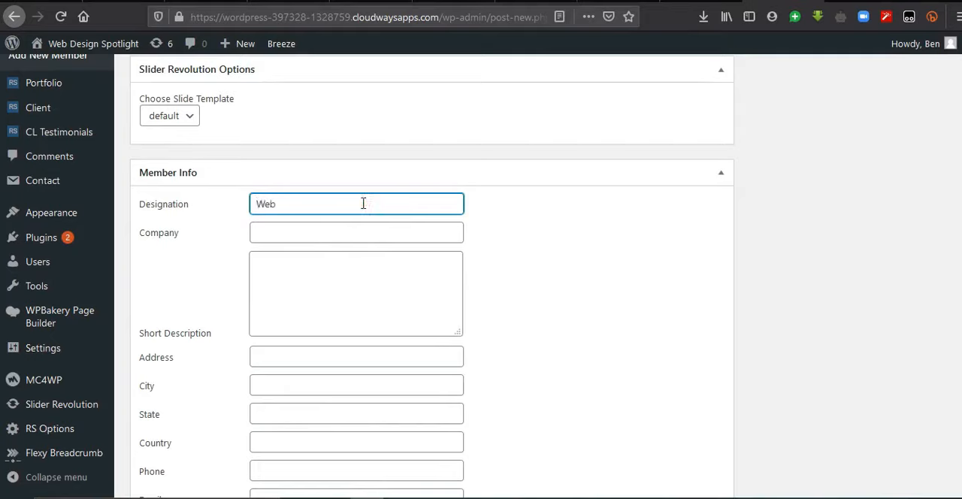
{"action": "type", "text": " Developer"}
{"action": "left_click", "coordinate": [354, 233]}
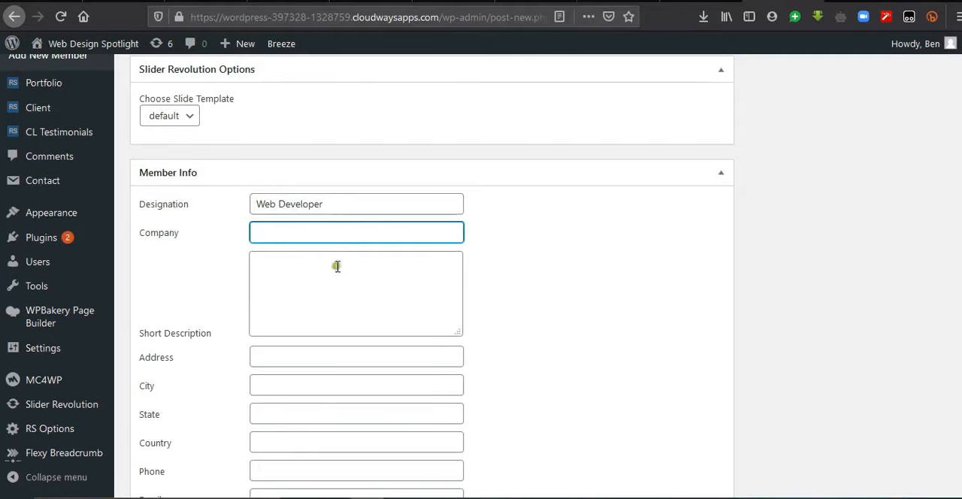
Step: Fill in the Facebook profile address in the new member's social links
{"action": "scroll", "coordinate": [602, 364], "scroll_direction": "down", "scroll_amount": 4}
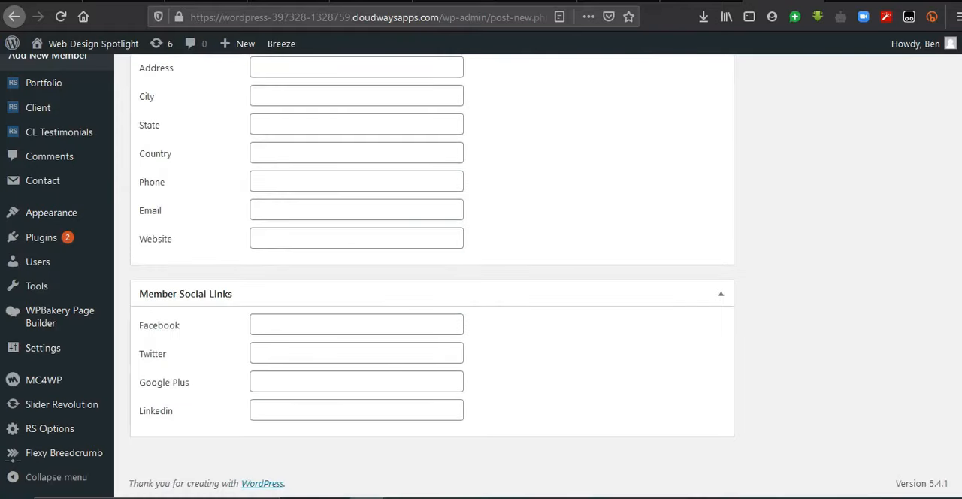
{"action": "left_click", "coordinate": [297, 325]}
{"action": "type", "text": "www.facebook.com/ben"}
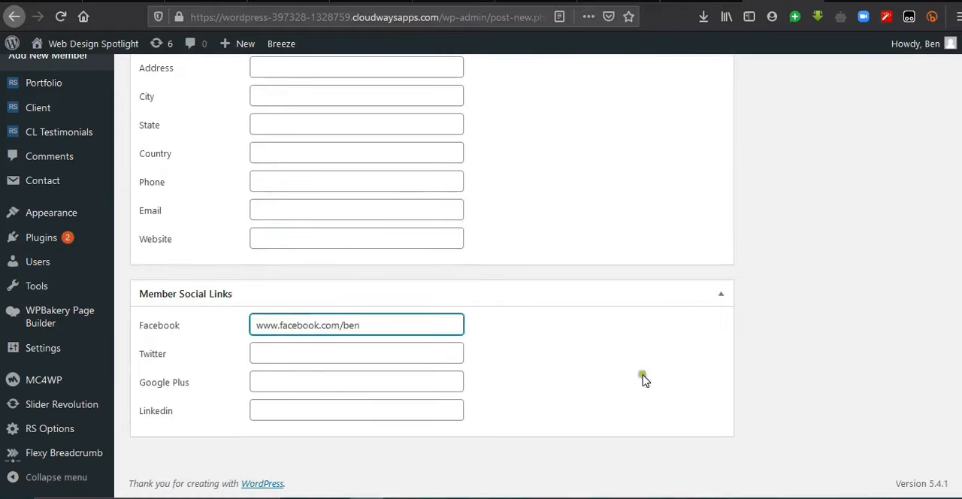
Step: Set the existing media library portrait 4.jpg, the man with glasses in a grey suit, as the member's featured image
{"action": "scroll", "coordinate": [539, 276], "scroll_direction": "up", "scroll_amount": 8}
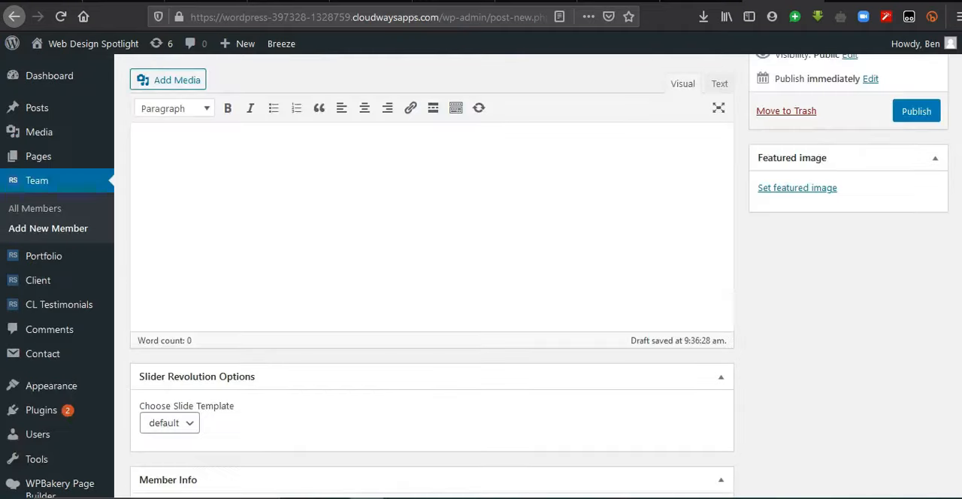
{"action": "left_click", "coordinate": [824, 306]}
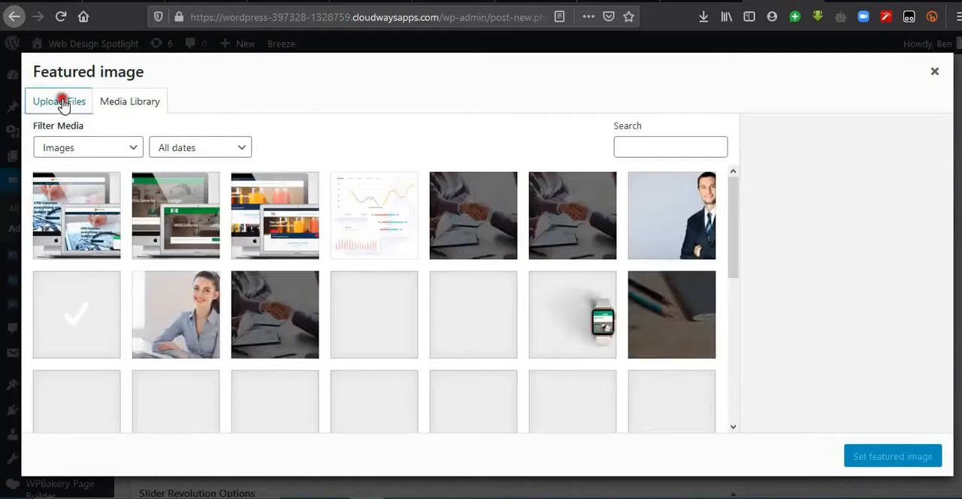
{"action": "left_click", "coordinate": [61, 103]}
{"action": "left_click", "coordinate": [139, 104]}
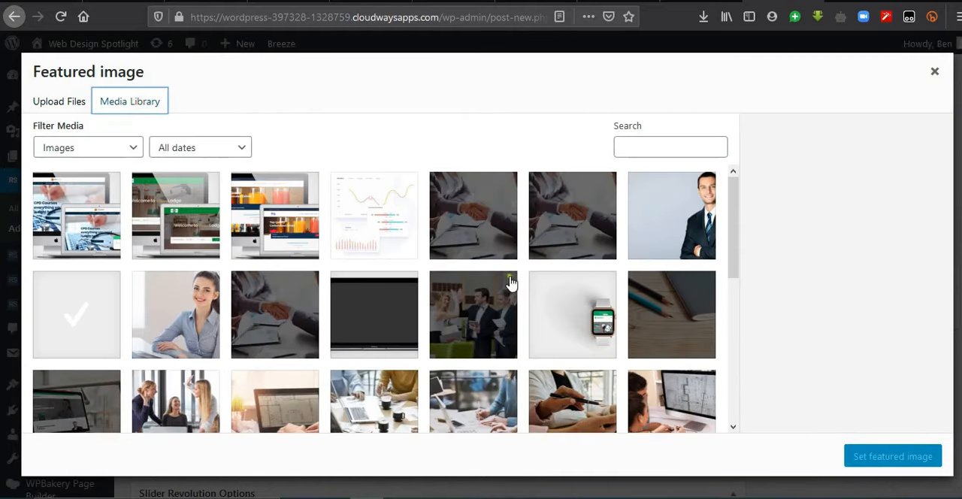
{"action": "left_click", "coordinate": [728, 258]}
{"action": "scroll", "coordinate": [734, 278], "scroll_direction": "down", "scroll_amount": 10}
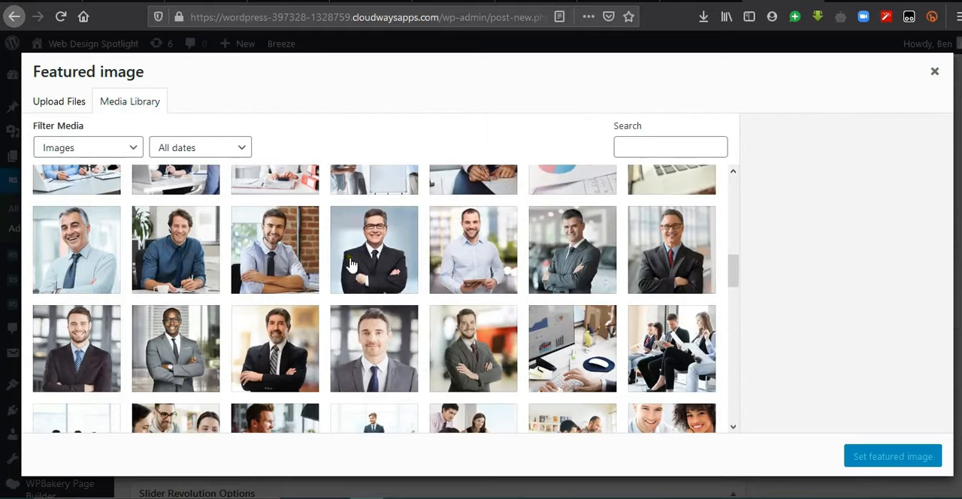
{"action": "left_click", "coordinate": [176, 348]}
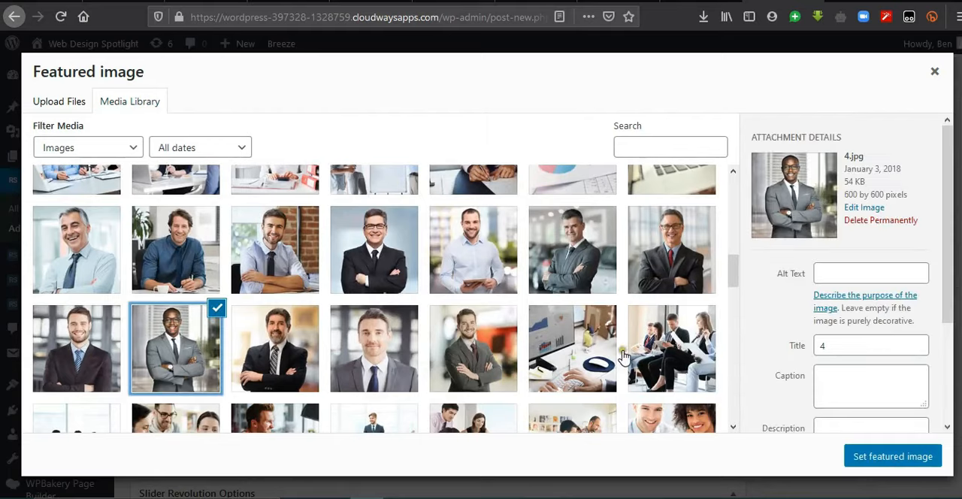
{"action": "left_click", "coordinate": [902, 457]}
Step: Publish the new team member and check the Expert Team Member section on the live home page
{"action": "left_click", "coordinate": [911, 234]}
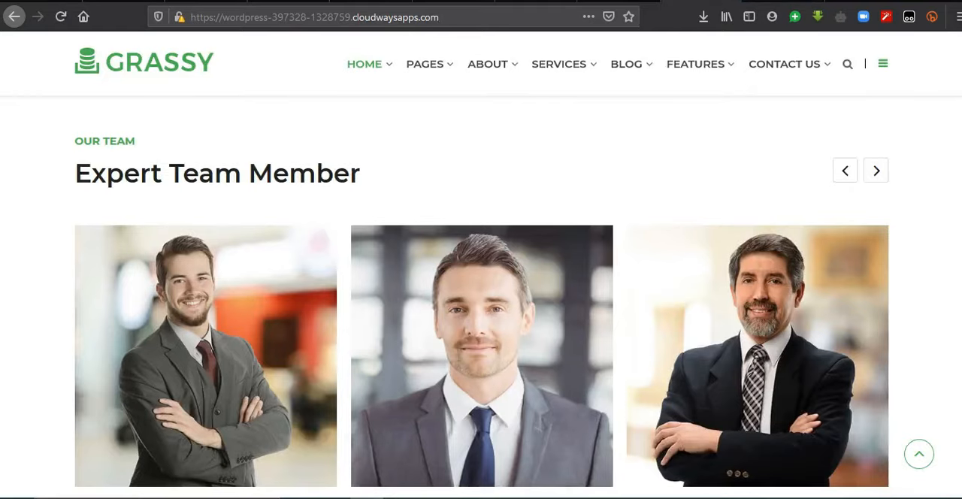
{"action": "scroll", "coordinate": [236, 298], "scroll_direction": "down", "scroll_amount": 2}
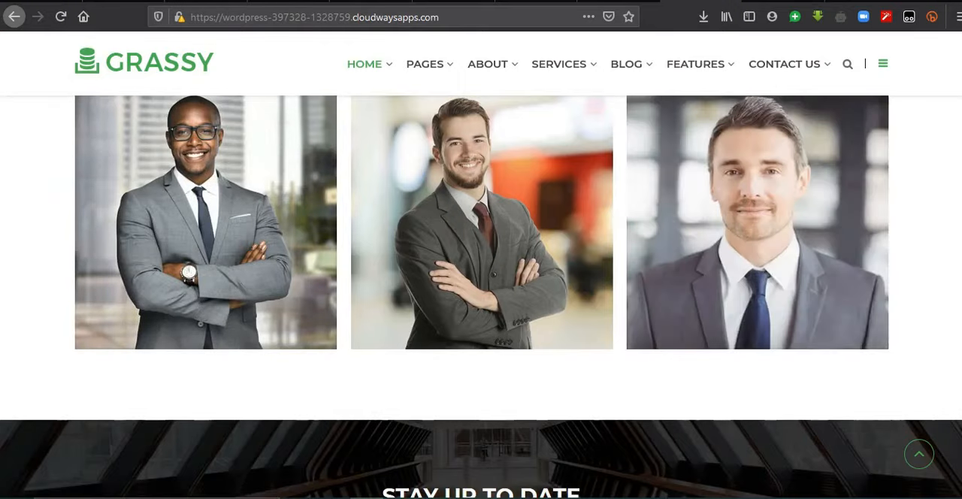
{"action": "scroll", "coordinate": [481, 297], "scroll_direction": "up", "scroll_amount": 10}
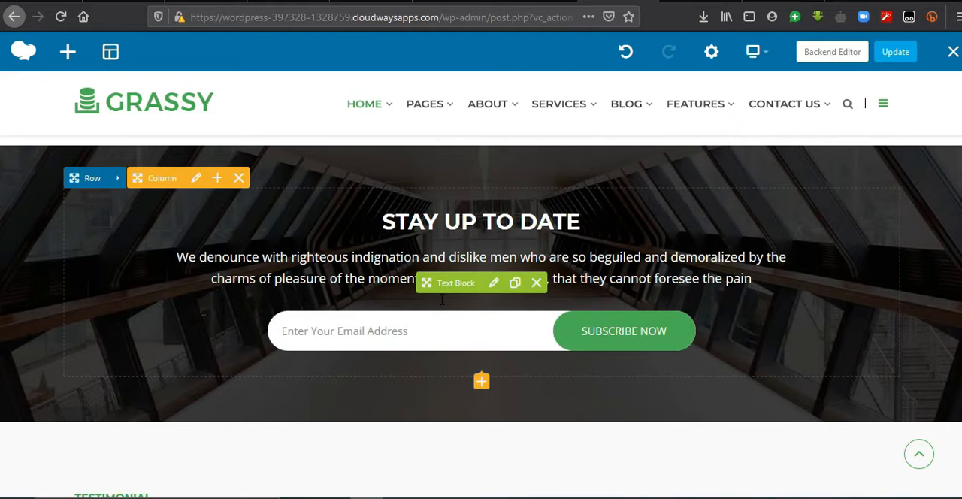
Step: Replace the paragraph below "STAY UP TO DATE" with "Enter your email to receive in your inbox updates from us!" and save the text block
{"action": "left_click", "coordinate": [494, 284]}
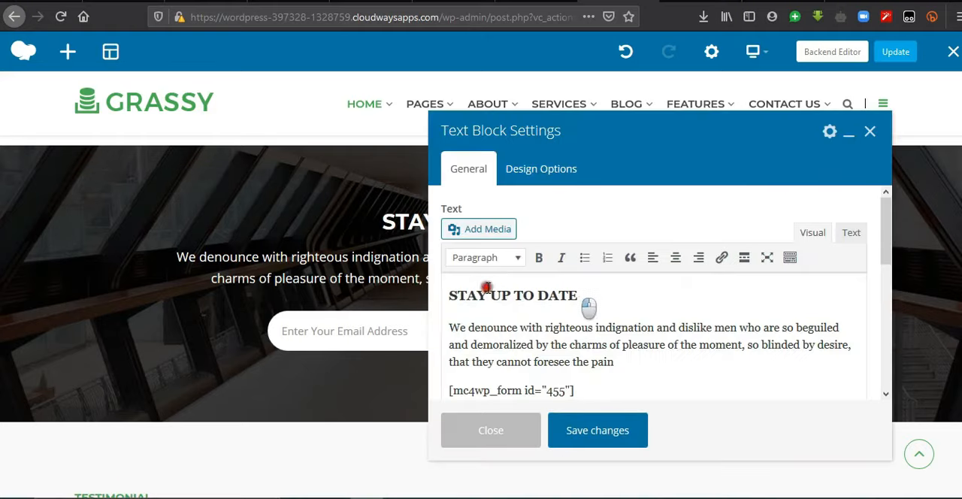
{"action": "left_click_drag", "start_coordinate": [585, 299], "coordinate": [444, 301]}
{"action": "left_click_drag", "start_coordinate": [618, 362], "coordinate": [451, 331]}
{"action": "type", "text": "Enter your email to receive in your inbo"}
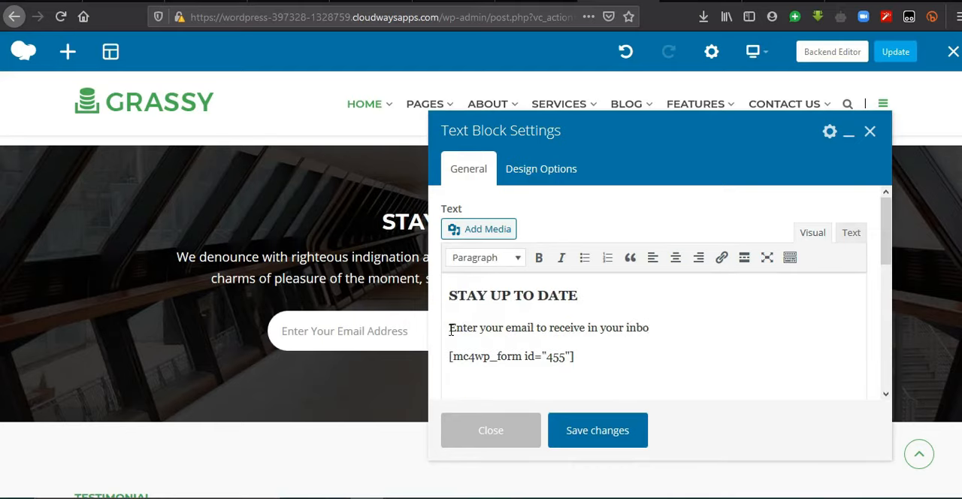
{"action": "type", "text": "x updates from us"}
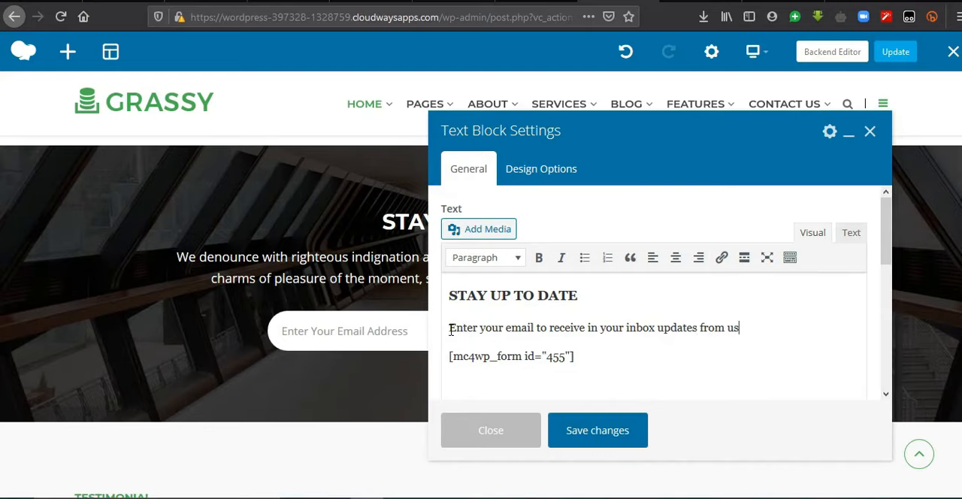
{"action": "type", "text": "!"}
{"action": "left_click", "coordinate": [605, 436]}
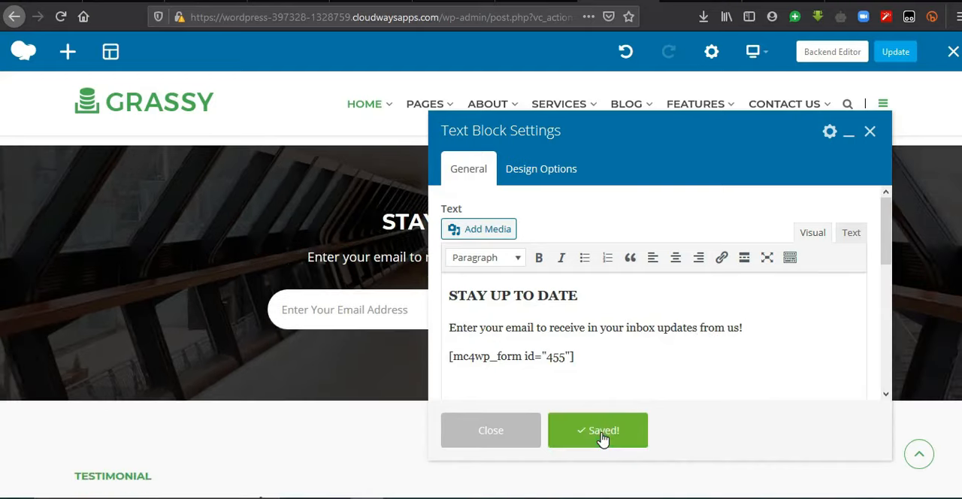
Step: Examine the mc4wp_form shortcode in the text block and save the block's settings again without editing it
{"action": "left_click", "coordinate": [586, 355]}
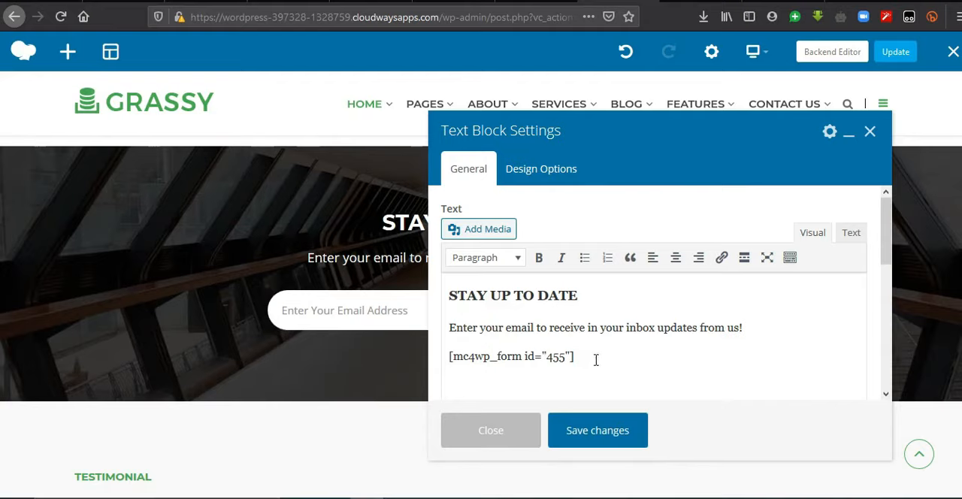
{"action": "left_click", "coordinate": [655, 382]}
{"action": "left_click", "coordinate": [582, 360]}
{"action": "left_click_drag", "start_coordinate": [576, 358], "coordinate": [451, 356]}
{"action": "left_click", "coordinate": [627, 364]}
{"action": "left_click", "coordinate": [591, 424]}
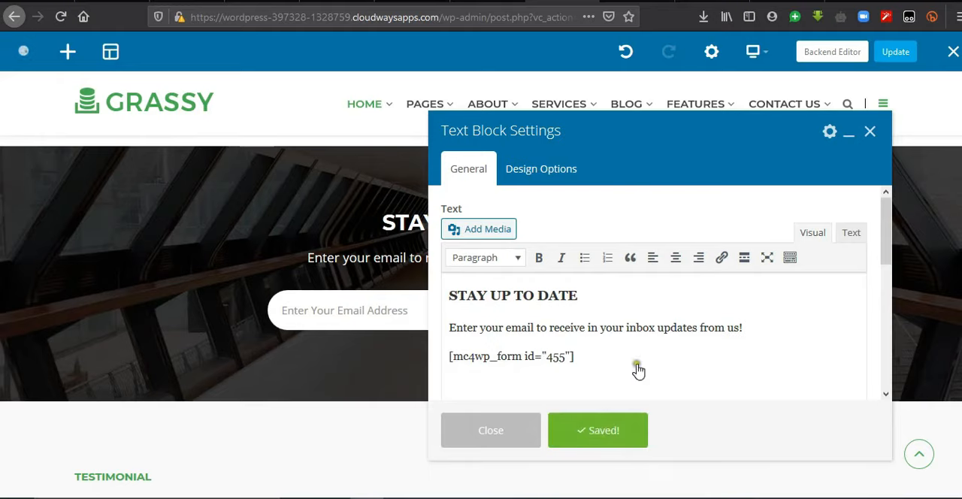
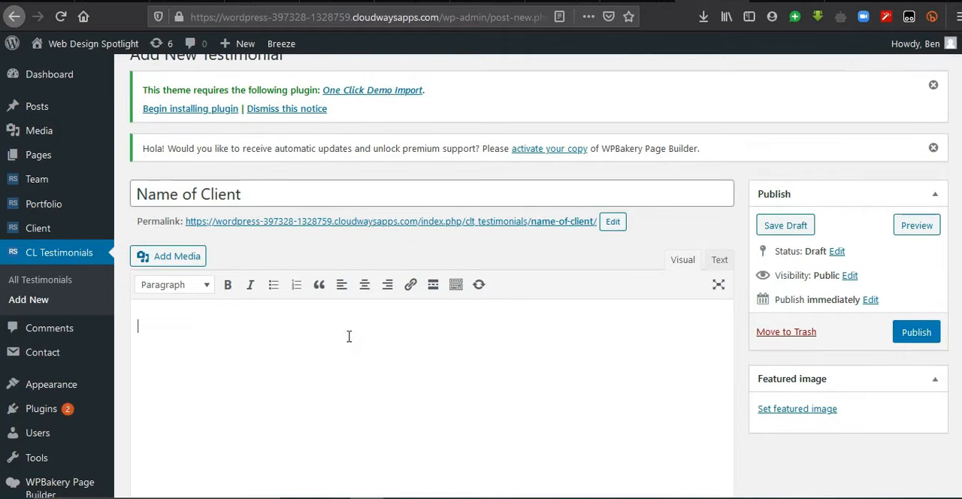
Step: Write the client's testimonial text, beginning with "We love your", in the new testimonial
{"action": "type", "text": "We love you"}
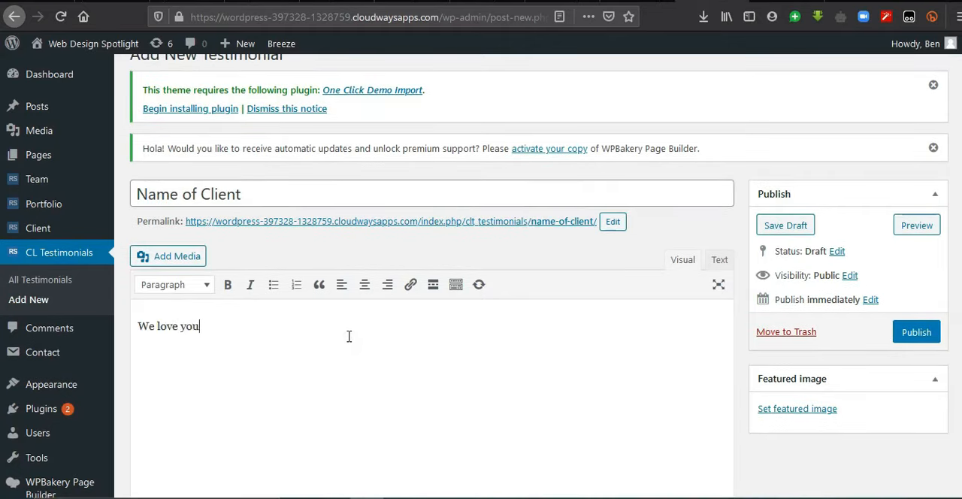
{"action": "type", "text": "r ser"}
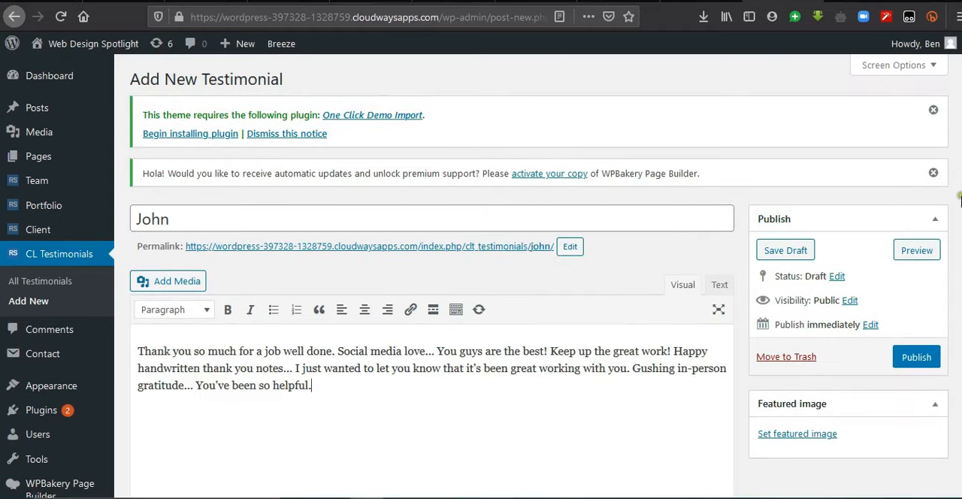
Step: Set the media library portrait of the bearded man in a dark pinstripe jacket as the testimonial's featured image
{"action": "scroll", "coordinate": [431, 301], "scroll_direction": "down", "scroll_amount": 2}
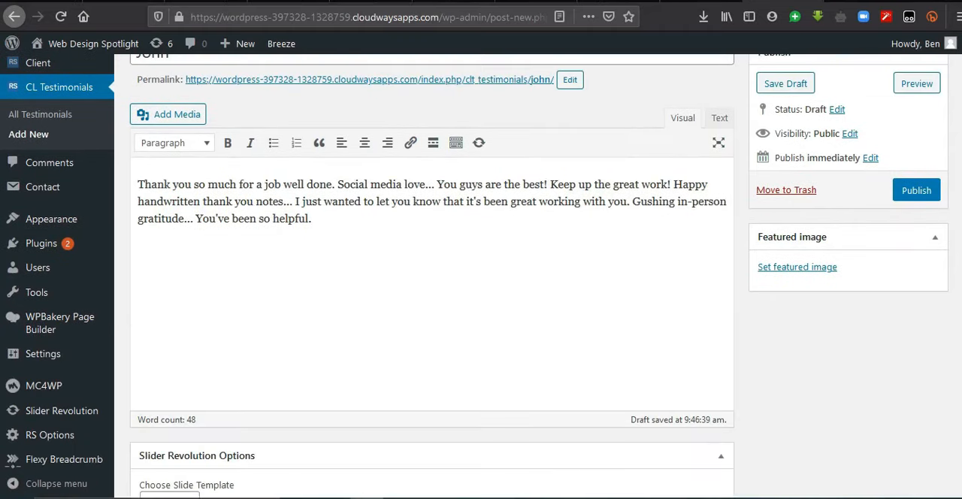
{"action": "left_click", "coordinate": [804, 272]}
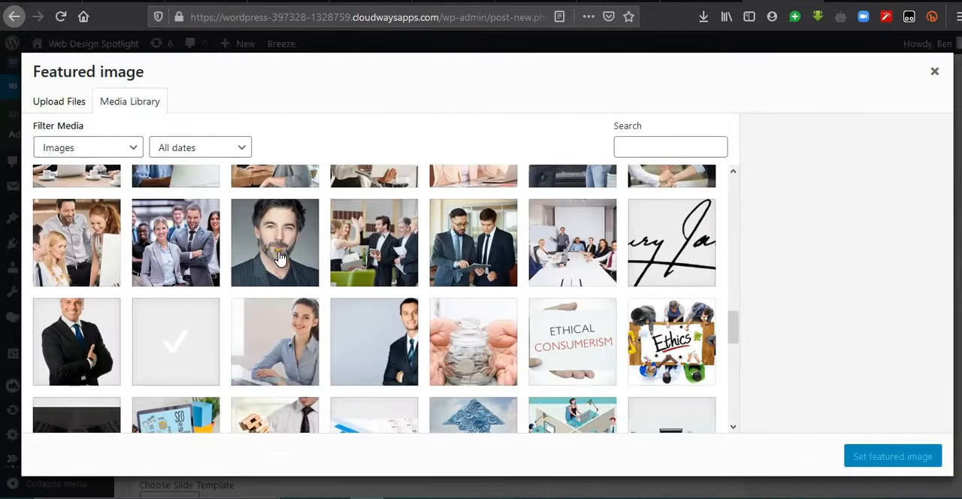
{"action": "left_click", "coordinate": [273, 255]}
{"action": "left_click", "coordinate": [876, 457]}
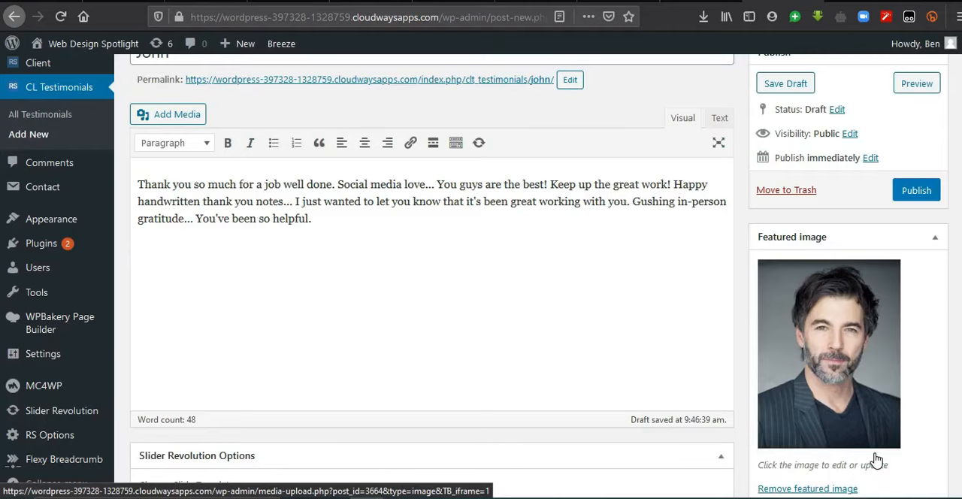
Step: Set the testimonial author's designation to CEO and publish the testimonial
{"action": "scroll", "coordinate": [876, 460], "scroll_direction": "down", "scroll_amount": 3}
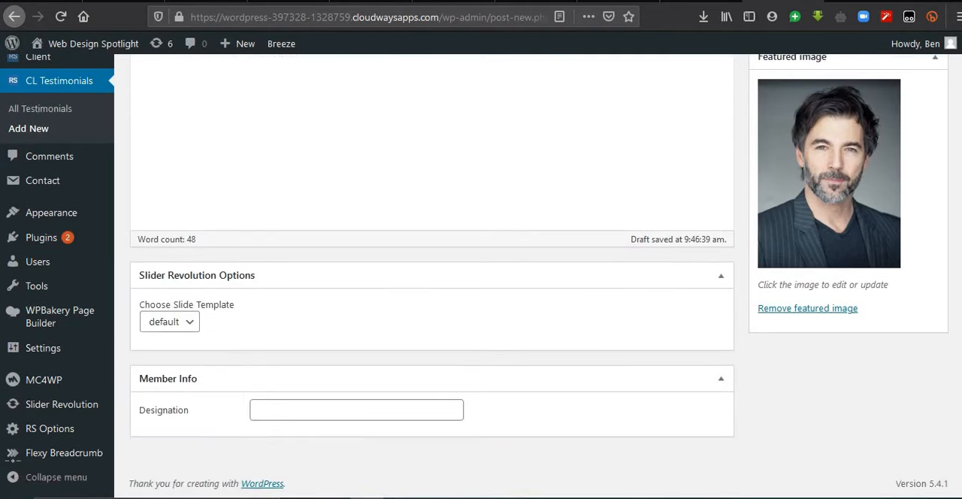
{"action": "left_click", "coordinate": [344, 411]}
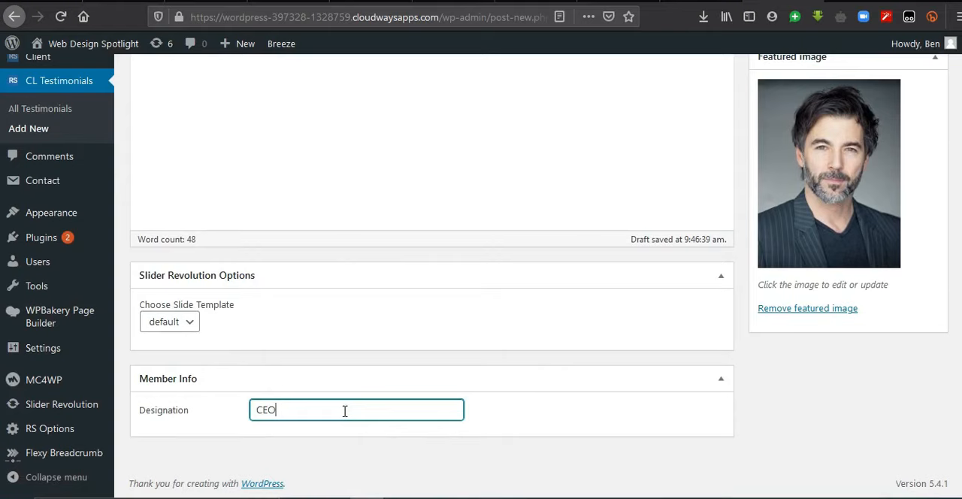
{"action": "scroll", "coordinate": [482, 271], "scroll_direction": "up", "scroll_amount": 10}
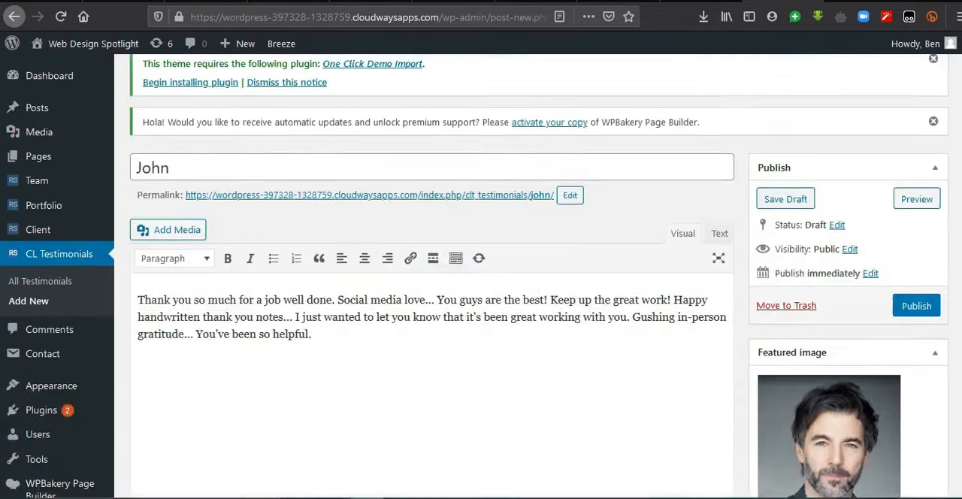
{"action": "left_click", "coordinate": [915, 360]}
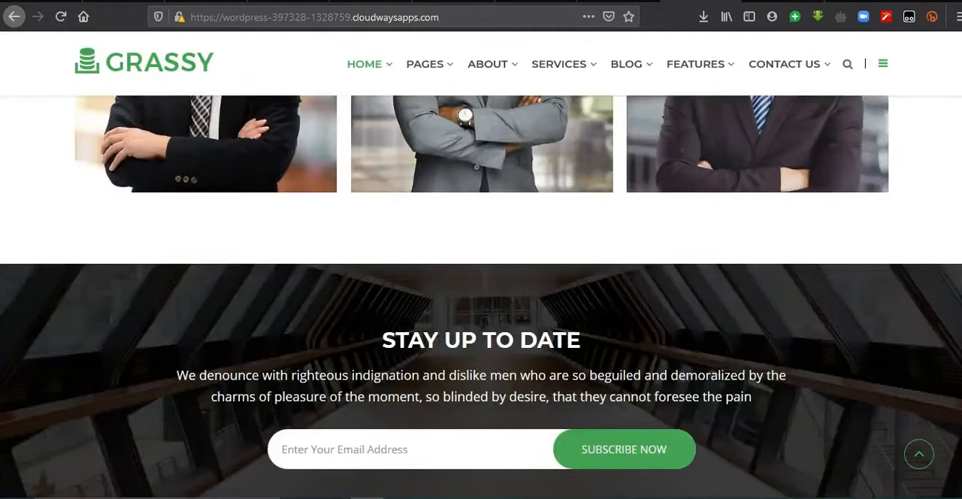
Step: Reload the live home page, check the client testimonials and browse the posts in the "SEE OUR LATEST NEWS" section
{"action": "key", "text": "F5"}
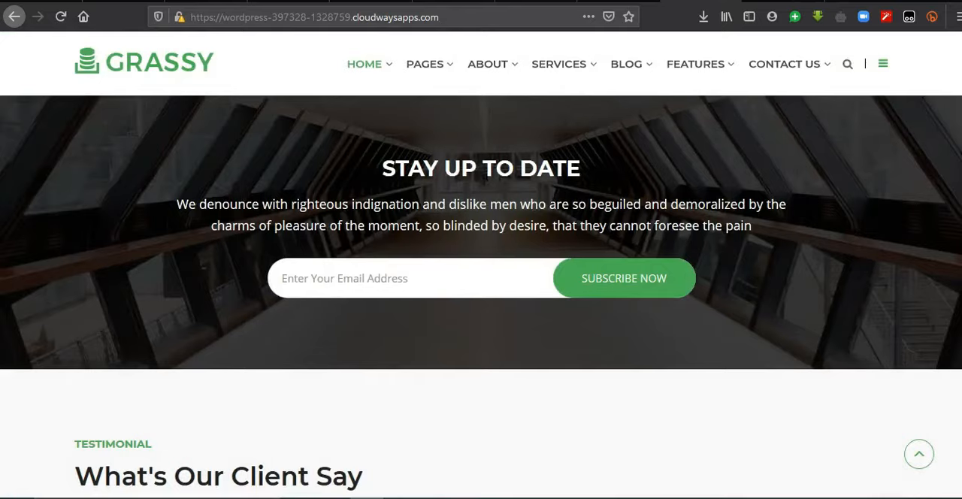
{"action": "scroll", "coordinate": [481, 297], "scroll_direction": "down", "scroll_amount": 3}
{"action": "scroll", "coordinate": [481, 297], "scroll_direction": "down", "scroll_amount": 5}
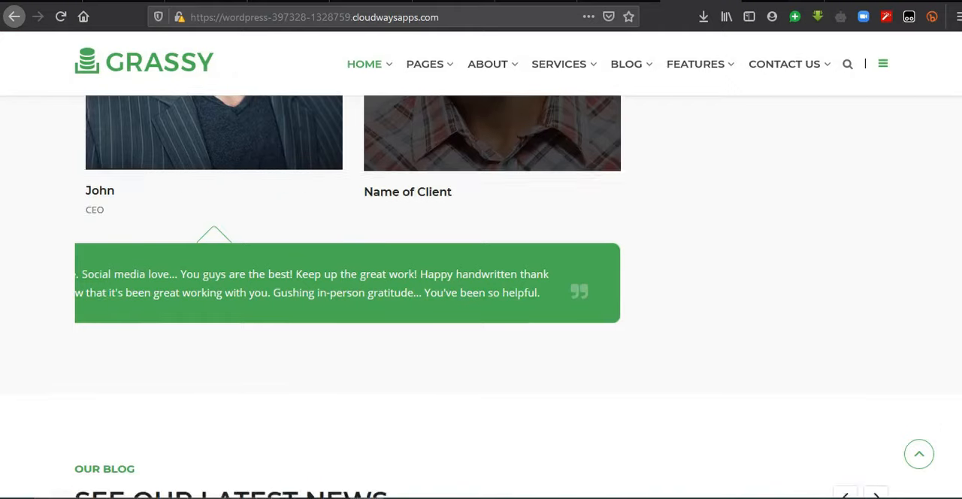
{"action": "scroll", "coordinate": [228, 288], "scroll_direction": "up", "scroll_amount": 2}
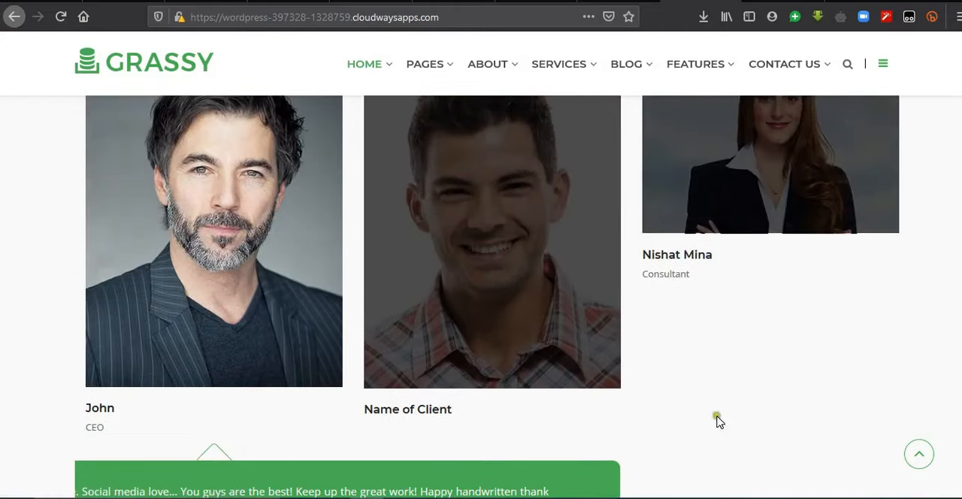
{"action": "scroll", "coordinate": [752, 335], "scroll_direction": "down", "scroll_amount": 5}
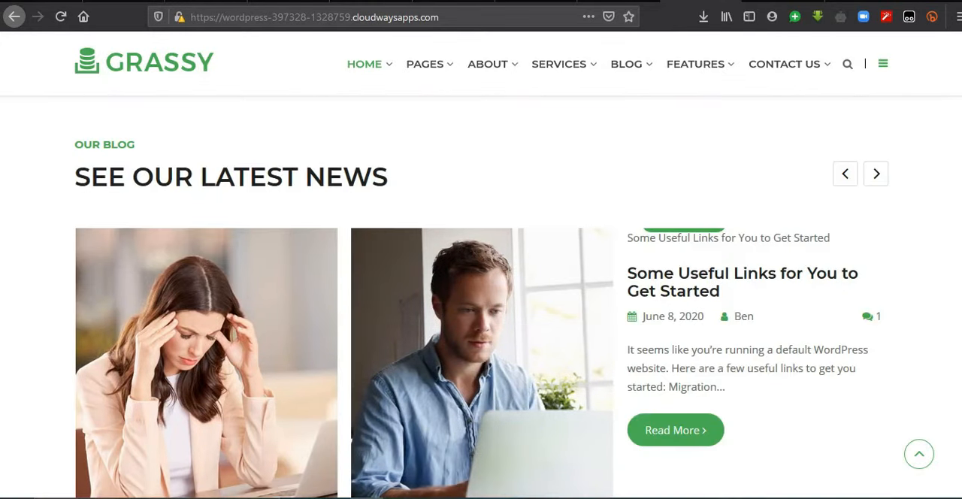
{"action": "scroll", "coordinate": [730, 316], "scroll_direction": "up", "scroll_amount": 2}
{"action": "scroll", "coordinate": [729, 315], "scroll_direction": "down", "scroll_amount": 2}
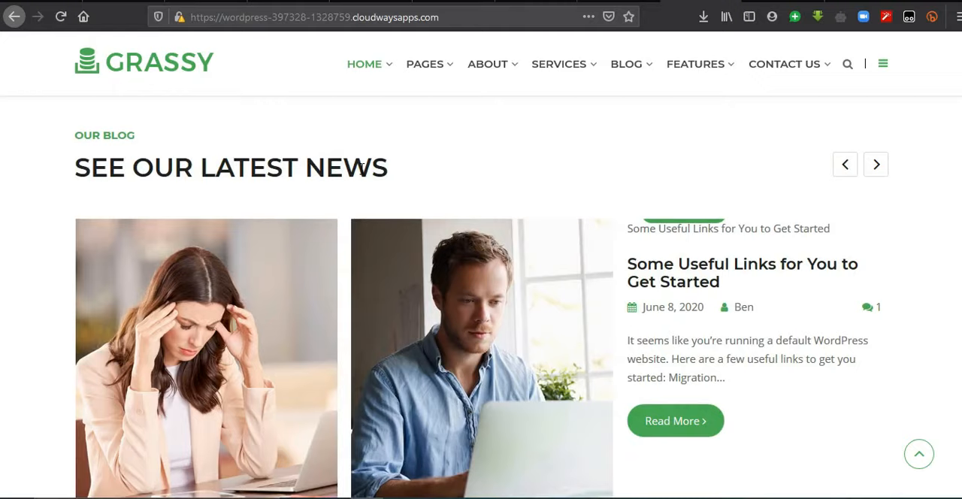
{"action": "left_click", "coordinate": [842, 164]}
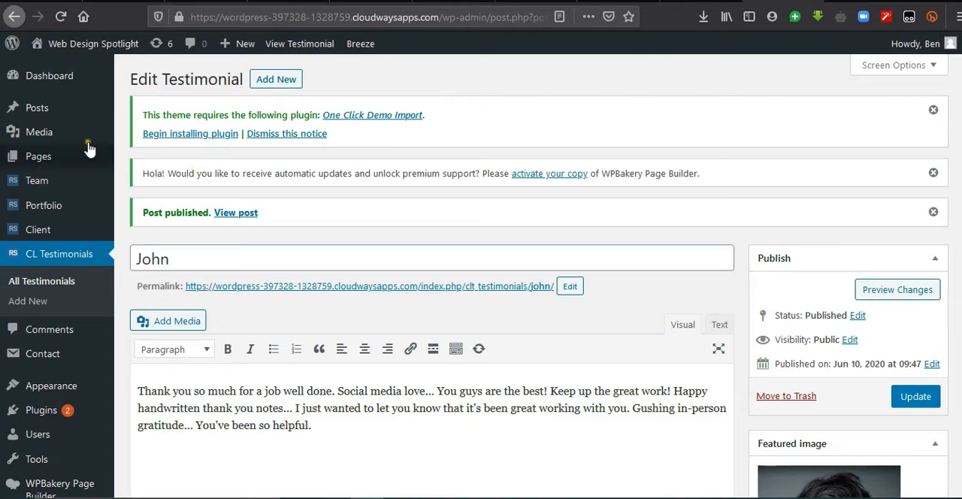
Step: Select all the existing blog posts and move them to the trash
{"action": "left_click", "coordinate": [33, 115]}
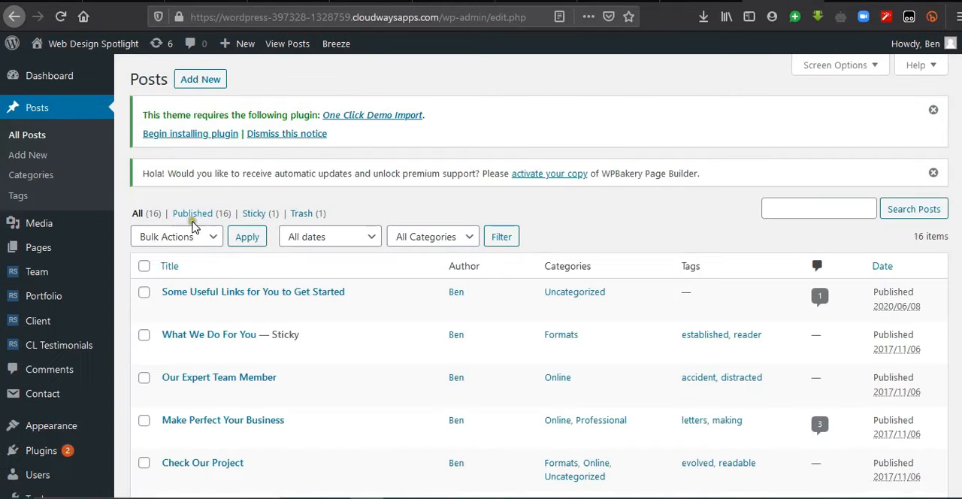
{"action": "left_click", "coordinate": [144, 267]}
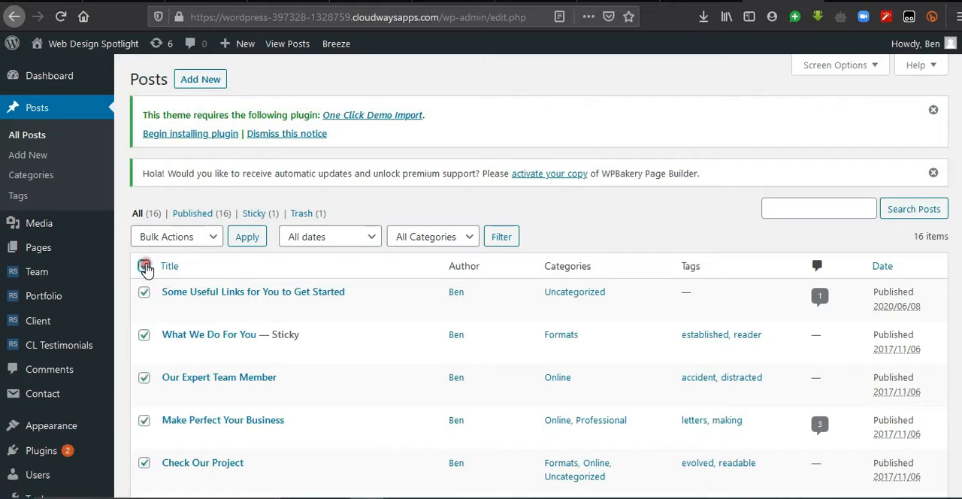
{"action": "left_click", "coordinate": [188, 236]}
{"action": "left_click", "coordinate": [190, 299]}
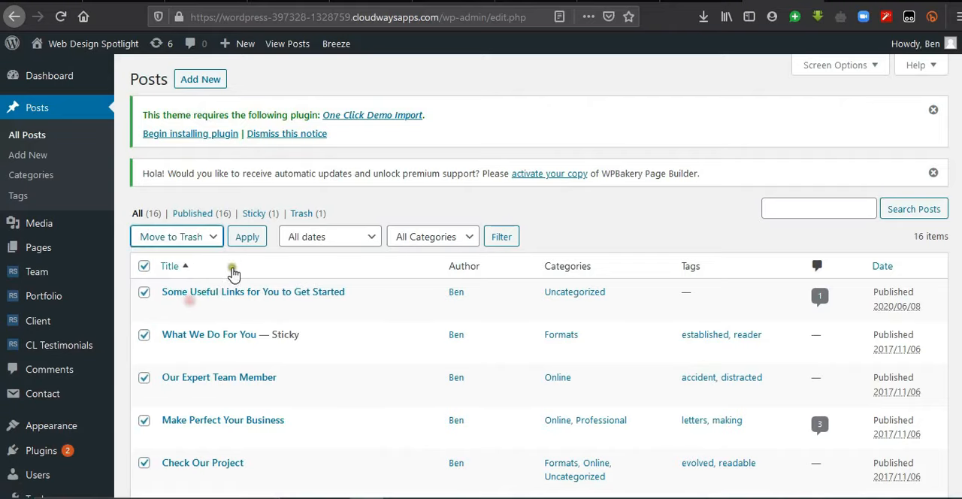
{"action": "left_click", "coordinate": [247, 239]}
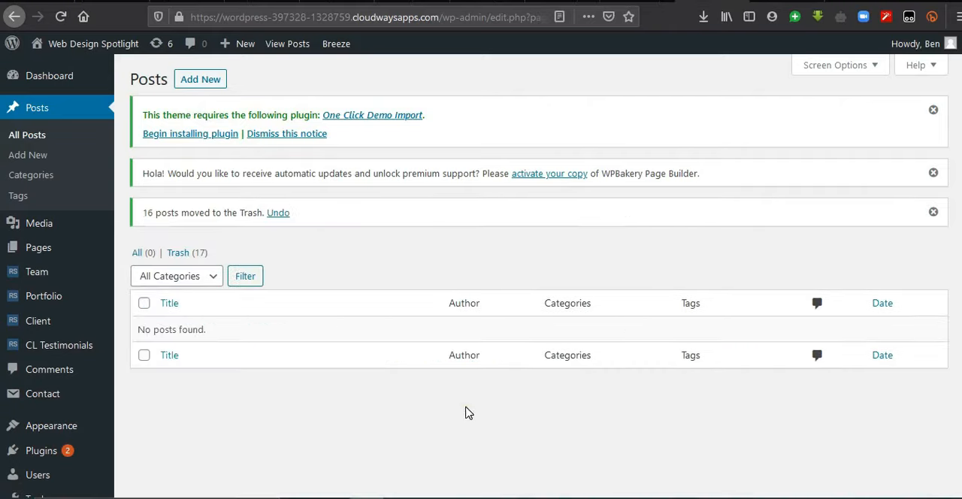
Step: Create a new post titled "Top Web Design Trends 2020" and paste the two article paragraphs on web design trends into its body
{"action": "left_click", "coordinate": [213, 89]}
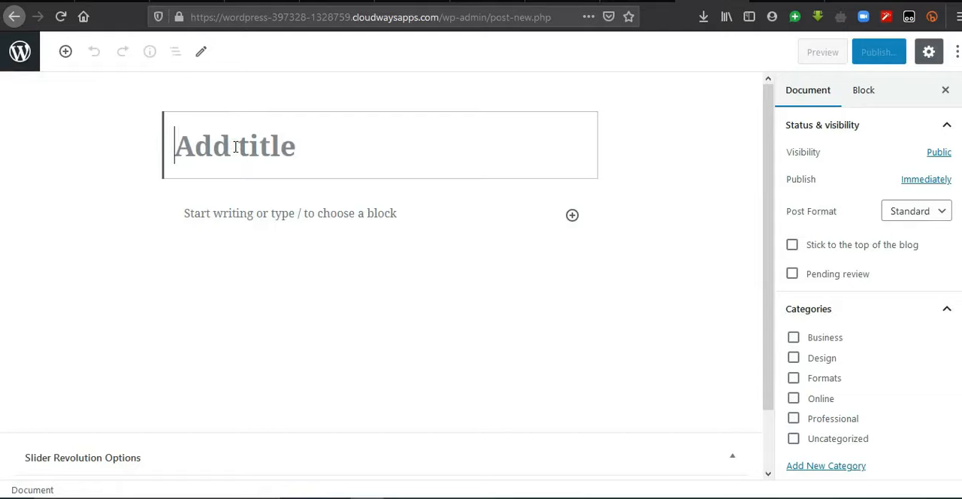
{"action": "type", "text": "Top Web Design Trends 2020"}
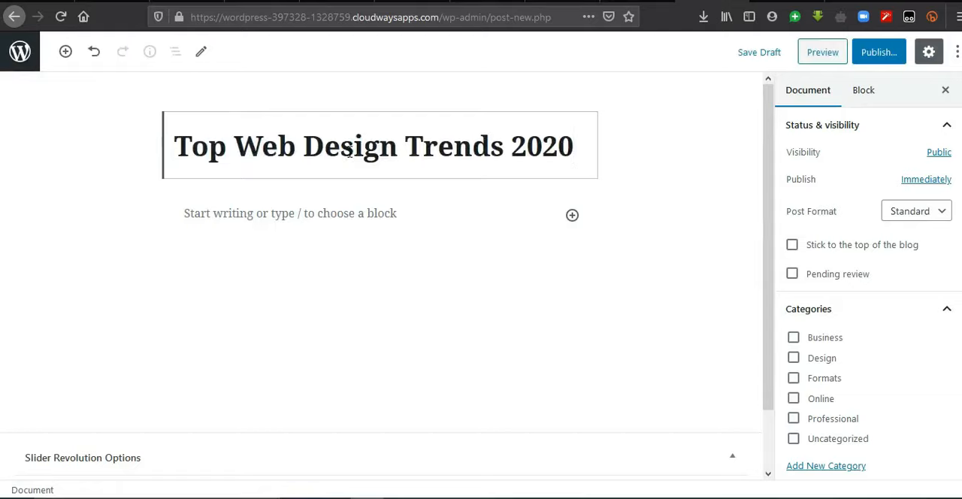
{"action": "left_click", "coordinate": [572, 216]}
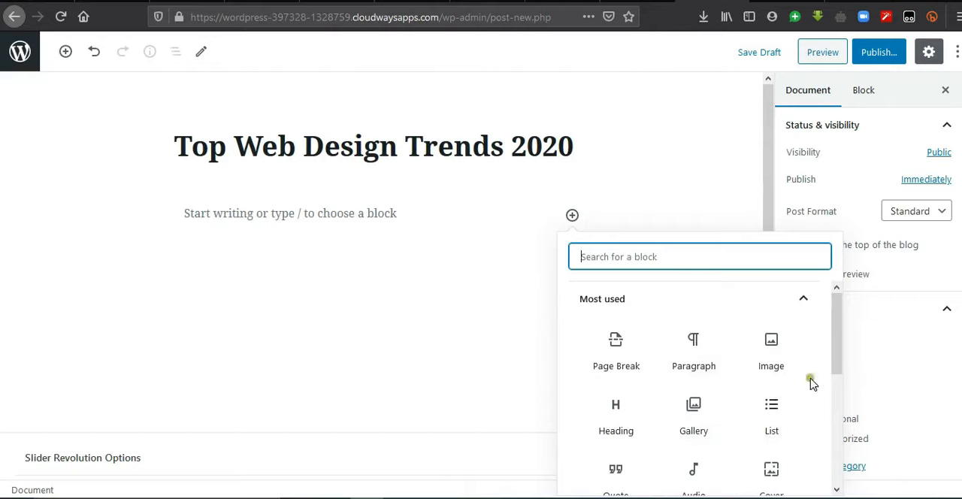
{"action": "left_click", "coordinate": [838, 343]}
{"action": "left_click_drag", "start_coordinate": [838, 342], "coordinate": [843, 412]}
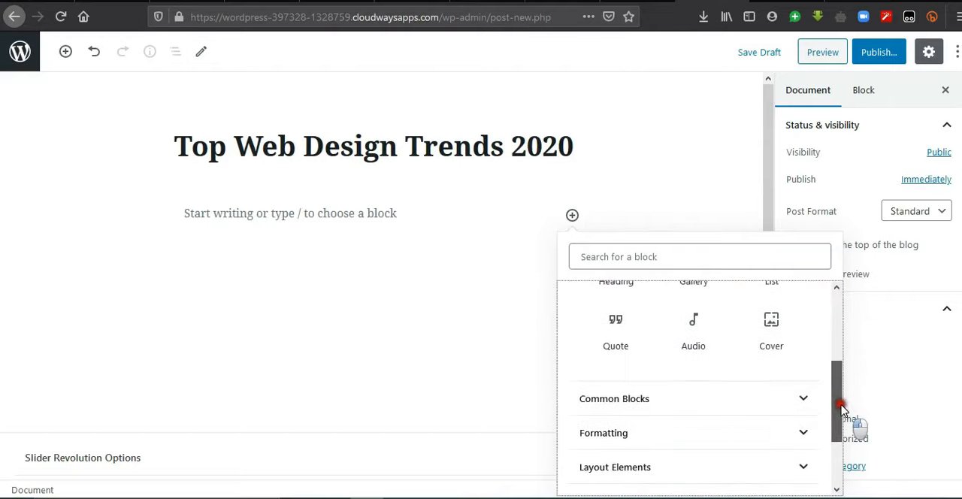
{"action": "left_click", "coordinate": [194, 218]}
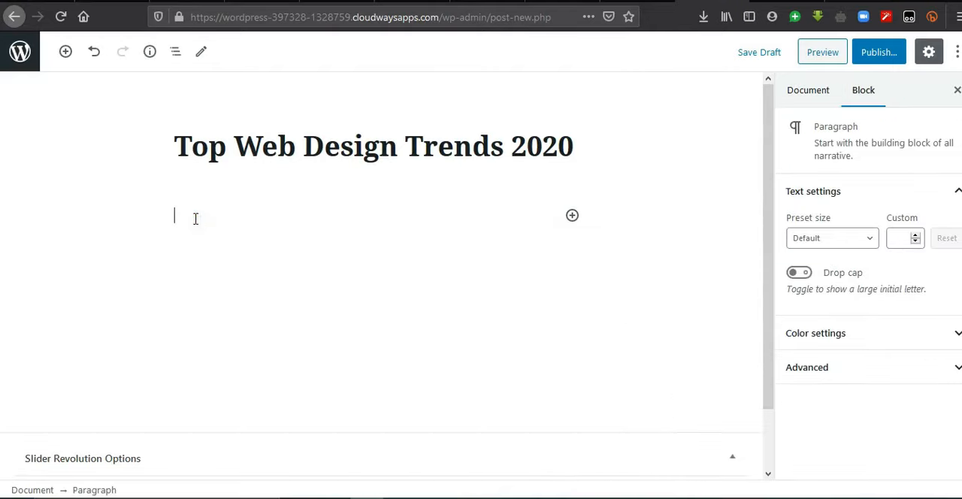
{"action": "key", "text": "ctrl+v"}
{"action": "left_click", "coordinate": [380, 430]}
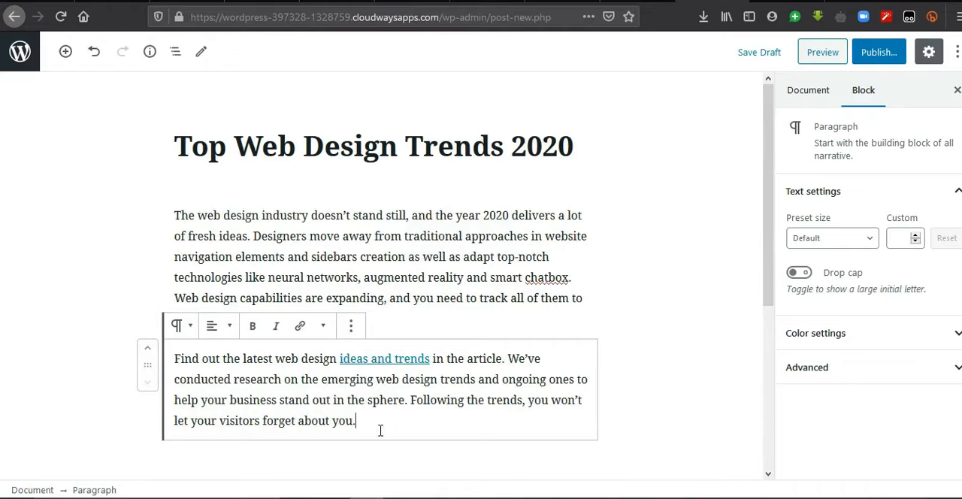
{"action": "key", "text": "Return"}
{"action": "left_click_drag", "start_coordinate": [769, 282], "coordinate": [765, 120]}
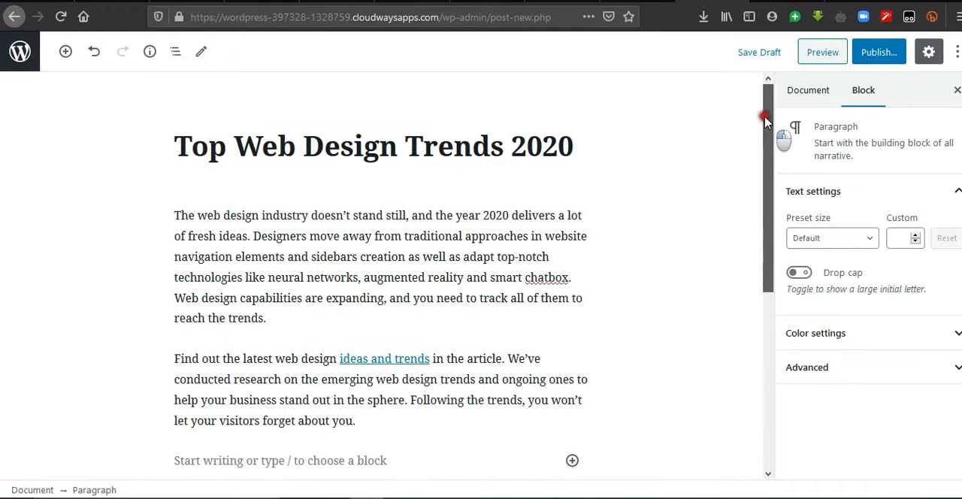
Step: Upload Trends.jpeg and set it as the new post's featured image
{"action": "left_click", "coordinate": [811, 98]}
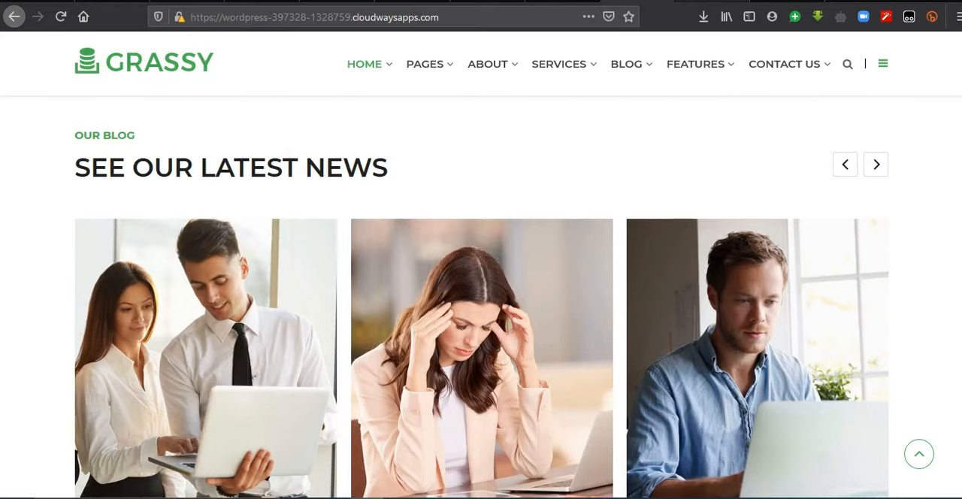
{"action": "left_click", "coordinate": [696, 0]}
{"action": "scroll", "coordinate": [869, 275], "scroll_direction": "down", "scroll_amount": 5}
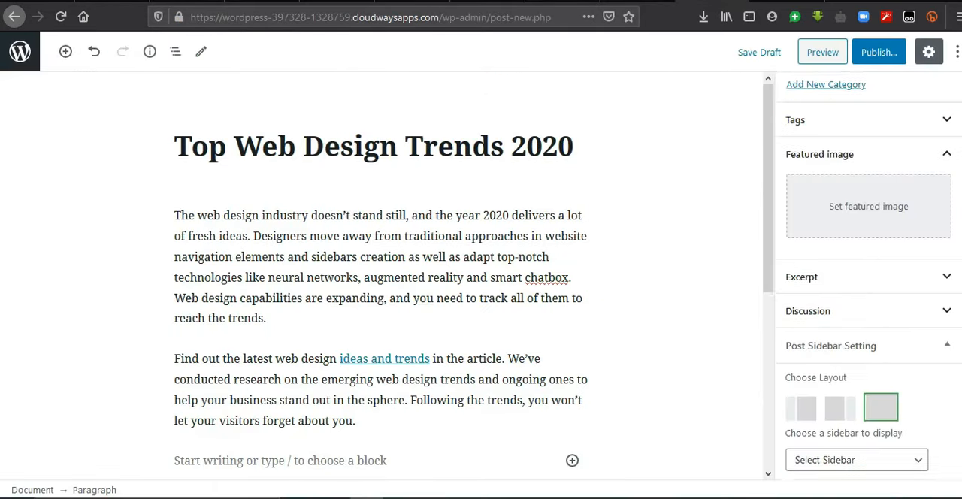
{"action": "scroll", "coordinate": [868, 275], "scroll_direction": "up", "scroll_amount": 4}
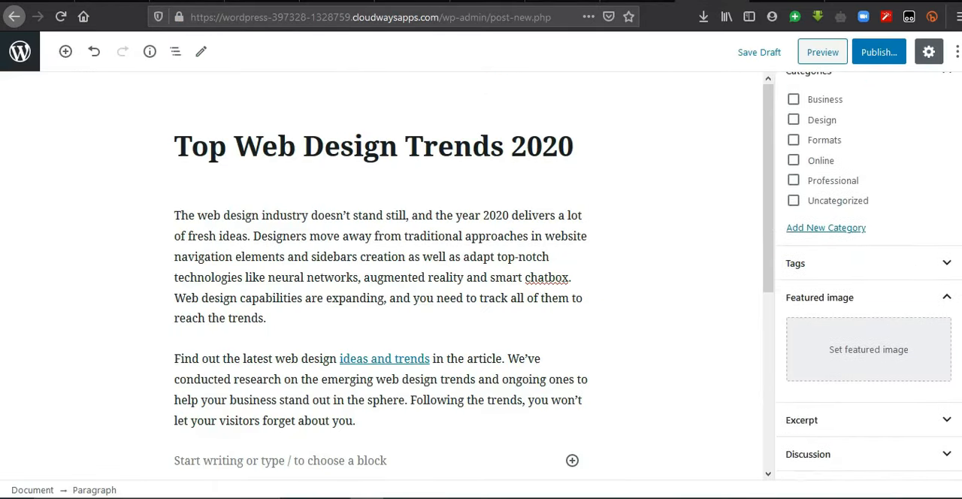
{"action": "left_click", "coordinate": [865, 361]}
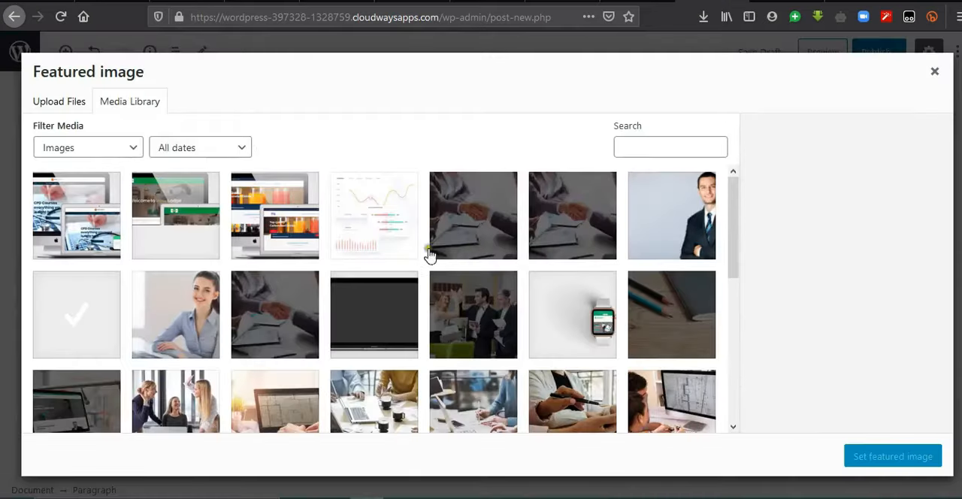
{"action": "left_click", "coordinate": [57, 101]}
{"action": "left_click", "coordinate": [481, 287]}
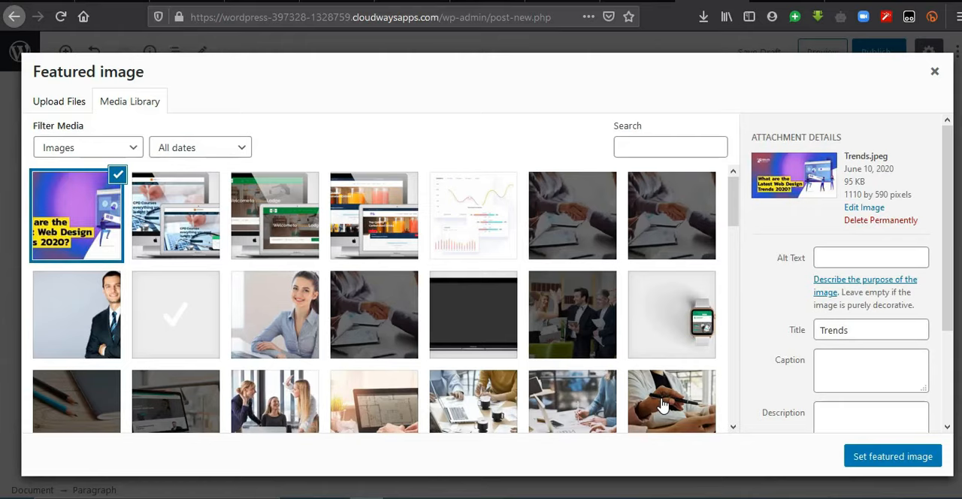
{"action": "left_click", "coordinate": [874, 457]}
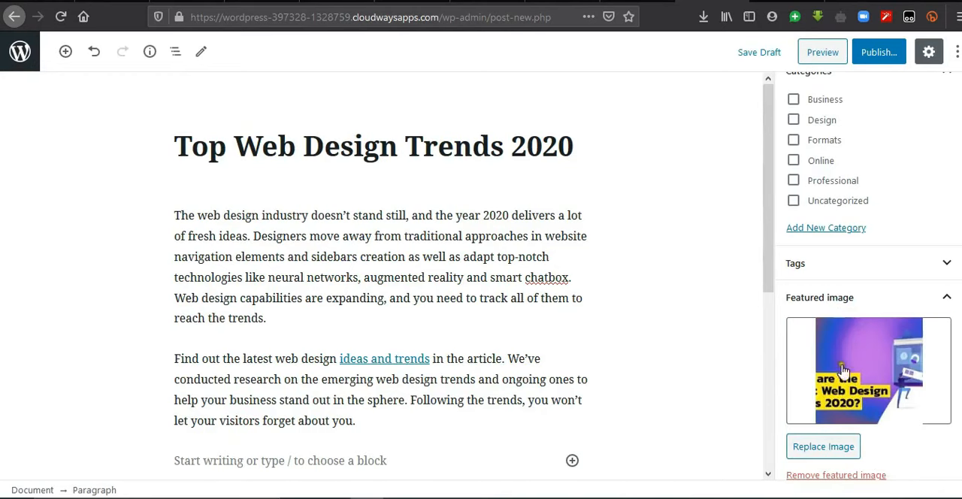
Step: Assign the post to the Design category and publish it
{"action": "scroll", "coordinate": [864, 301], "scroll_direction": "up", "scroll_amount": 3}
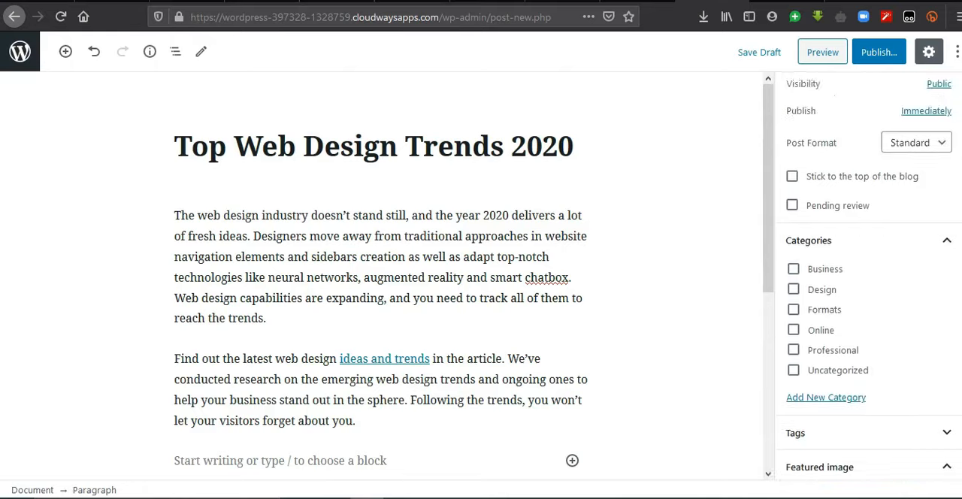
{"action": "left_click", "coordinate": [794, 289]}
{"action": "scroll", "coordinate": [804, 294], "scroll_direction": "down", "scroll_amount": 4}
{"action": "scroll", "coordinate": [865, 225], "scroll_direction": "up", "scroll_amount": 5}
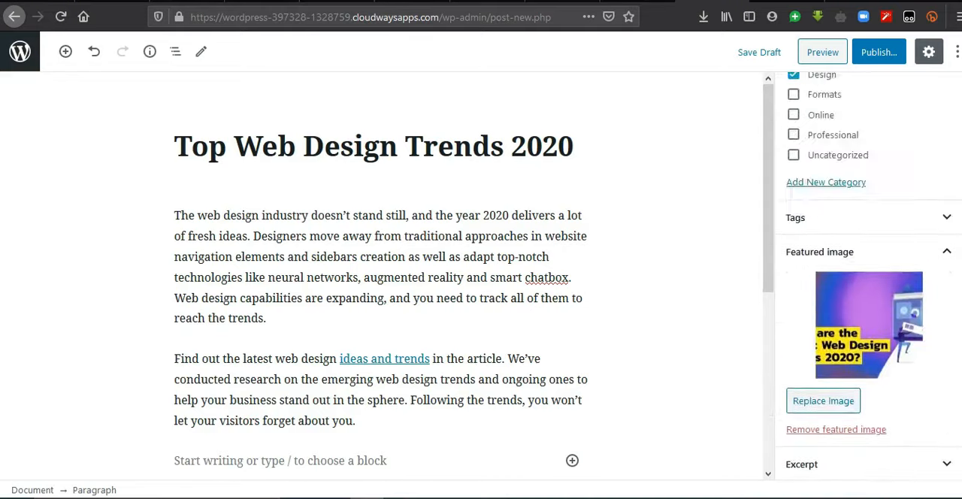
{"action": "left_click", "coordinate": [885, 63]}
{"action": "left_click", "coordinate": [884, 60]}
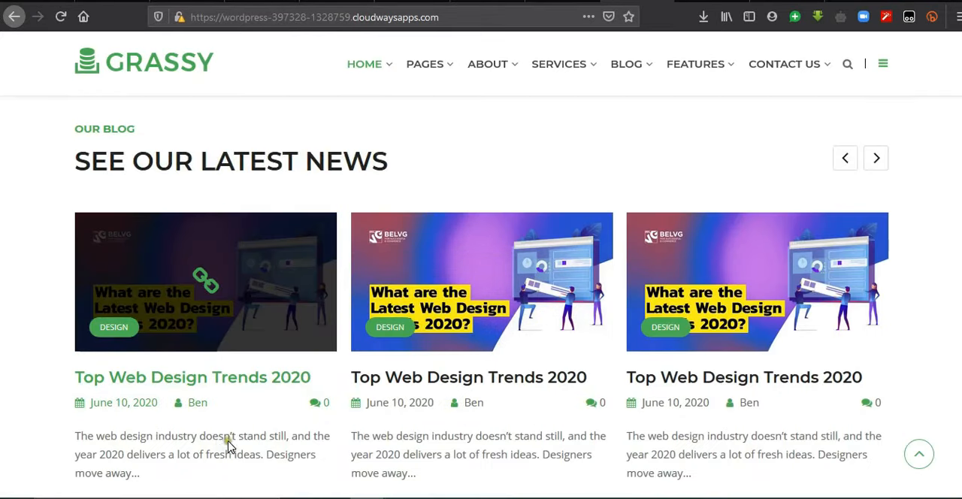
Step: Review the site's home page, including the blog, counter, team, services, portfolio, pricing and about sections, the footer and the header slider
{"action": "scroll", "coordinate": [509, 187], "scroll_direction": "down", "scroll_amount": 4}
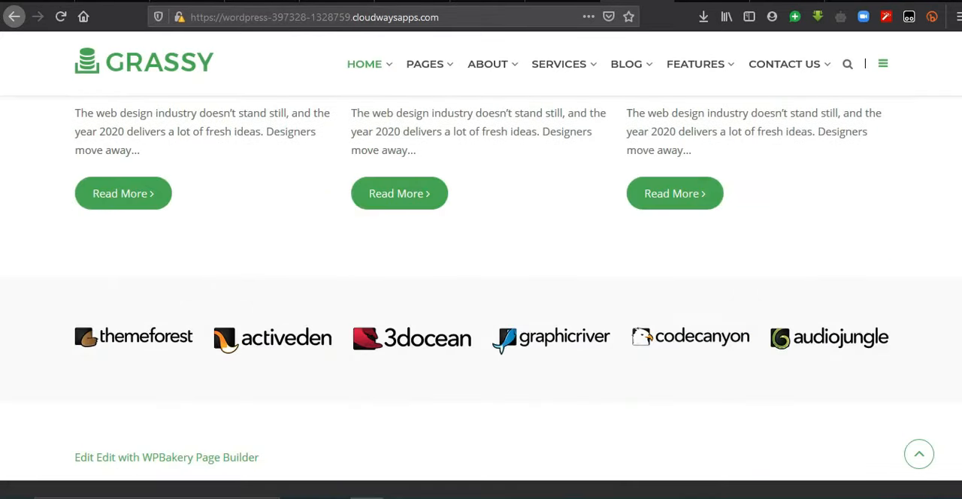
{"action": "scroll", "coordinate": [482, 297], "scroll_direction": "up", "scroll_amount": 15}
{"action": "scroll", "coordinate": [481, 297], "scroll_direction": "down", "scroll_amount": 8}
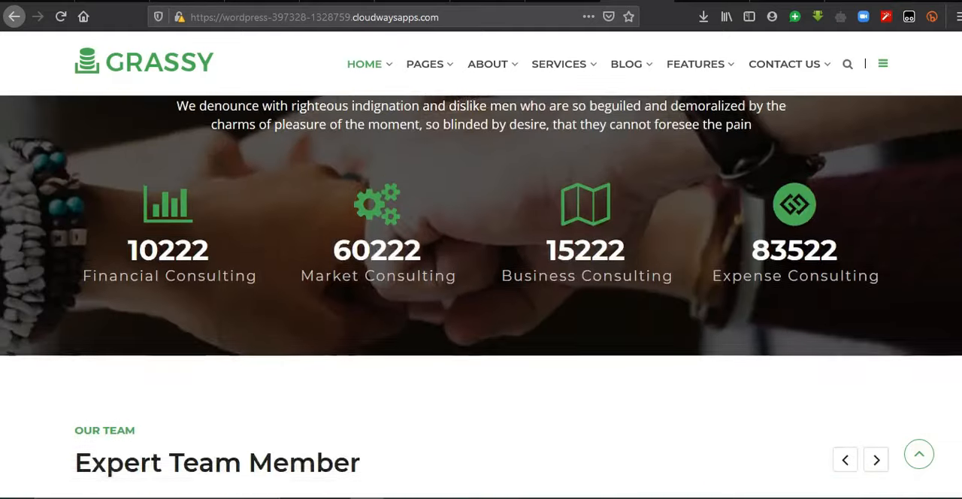
{"action": "scroll", "coordinate": [482, 297], "scroll_direction": "up", "scroll_amount": 15}
{"action": "scroll", "coordinate": [482, 297], "scroll_direction": "down", "scroll_amount": 20}
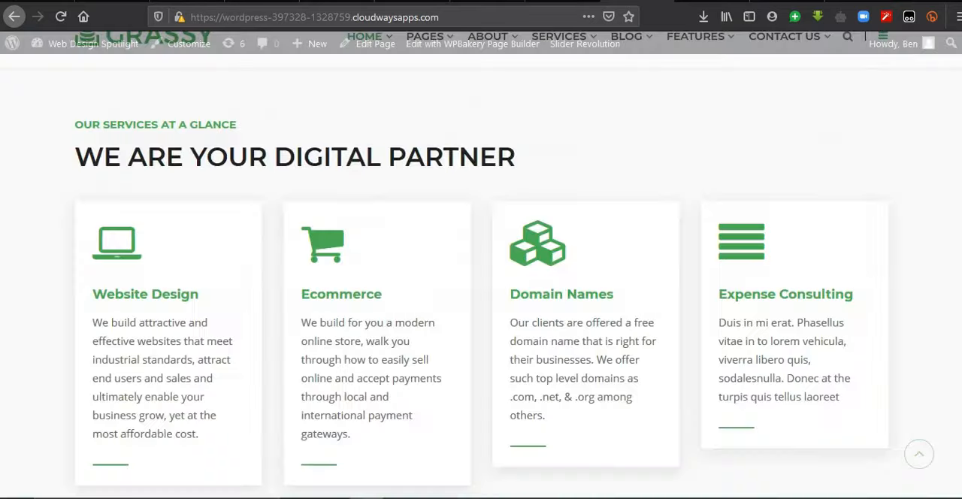
{"action": "scroll", "coordinate": [481, 297], "scroll_direction": "down", "scroll_amount": 8}
{"action": "scroll", "coordinate": [481, 297], "scroll_direction": "up", "scroll_amount": 15}
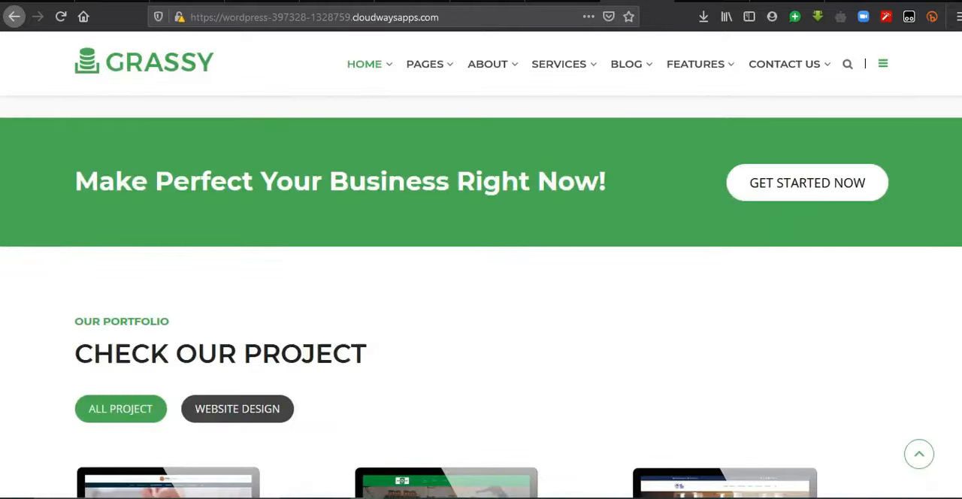
{"action": "scroll", "coordinate": [481, 297], "scroll_direction": "down", "scroll_amount": 4}
{"action": "scroll", "coordinate": [481, 297], "scroll_direction": "down", "scroll_amount": 4}
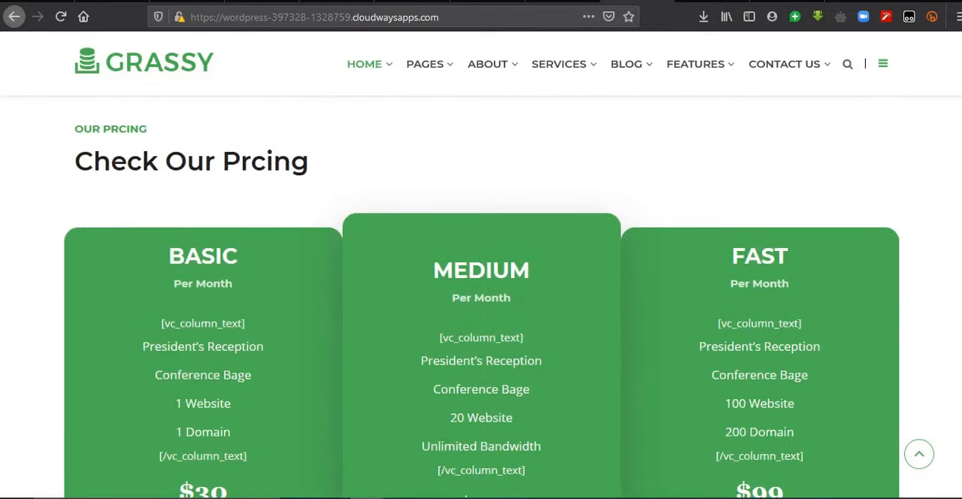
{"action": "scroll", "coordinate": [481, 297], "scroll_direction": "up", "scroll_amount": 20}
{"action": "scroll", "coordinate": [481, 297], "scroll_direction": "down", "scroll_amount": 1}
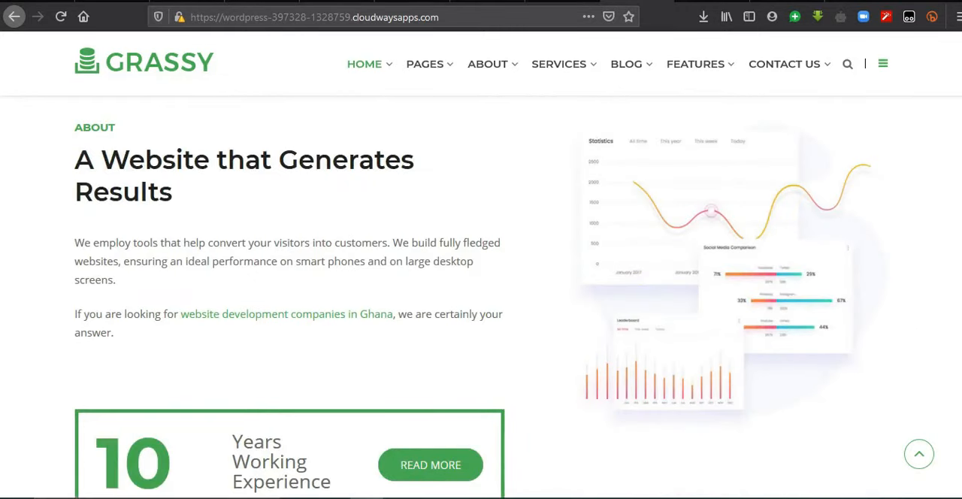
{"action": "scroll", "coordinate": [665, 243], "scroll_direction": "up", "scroll_amount": 10}
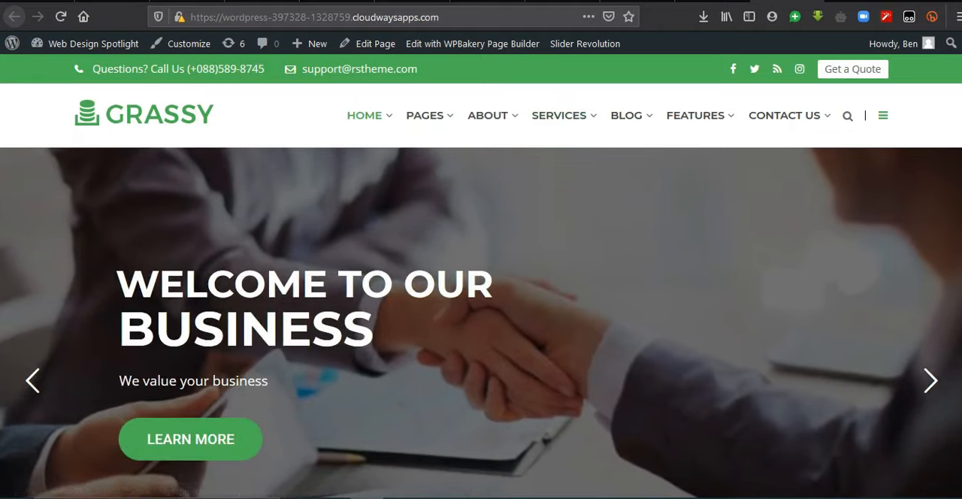
{"action": "scroll", "coordinate": [481, 297], "scroll_direction": "down", "scroll_amount": 15}
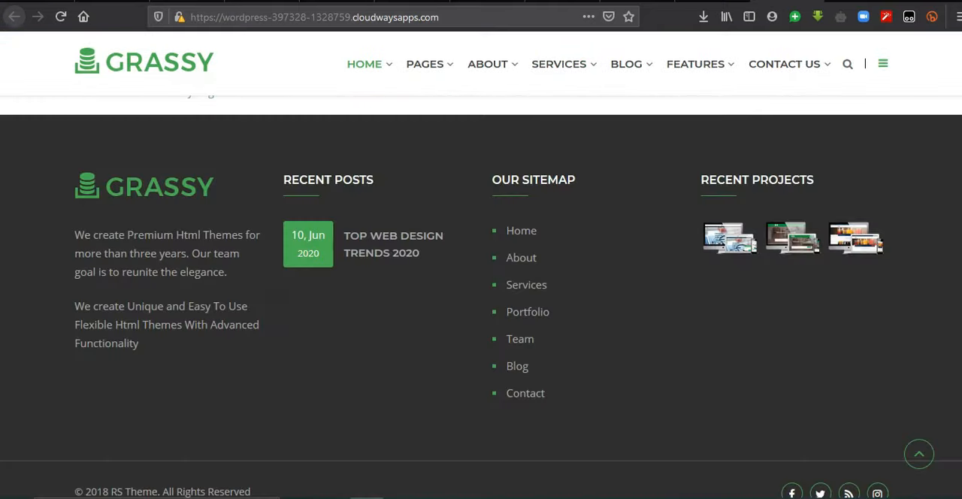
{"action": "scroll", "coordinate": [481, 297], "scroll_direction": "up", "scroll_amount": 7}
{"action": "scroll", "coordinate": [482, 297], "scroll_direction": "up", "scroll_amount": 8}
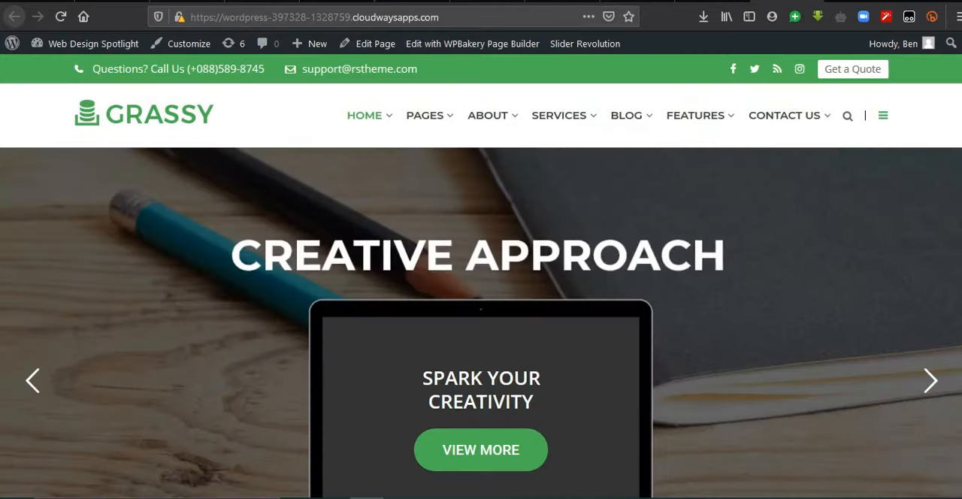